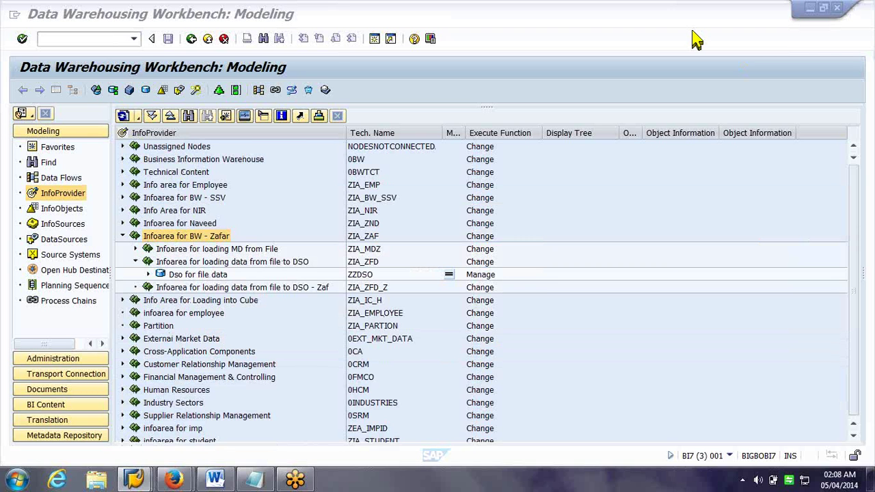
Open the management view of the DataStore object ZZDSO and narrow the InfoProvider tree's name column and pane.
{"action": "left_click", "coordinate": [480, 274]}
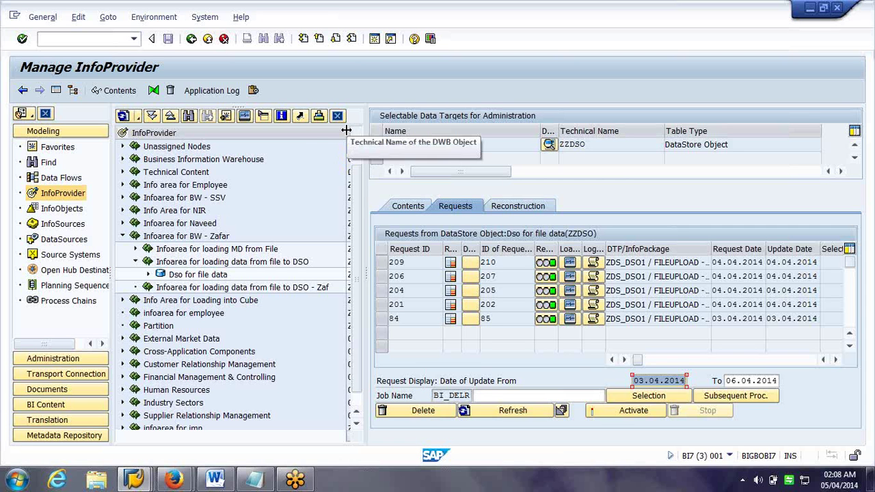
{"action": "left_click_drag", "start_coordinate": [346, 130], "coordinate": [284, 125]}
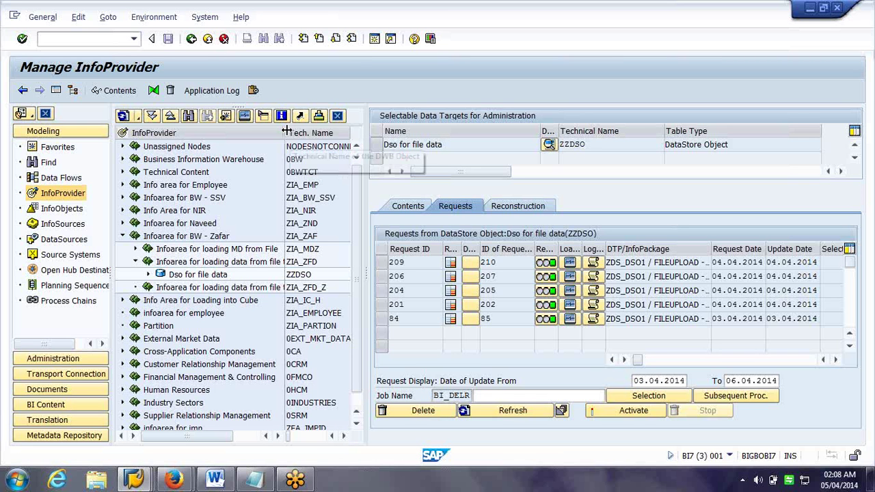
{"action": "left_click_drag", "start_coordinate": [286, 131], "coordinate": [252, 131]}
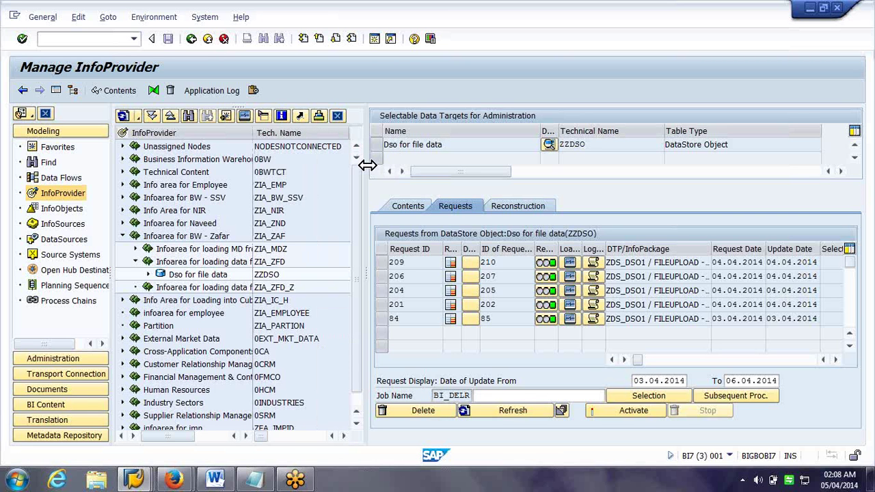
{"action": "left_click_drag", "start_coordinate": [367, 164], "coordinate": [367, 165]}
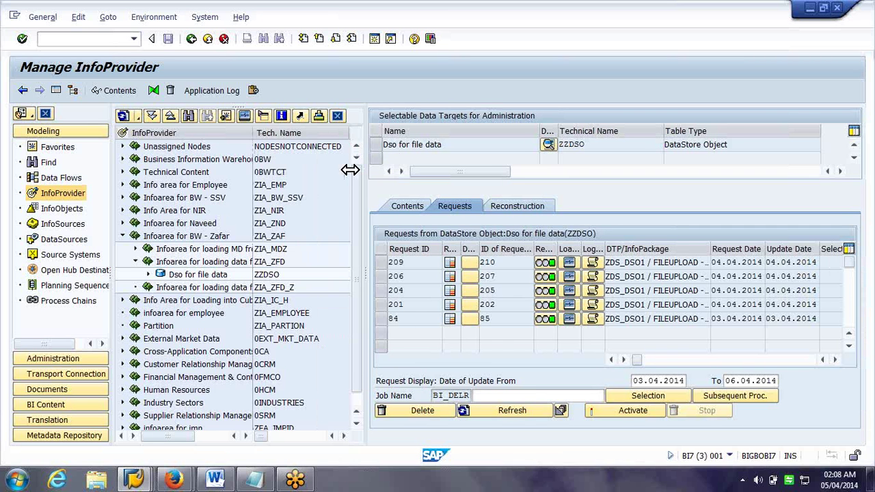
{"action": "left_click_drag", "start_coordinate": [350, 169], "coordinate": [321, 172]}
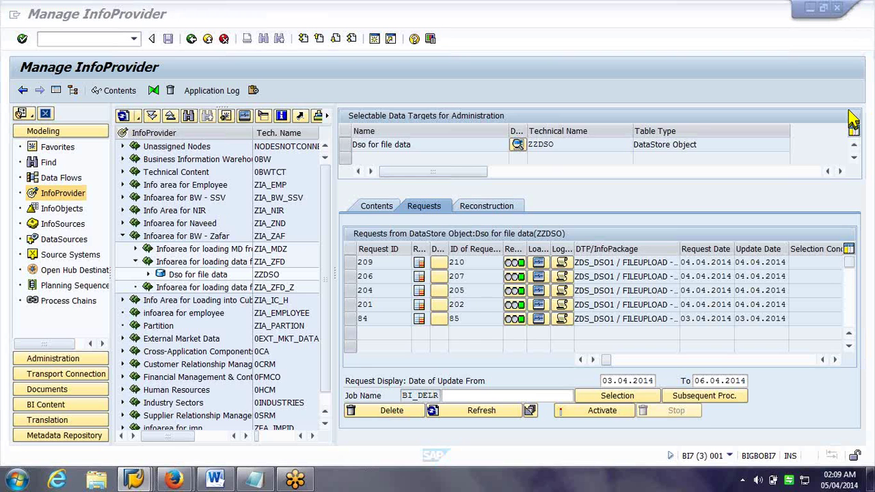
Switch to Notepad and write the first line "req1 -- 10 records".
{"action": "key", "text": "alt+Tab"}
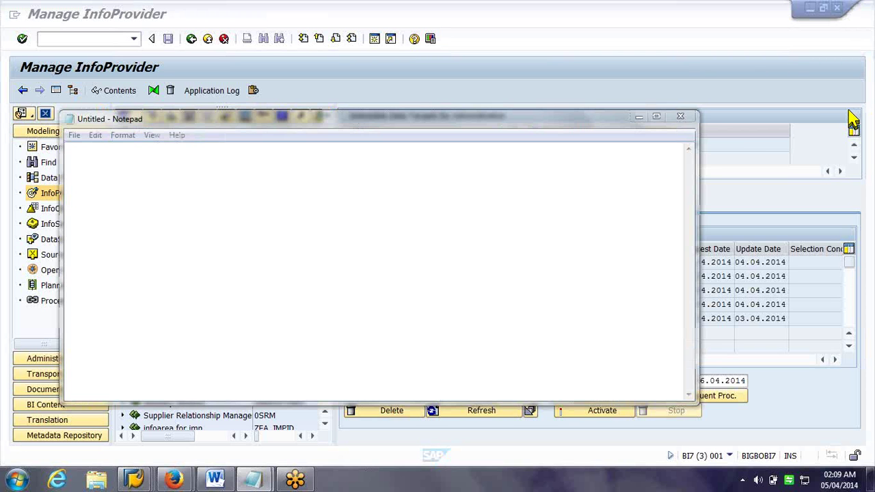
{"action": "type", "text": "req -- 10 records"}
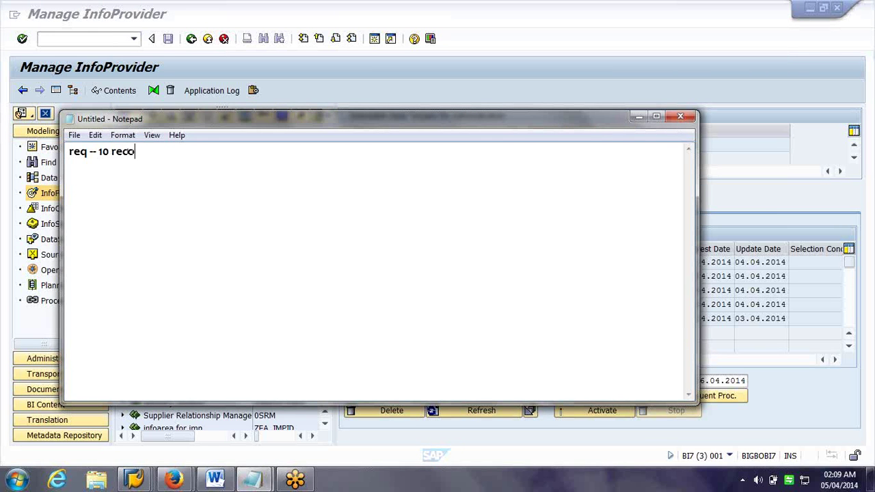
{"action": "key", "text": "Return"}
{"action": "key", "text": "Up"}
{"action": "key", "text": "Right"}
{"action": "key", "text": "Right"}
{"action": "key", "text": "Right"}
{"action": "type", "text": "q"}
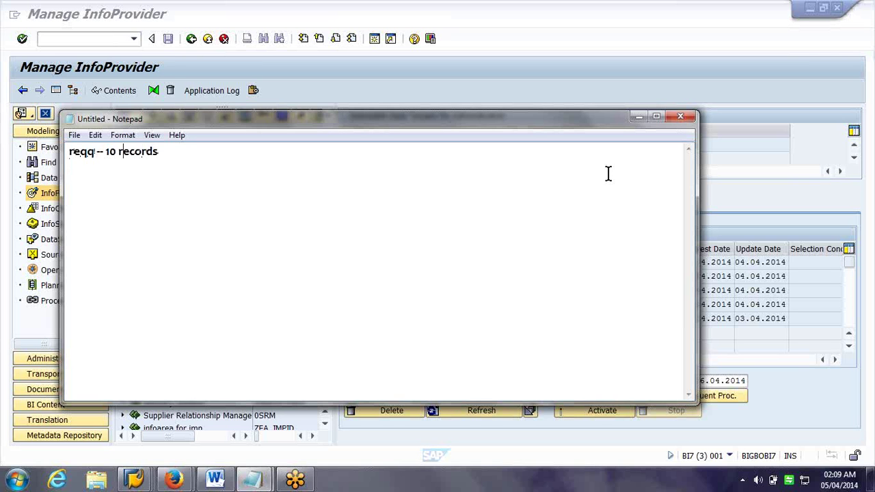
{"action": "key", "text": "BackSpace"}
{"action": "type", "text": "1"}
Add a second line reading "req2 -- 20 records" and highlight it briefly.
{"action": "key", "text": "Down"}
{"action": "type", "text": "r"}
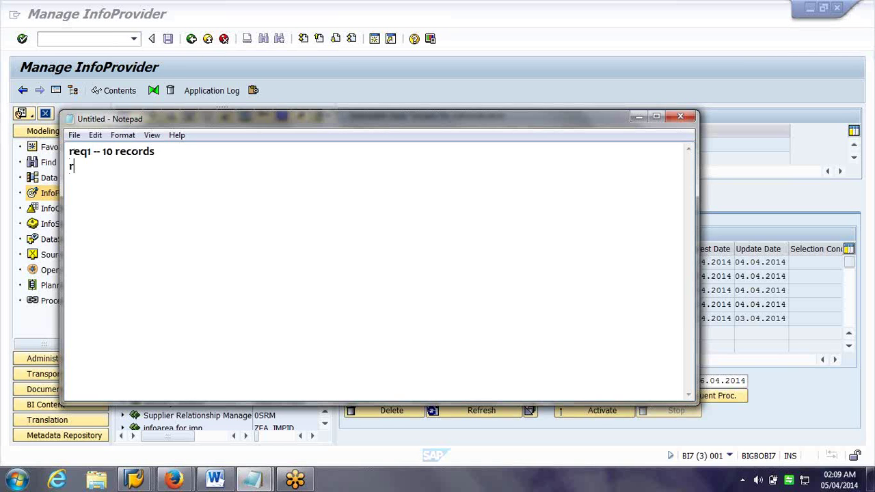
{"action": "type", "text": "eq2 -- 20 records"}
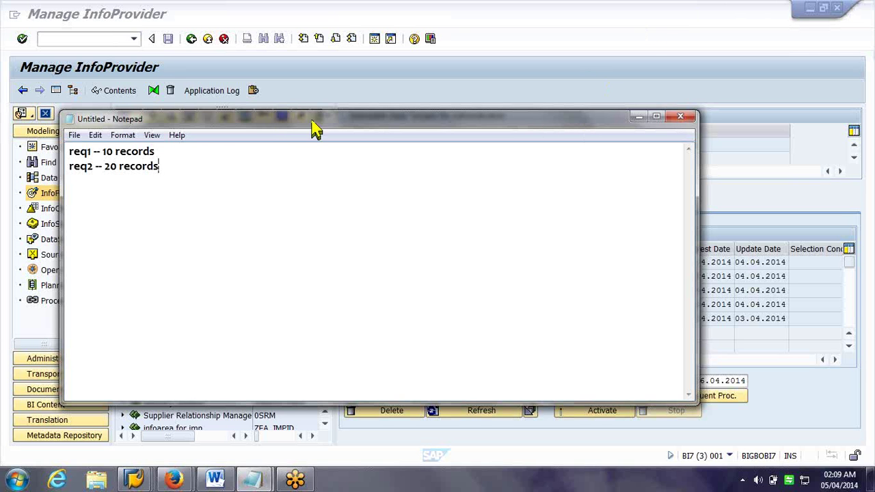
{"action": "left_click_drag", "start_coordinate": [168, 166], "coordinate": [41, 170]}
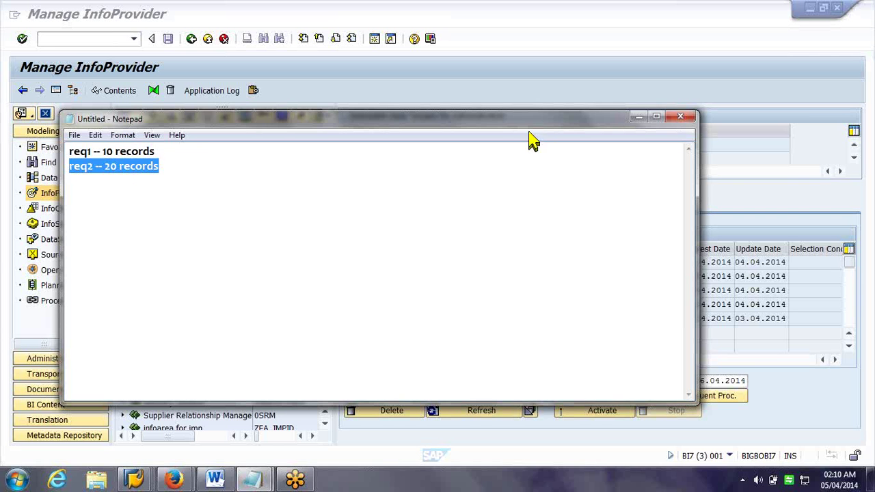
{"action": "left_click", "coordinate": [399, 195]}
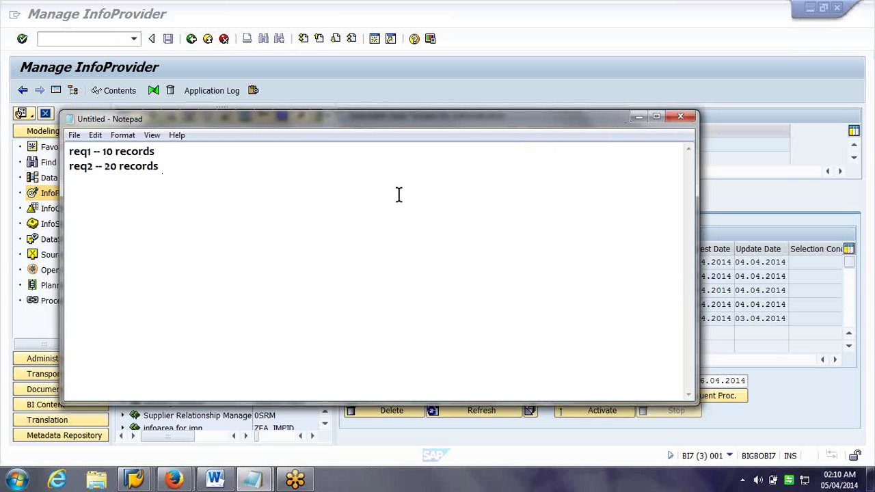
Below a blank line, add the rows "101 20 kg -- req1" and "101 30 kg -- req2".
{"action": "key", "text": "Return"}
{"action": "key", "text": "Return"}
{"action": "type", "text": "101  20 kg  -- req1"}
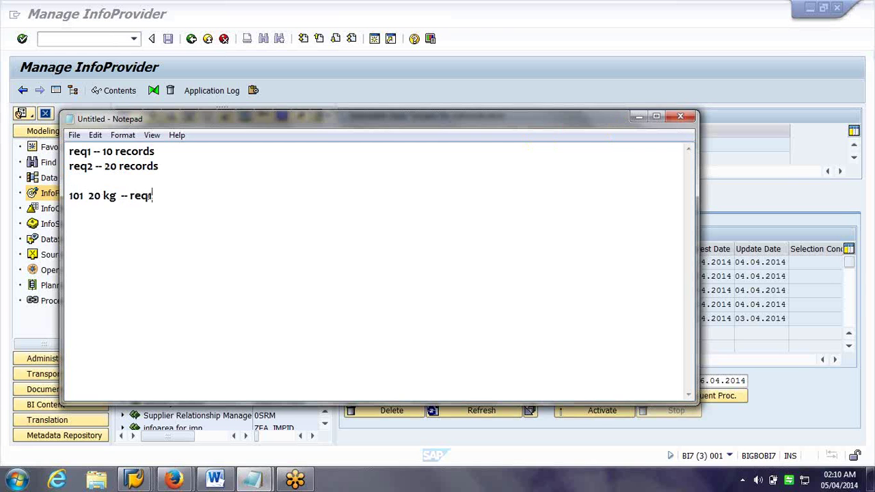
{"action": "key", "text": "Return"}
{"action": "type", "text": "101 30 kg  -- req2"}
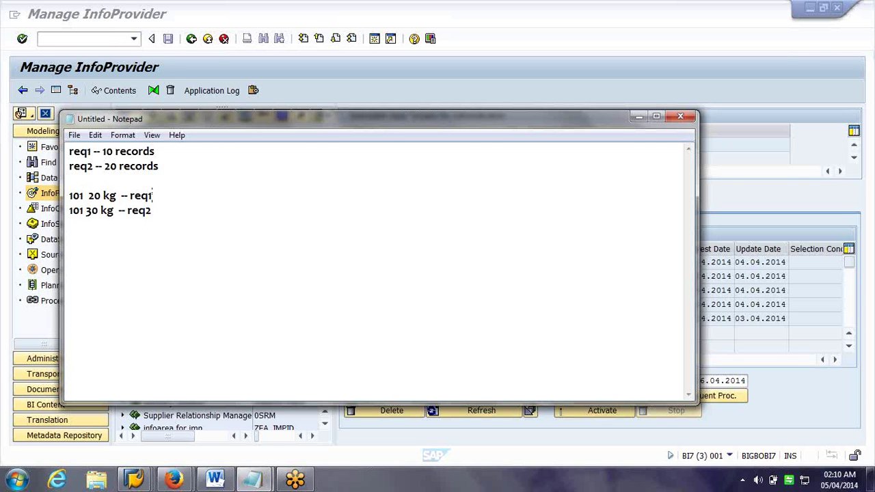
Extend the req1 row with "-- 101 20 kg" and "101 20kg N", and the req2 row with "101 30 kg" and "101 -20 X".
{"action": "type", "text": "   -- 101 20 kg                     101  20kg N"}
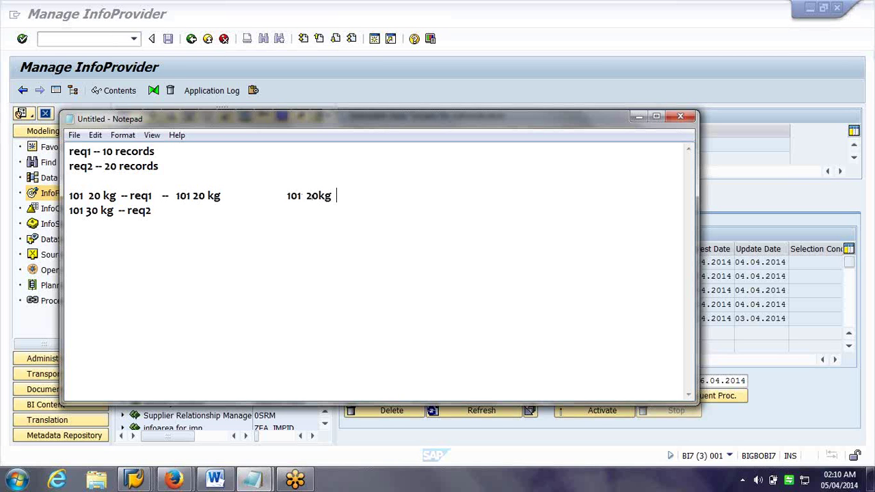
{"action": "key", "text": "Down"}
{"action": "type", "text": "101 30 kg                101 30 kg              101"}
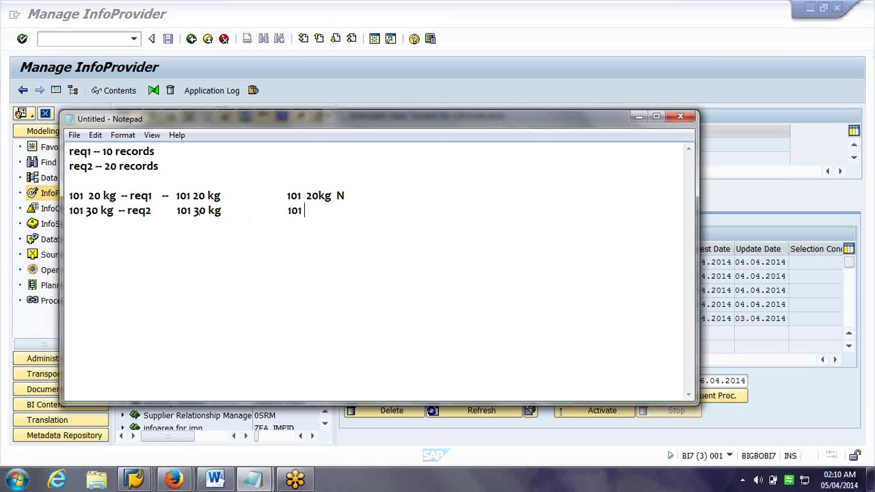
{"action": "type", "text": "-20    X"}
Add the entry 101 30 kg " on a new line, aligned beneath the "101 -20 X" entry.
{"action": "key", "text": "Return"}
{"action": "key", "text": "BackSpace"}
{"action": "key", "text": "BackSpace"}
{"action": "key", "text": "BackSpace"}
{"action": "key", "text": "BackSpace"}
{"action": "key", "text": "BackSpace"}
{"action": "type", "text": "101  30 k"}
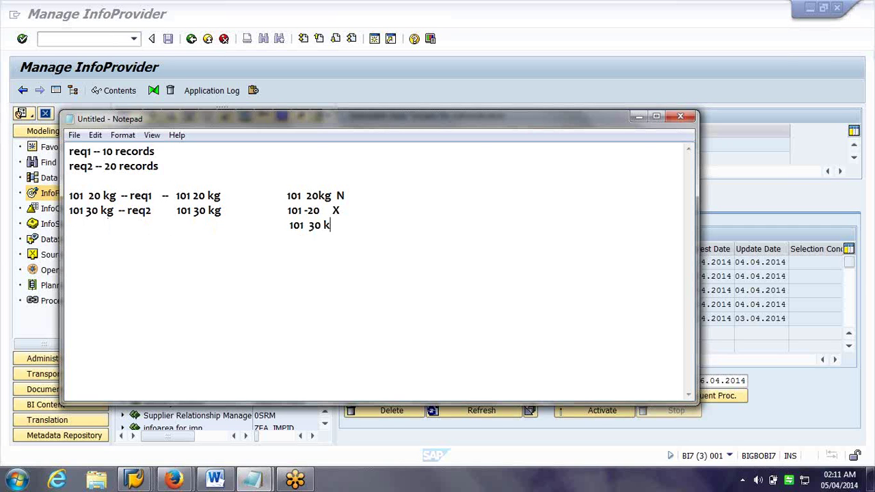
{"action": "type", "text": "g \""}
Add the unit kg to the -20 entry and remove the extra spaces before its X.
{"action": "key", "text": "Up"}
{"action": "key", "text": "Left"}
{"action": "key", "text": "Left"}
{"action": "type", "text": "kg"}
{"action": "left_click_drag", "start_coordinate": [67, 211], "coordinate": [345, 220]}
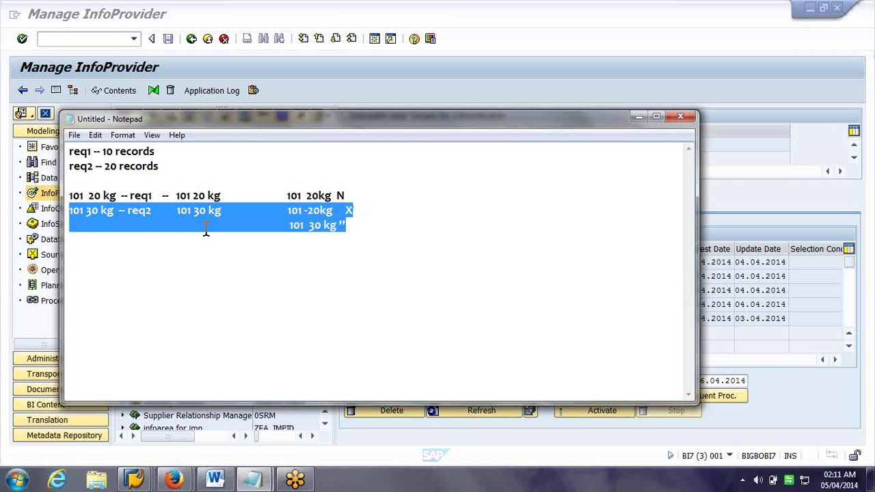
{"action": "left_click", "coordinate": [153, 210]}
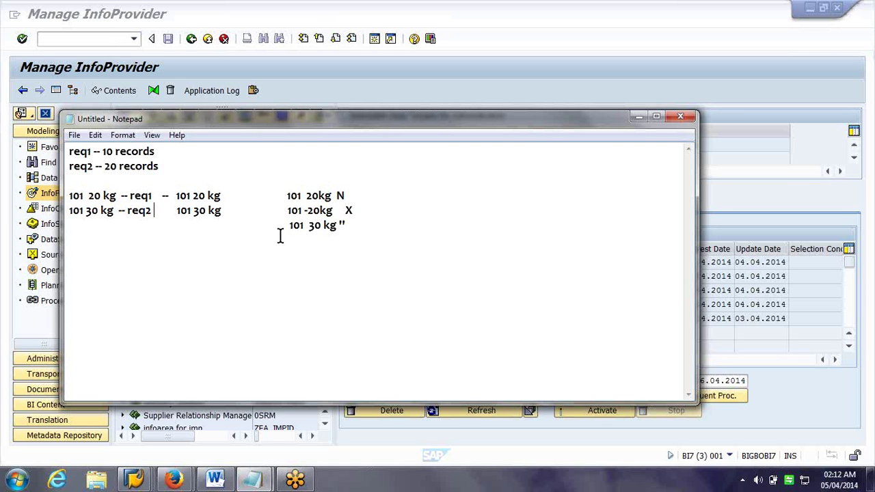
{"action": "left_click", "coordinate": [333, 208]}
{"action": "key", "text": "Delete"}
{"action": "key", "text": "Delete"}
Add the heading "rollback" below the example rows, separated by a blank line.
{"action": "key", "text": "Return"}
{"action": "key", "text": "Return"}
{"action": "type", "text": "rollback"}
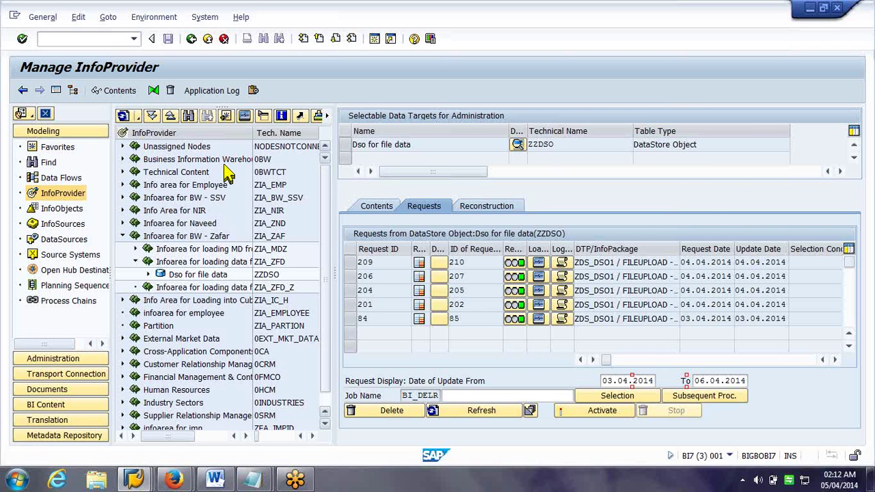
Return to Notepad and list "101 20 kg", "101 30 kg" and "101 40 kg" on separate lines under the rollback heading.
{"action": "key", "text": "alt+Tab"}
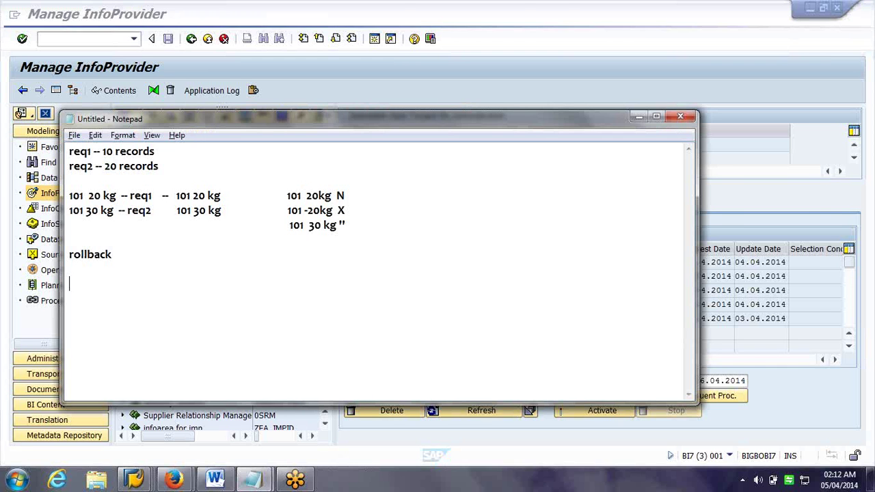
{"action": "type", "text": "101 20 kg"}
{"action": "key", "text": "Return"}
{"action": "type", "text": "101 30 kg"}
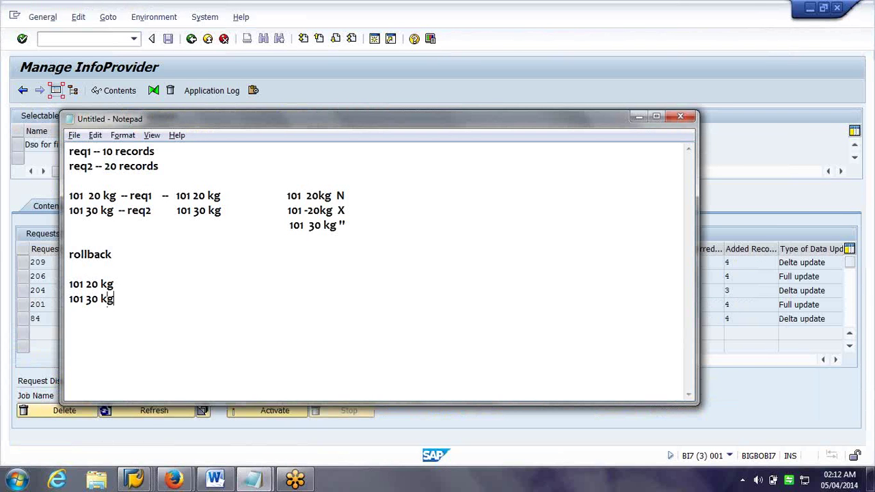
{"action": "key", "text": "Return"}
{"action": "type", "text": "101 40 kg"}
Append the request labels rq1, rq2 and rq3 to the three rows under rollback.
{"action": "key", "text": "Up"}
{"action": "key", "text": "Up"}
{"action": "type", "text": "r"}
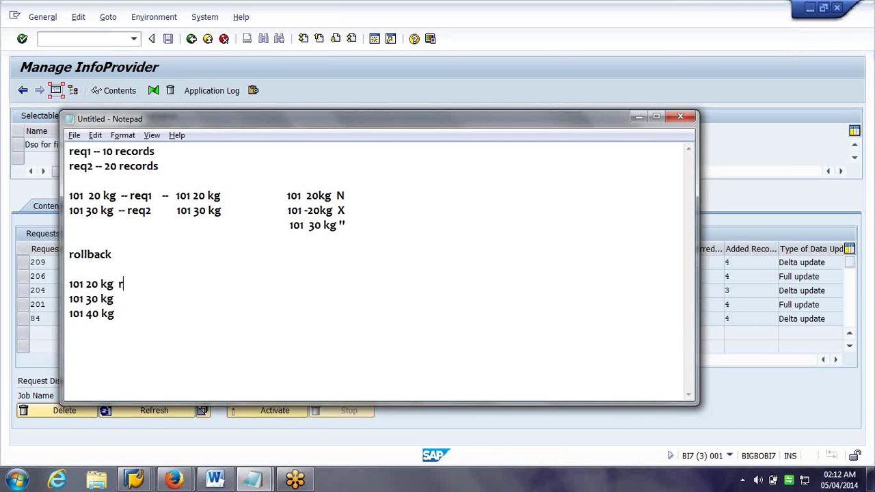
{"action": "type", "text": "q1"}
{"action": "key", "text": "Down"}
{"action": "type", "text": "rq2"}
{"action": "key", "text": "Down"}
{"action": "type", "text": "rq3"}
Correct the labels of the three rollback rows to read req1, req2 and req3.
{"action": "left_click", "coordinate": [121, 314]}
{"action": "type", "text": "eq3"}
{"action": "key", "text": "Up"}
{"action": "type", "text": "2"}
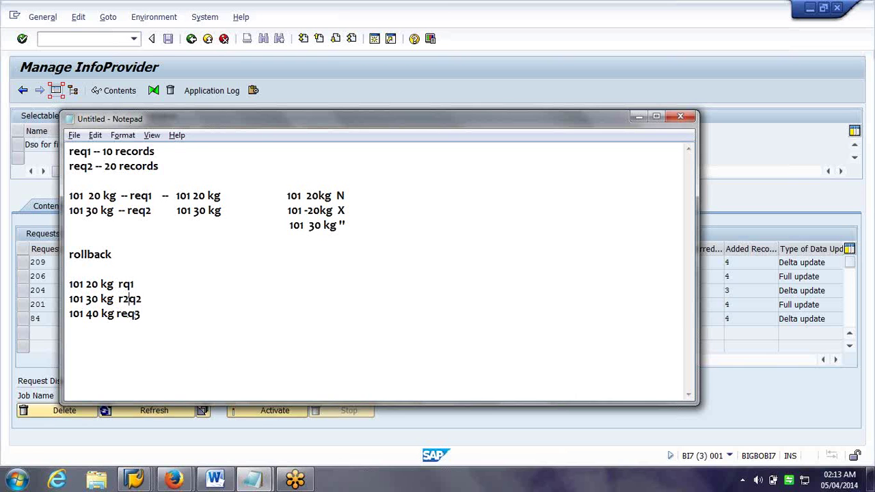
{"action": "key", "text": "BackSpace"}
{"action": "type", "text": "e"}
{"action": "key", "text": "Up"}
{"action": "type", "text": "e"}
Examine the req3, req2 and req1 rows under rollback in turn, highlighting each one to follow the rollback order.
{"action": "left_click", "coordinate": [71, 320], "text": "shift"}
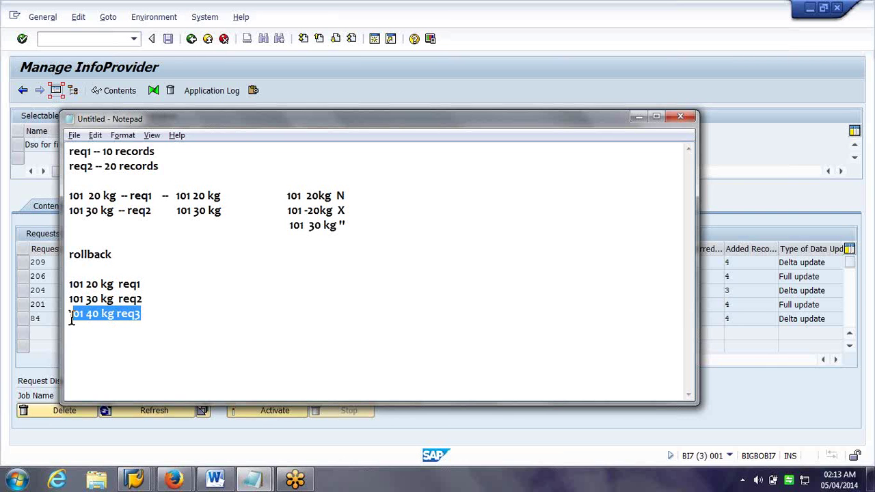
{"action": "left_click_drag", "start_coordinate": [71, 320], "coordinate": [67, 317]}
{"action": "left_click", "coordinate": [152, 280]}
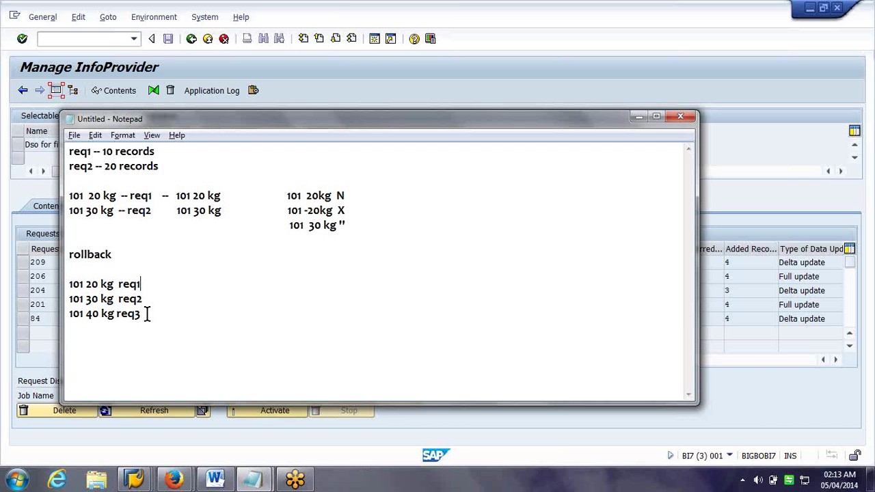
{"action": "left_click_drag", "start_coordinate": [146, 314], "coordinate": [69, 315]}
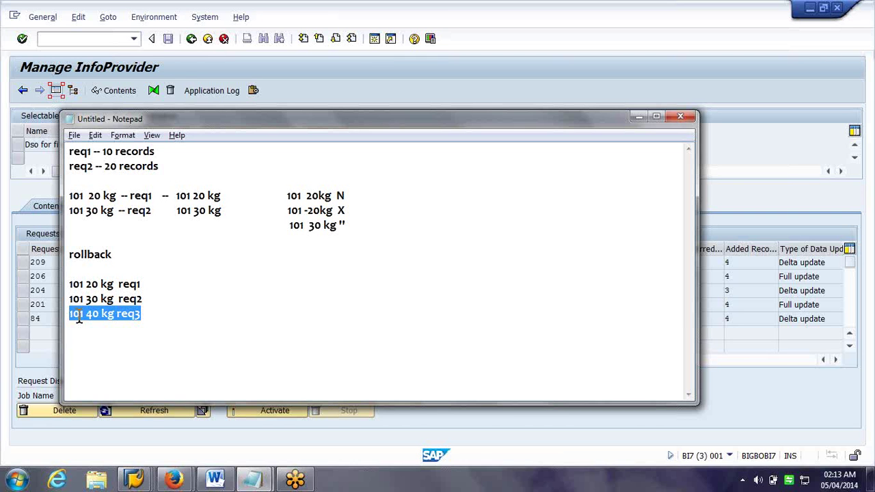
{"action": "left_click", "coordinate": [145, 299]}
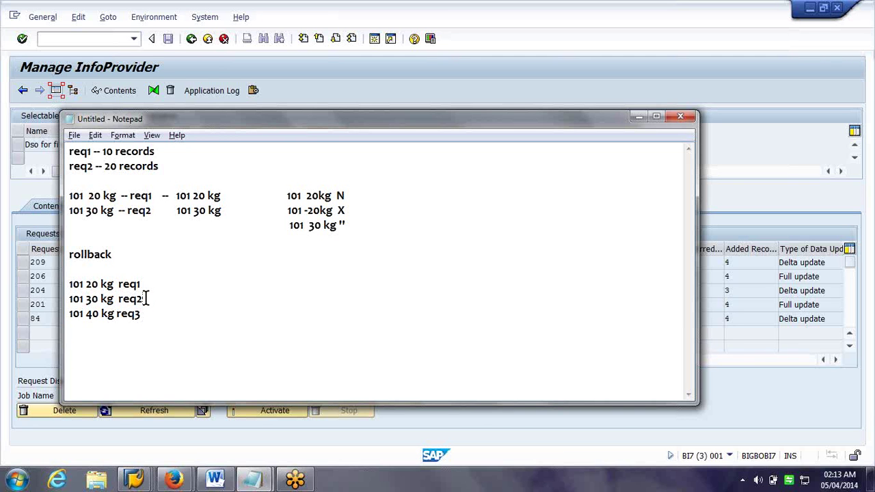
{"action": "left_click_drag", "start_coordinate": [145, 299], "coordinate": [69, 299]}
{"action": "left_click", "coordinate": [170, 300]}
{"action": "left_click_drag", "start_coordinate": [142, 298], "coordinate": [70, 286]}
{"action": "left_click", "coordinate": [136, 299]}
{"action": "left_click_drag", "start_coordinate": [149, 299], "coordinate": [67, 302]}
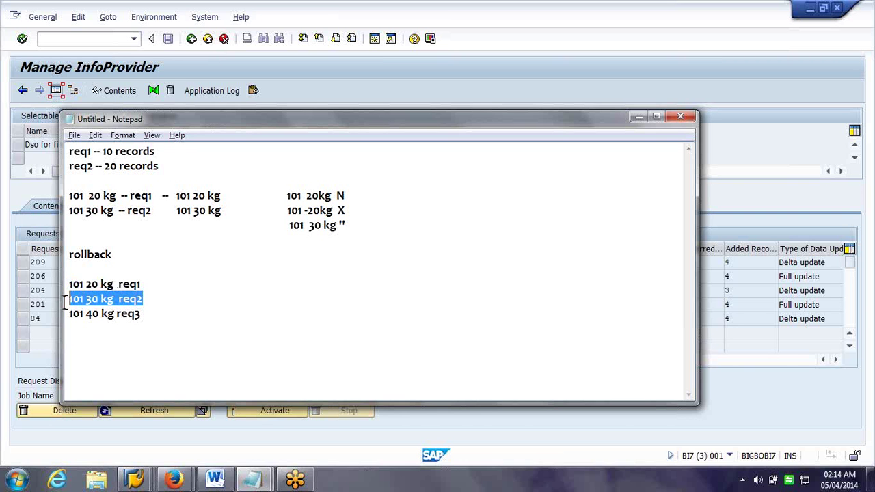
{"action": "left_click", "coordinate": [142, 313]}
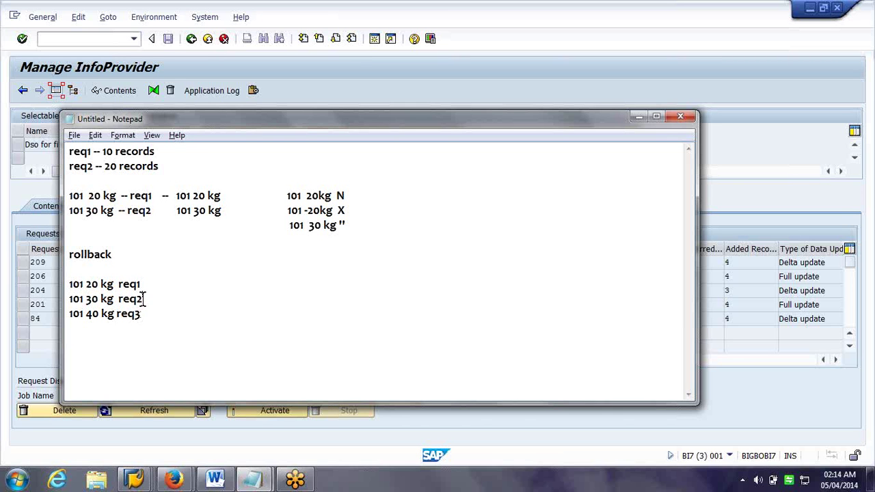
{"action": "left_click_drag", "start_coordinate": [144, 298], "coordinate": [64, 303]}
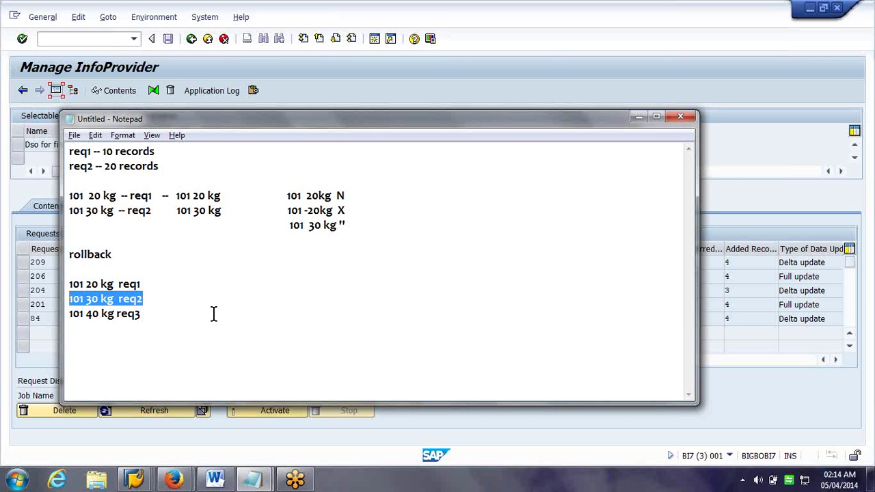
{"action": "left_click_drag", "start_coordinate": [156, 294], "coordinate": [69, 298]}
{"action": "left_click_drag", "start_coordinate": [141, 314], "coordinate": [103, 309]}
{"action": "left_click_drag", "start_coordinate": [66, 311], "coordinate": [69, 299]}
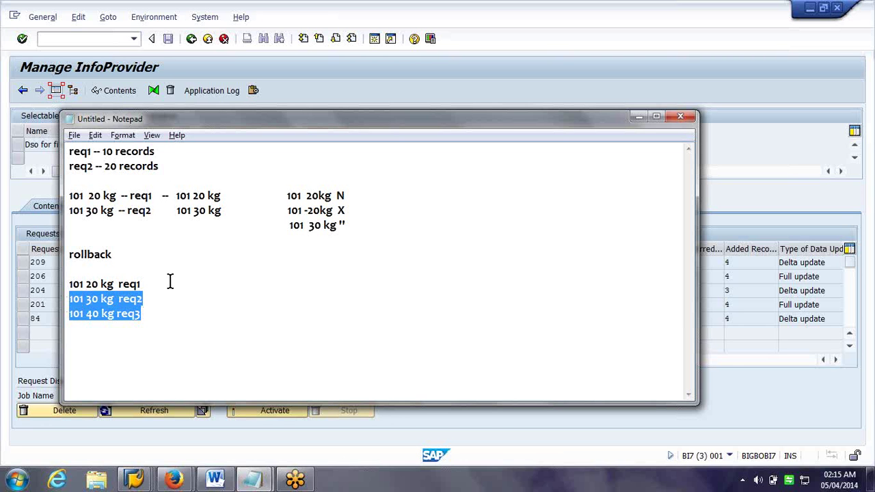
{"action": "left_click_drag", "start_coordinate": [158, 294], "coordinate": [46, 294]}
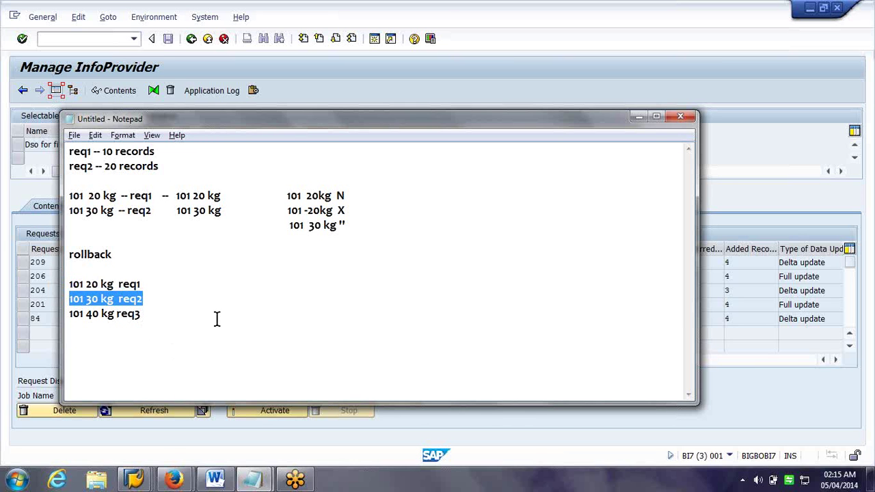
{"action": "left_click", "coordinate": [188, 312]}
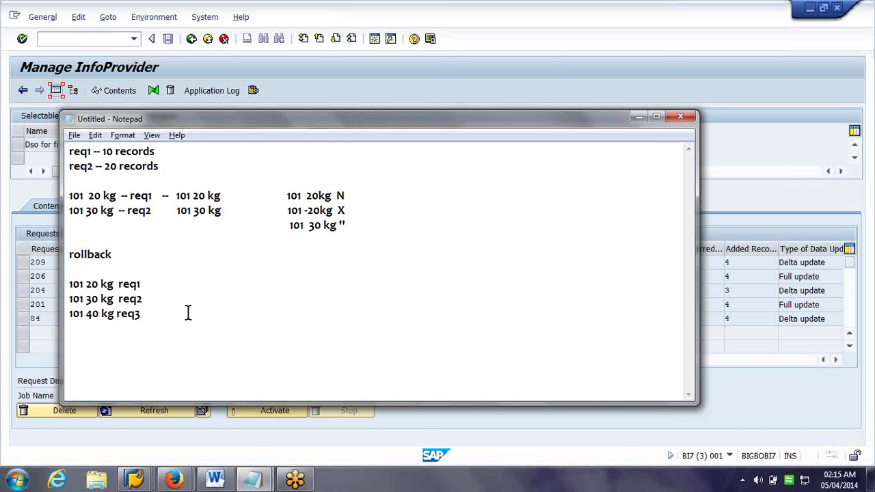
{"action": "left_click_drag", "start_coordinate": [142, 284], "coordinate": [68, 282]}
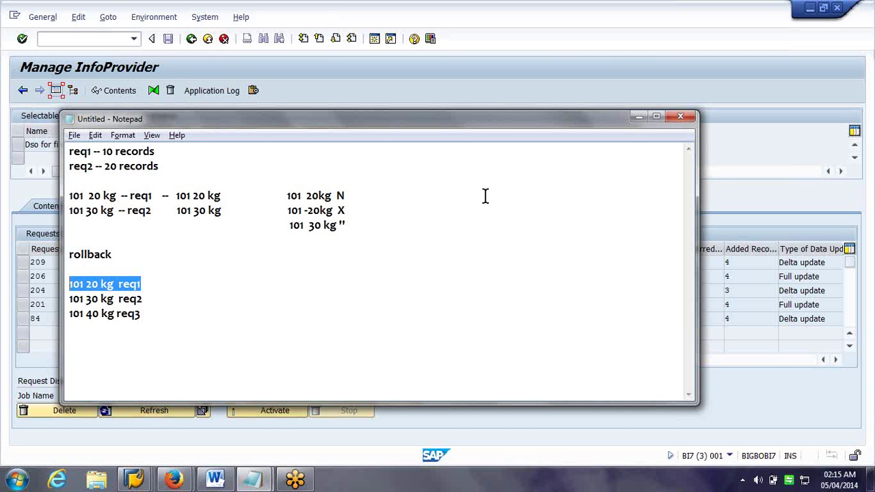
Minimize Notepad and delete request 209 from DataStore object ZZDSO, confirming the deletion.
{"action": "left_click", "coordinate": [639, 119]}
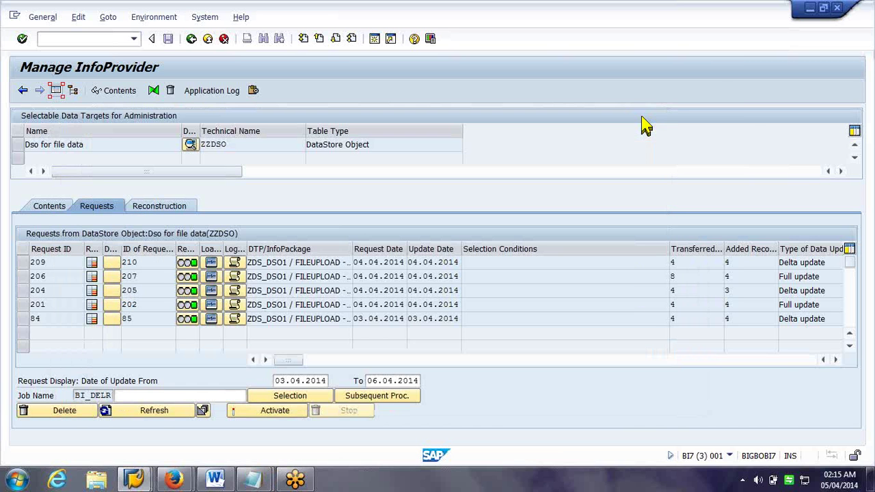
{"action": "left_click", "coordinate": [21, 264]}
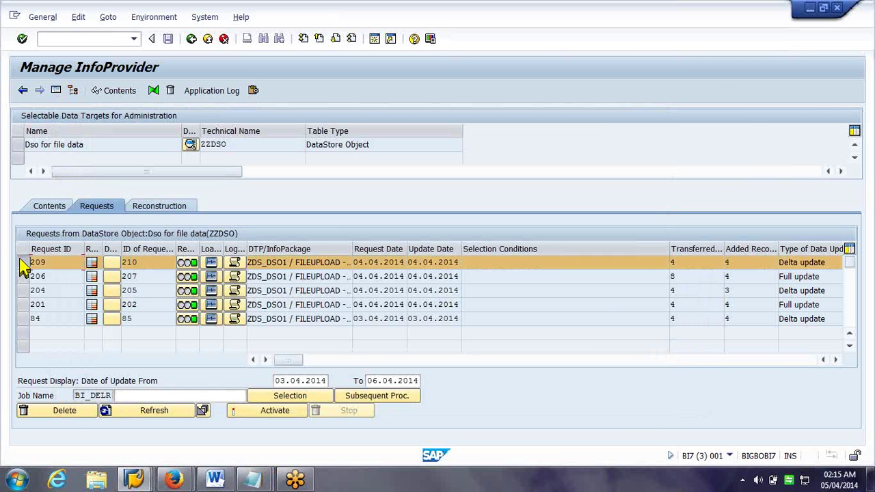
{"action": "left_click", "coordinate": [63, 411]}
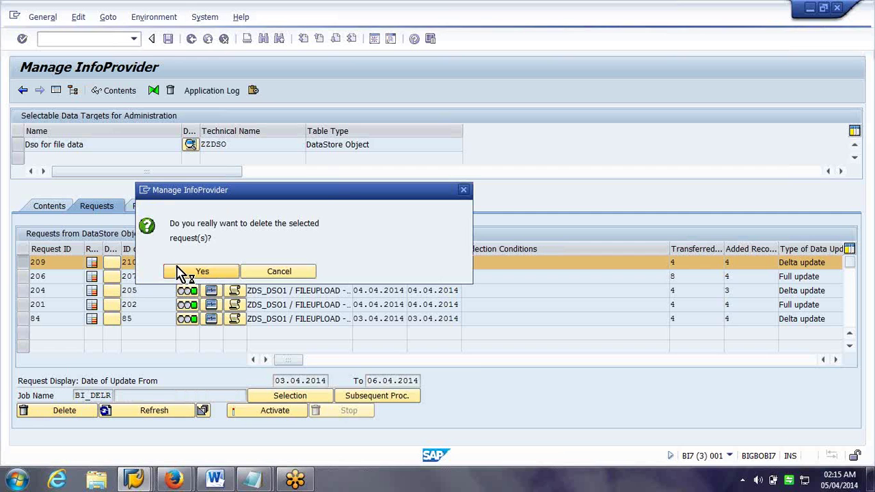
{"action": "left_click", "coordinate": [179, 271]}
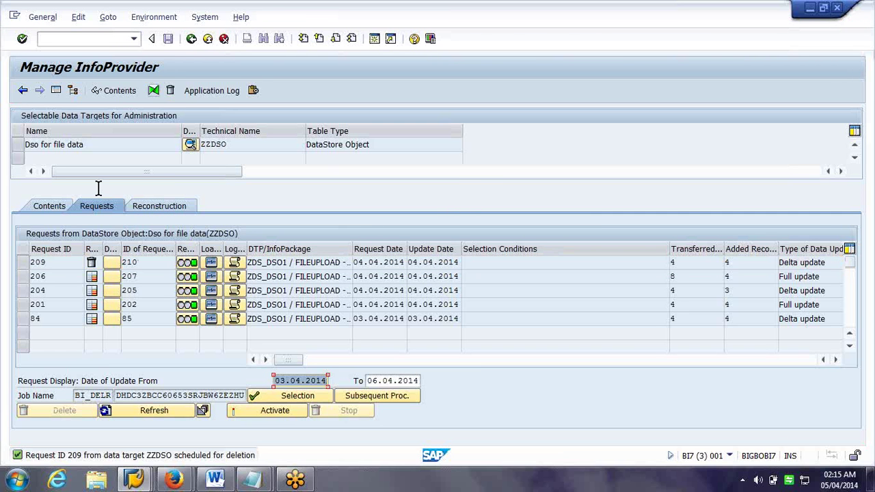
Refresh the ZZDSO request list and apply the status changes for the deletion of request 209.
{"action": "left_click", "coordinate": [136, 414]}
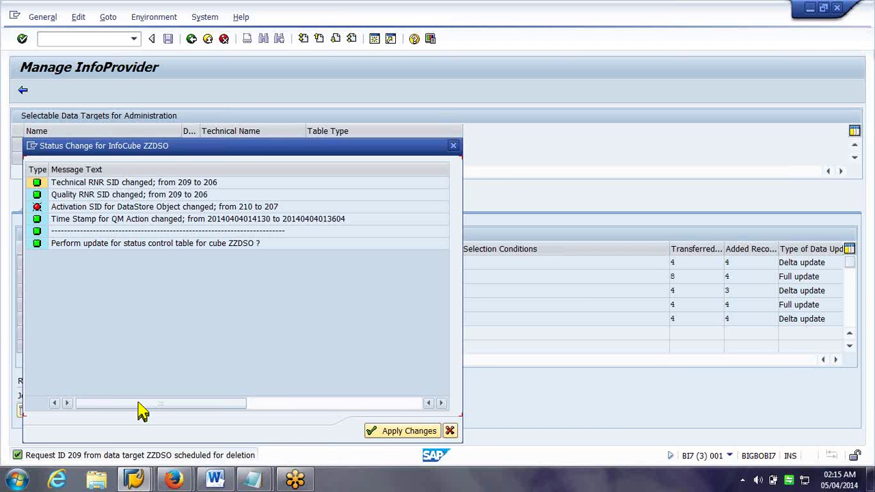
{"action": "left_click", "coordinate": [397, 432]}
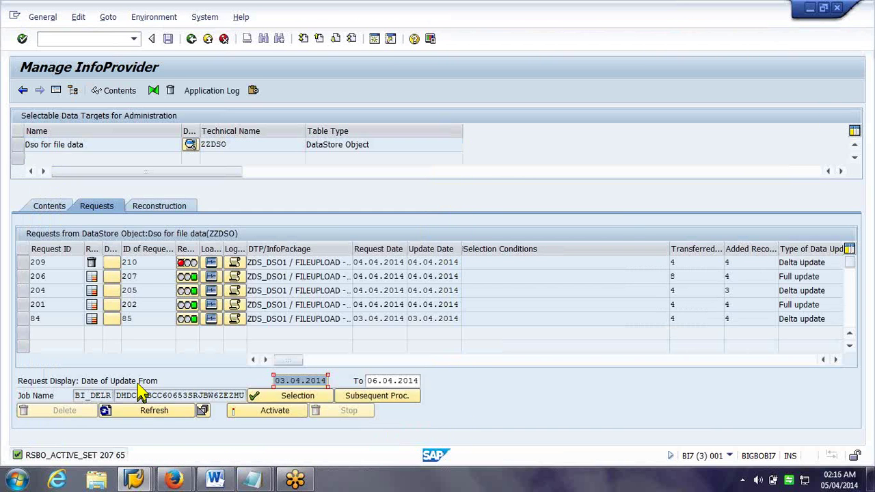
{"action": "left_click", "coordinate": [146, 413]}
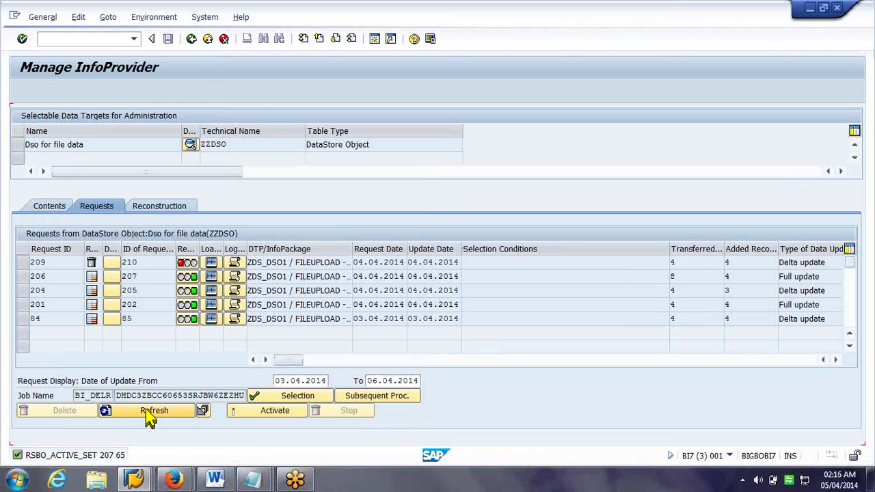
{"action": "left_click", "coordinate": [150, 417]}
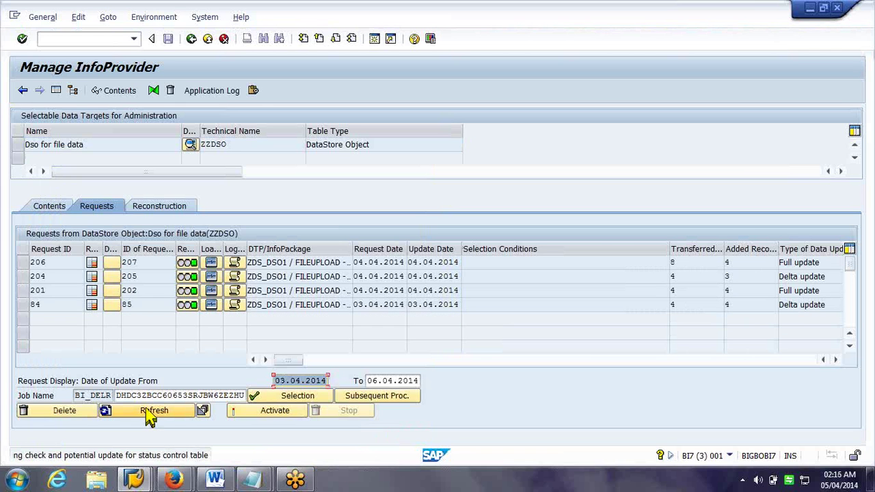
{"action": "left_click", "coordinate": [23, 277]}
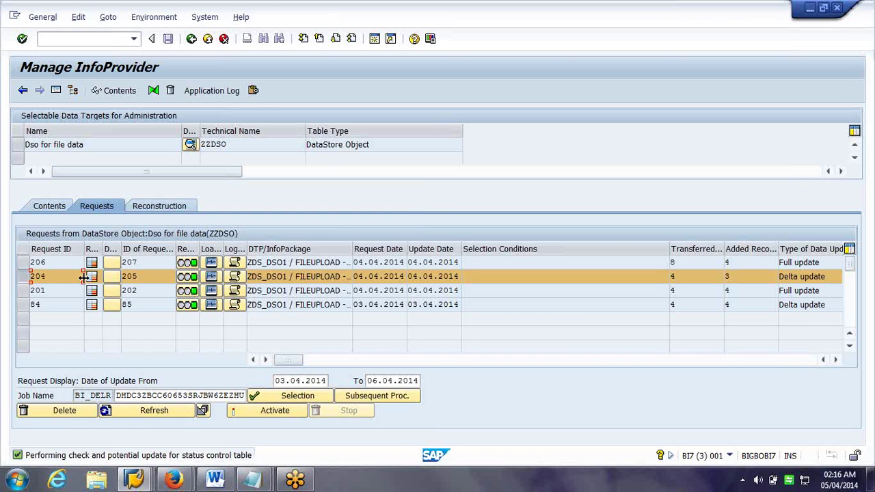
{"action": "left_click", "coordinate": [24, 263], "text": "ctrl"}
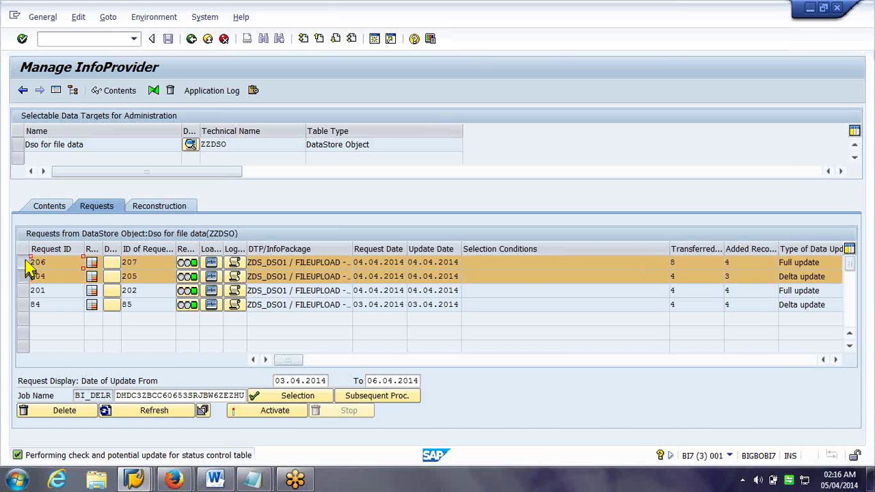
{"action": "left_click", "coordinate": [25, 263], "text": "ctrl"}
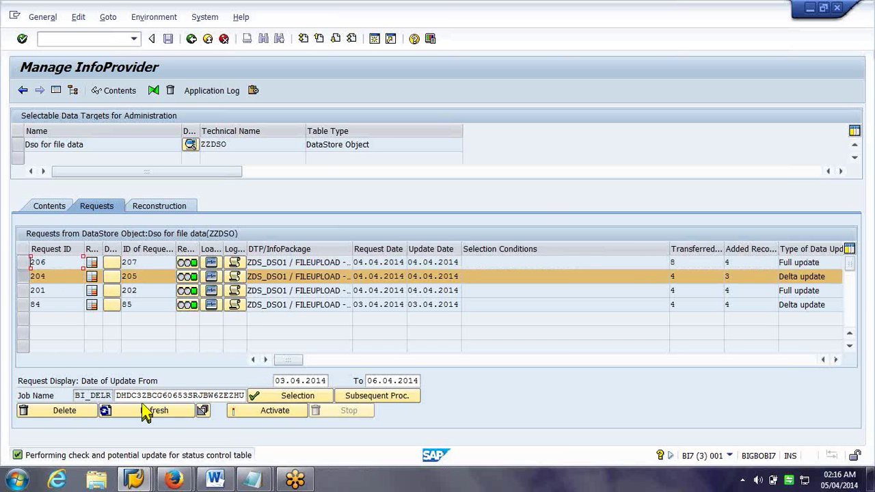
{"action": "left_click", "coordinate": [58, 414]}
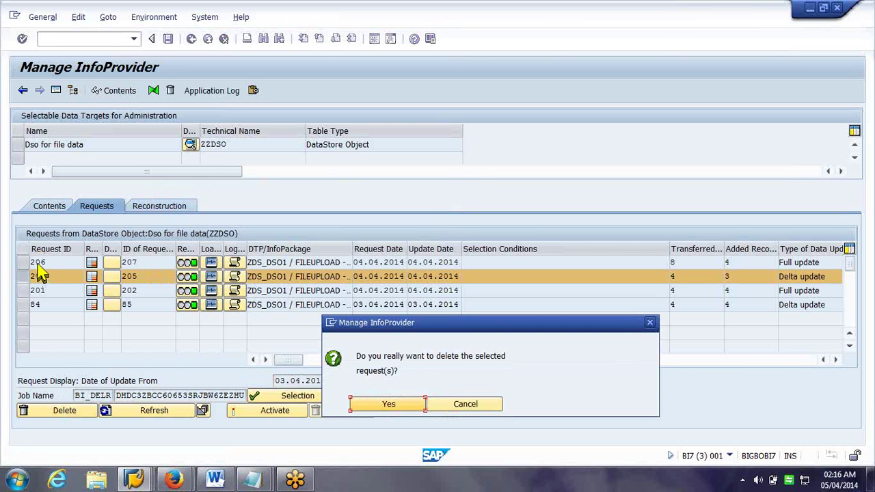
{"action": "left_click", "coordinate": [443, 404]}
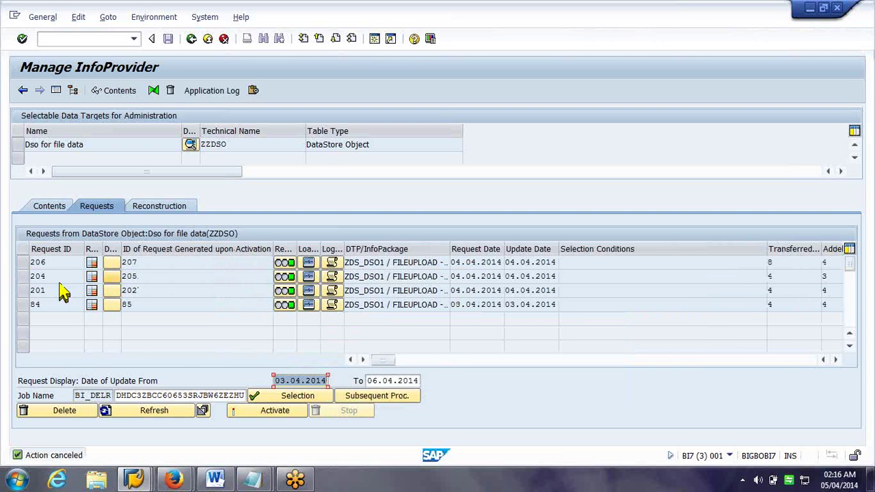
Delete request 204 from ZZDSO and roll back request 206 along with it.
{"action": "left_click", "coordinate": [24, 276]}
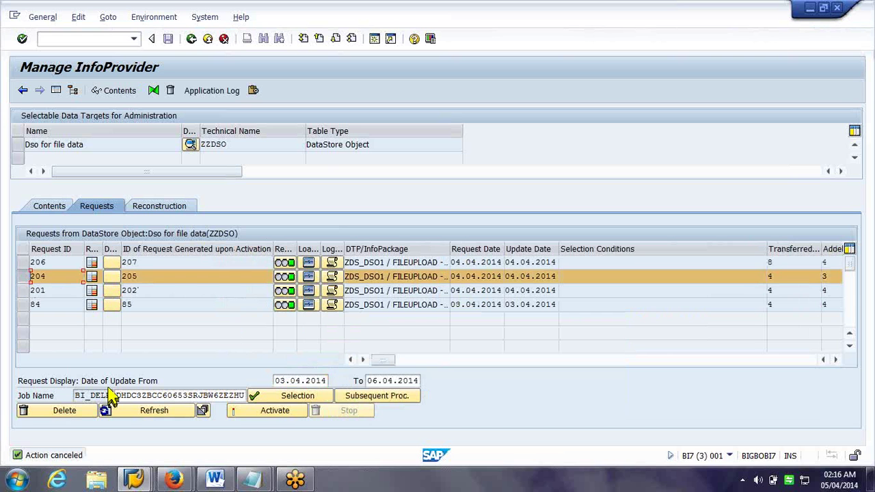
{"action": "left_click", "coordinate": [61, 410]}
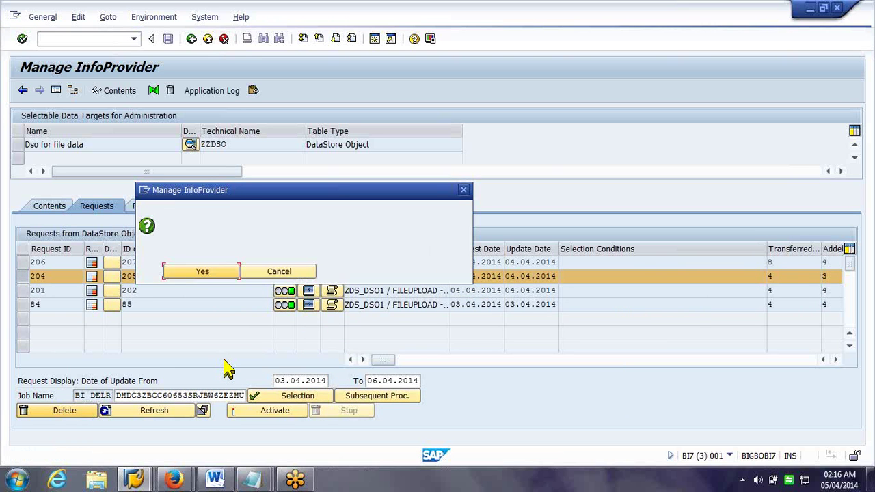
{"action": "left_click_drag", "start_coordinate": [240, 196], "coordinate": [522, 209]}
{"action": "left_click", "coordinate": [468, 280]}
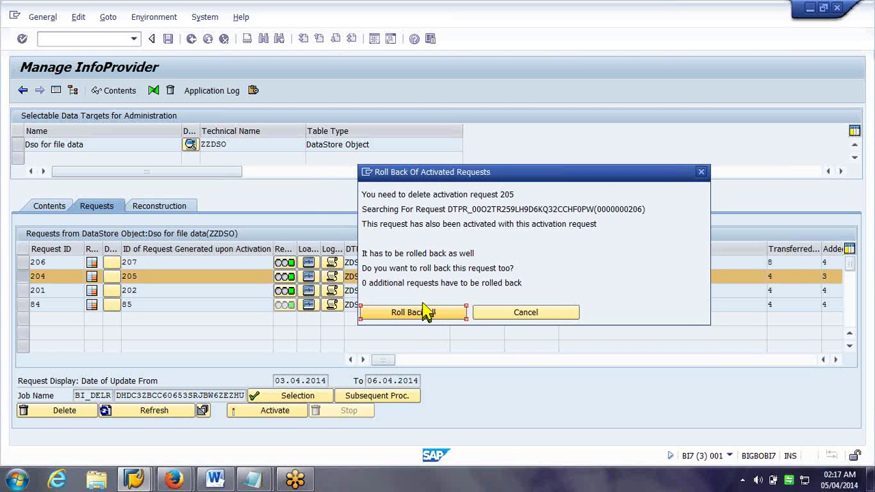
{"action": "left_click", "coordinate": [427, 313]}
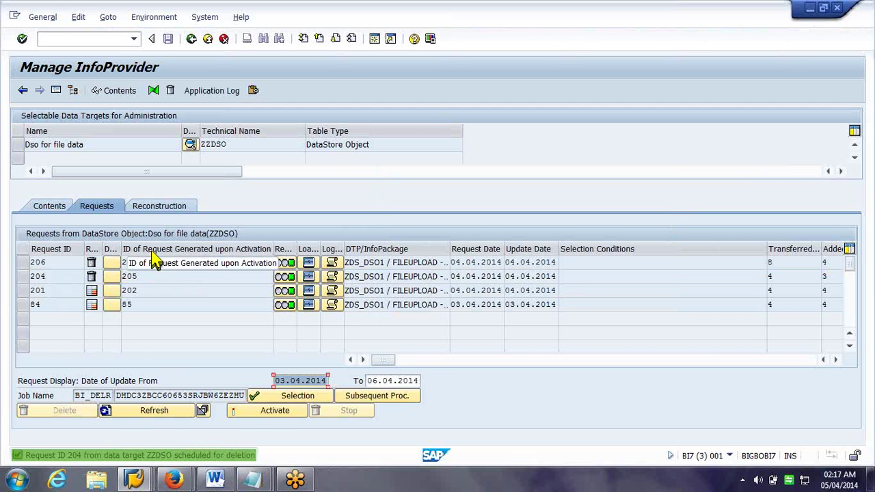
Refresh the request list and apply the status changes resulting from the rollback of requests 206 and 204.
{"action": "left_click", "coordinate": [144, 412]}
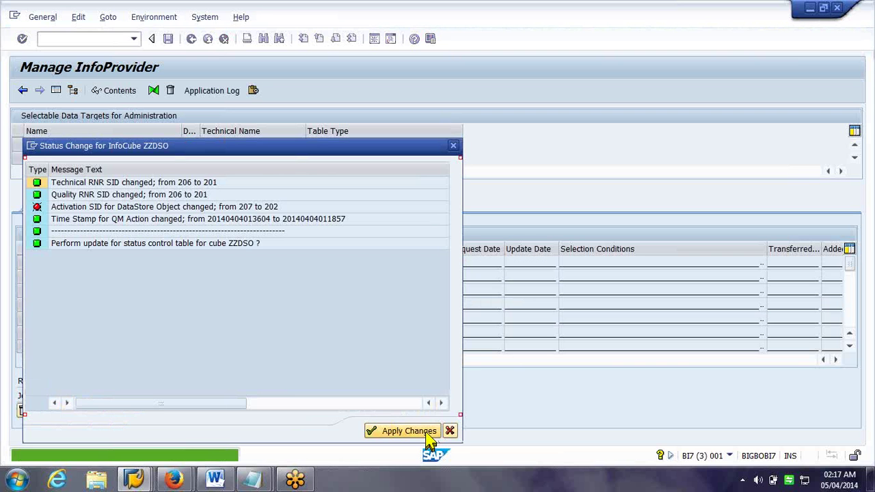
{"action": "left_click", "coordinate": [406, 431]}
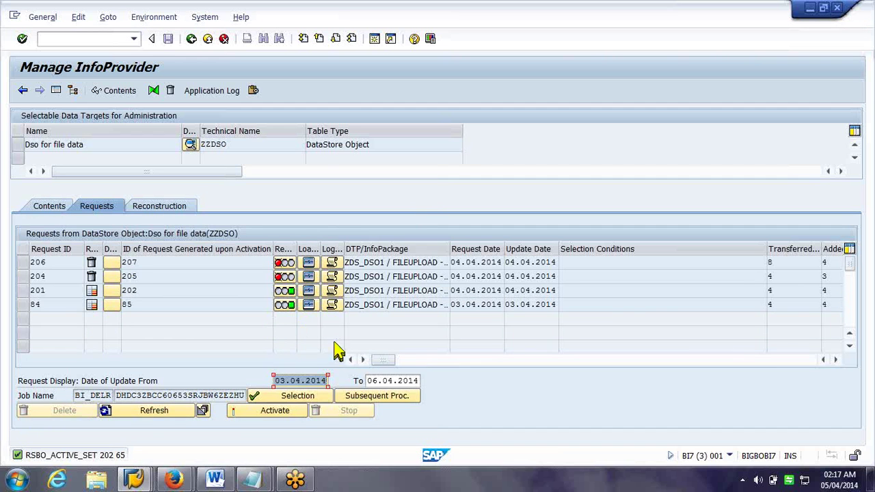
{"action": "left_click", "coordinate": [146, 413]}
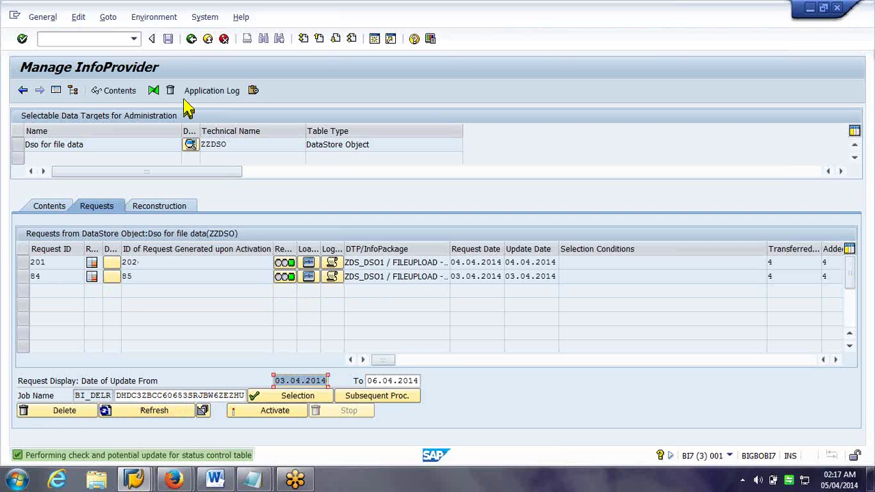
Return to the InfoProvider tree and open the full-load data transfer process of ZZDSO.
{"action": "left_click", "coordinate": [191, 39]}
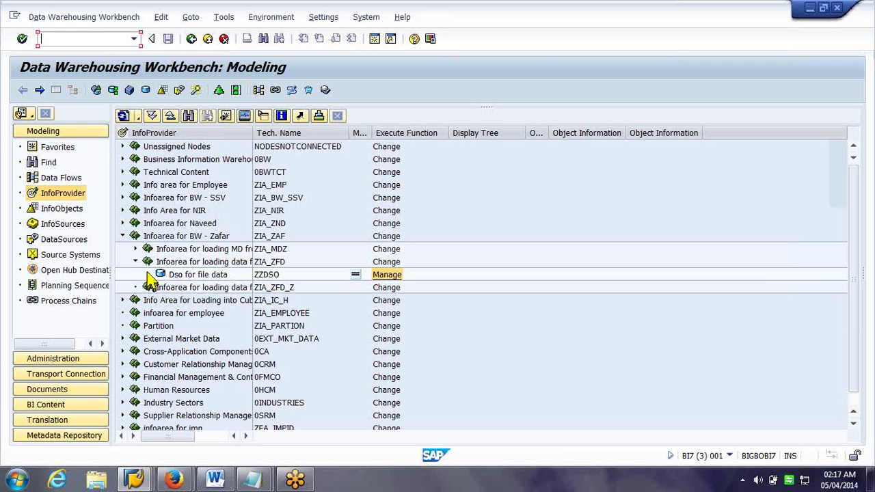
{"action": "left_click", "coordinate": [155, 278]}
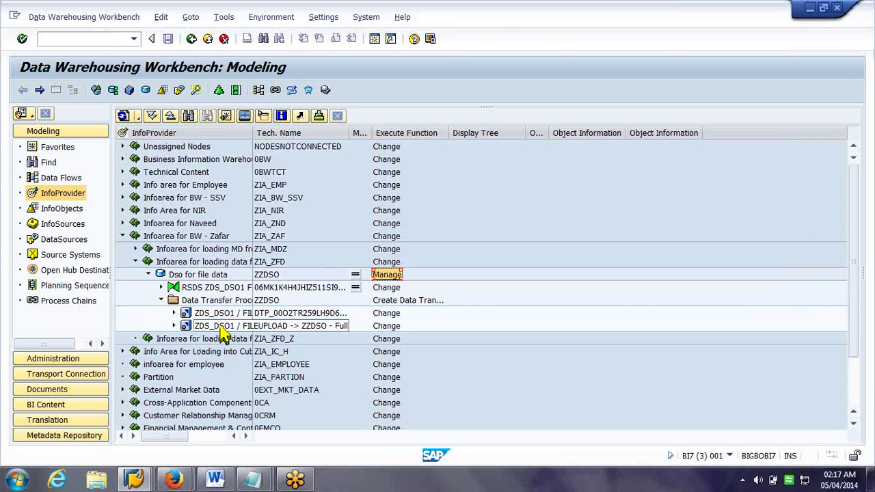
{"action": "left_click", "coordinate": [221, 327]}
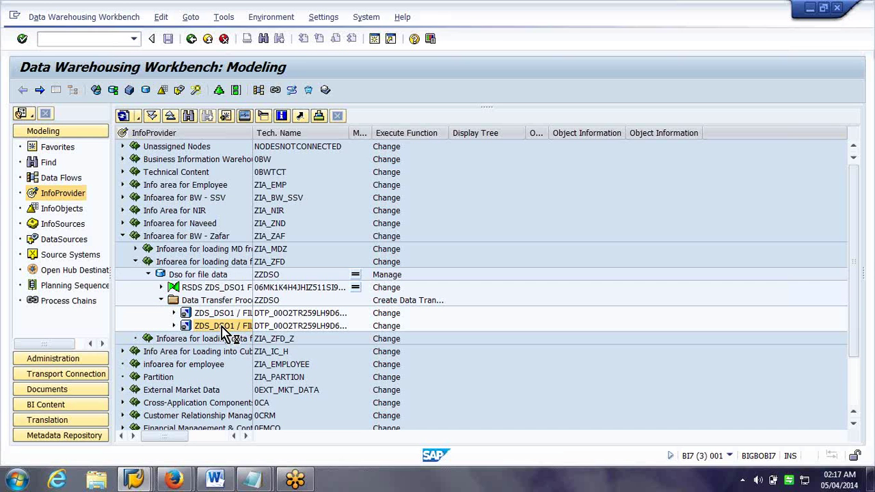
{"action": "double_click", "coordinate": [220, 326]}
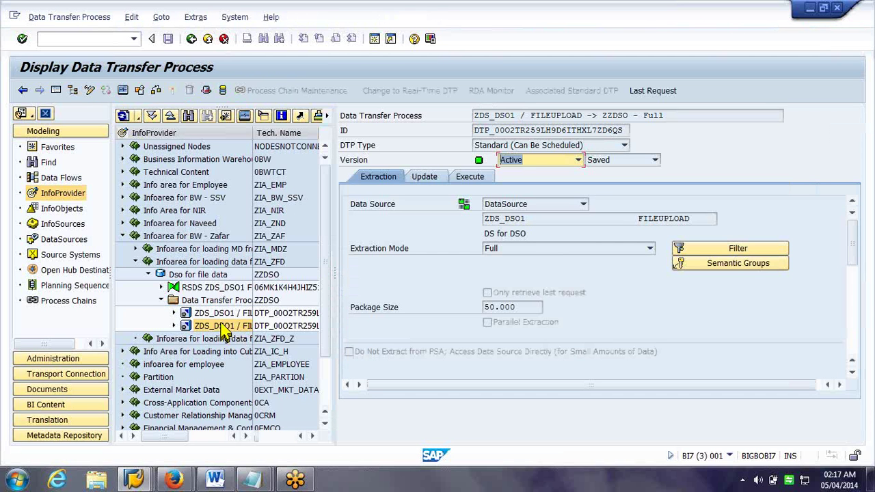
Execute the full-load data transfer process and dismiss the request status prompt.
{"action": "left_click", "coordinate": [478, 181]}
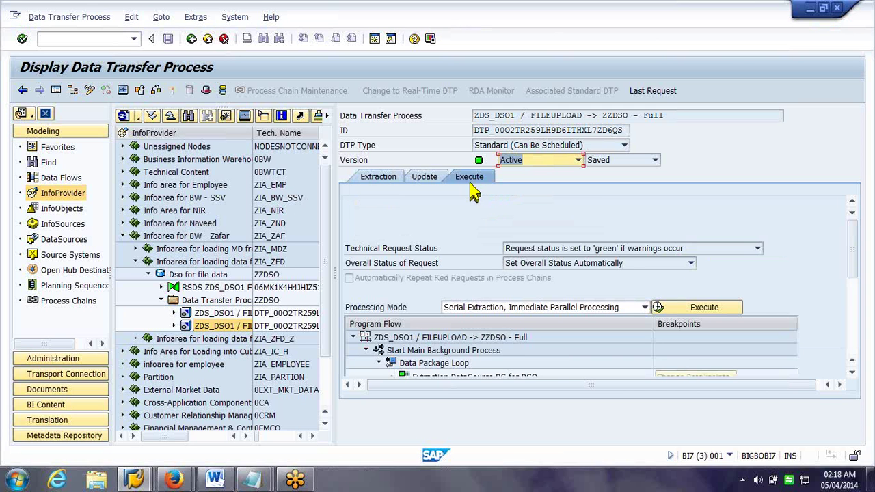
{"action": "left_click", "coordinate": [687, 311]}
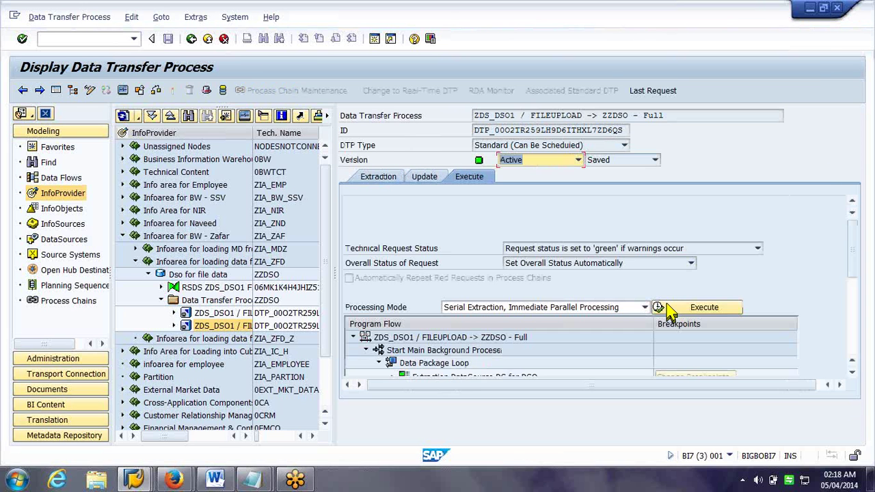
{"action": "left_click", "coordinate": [669, 309]}
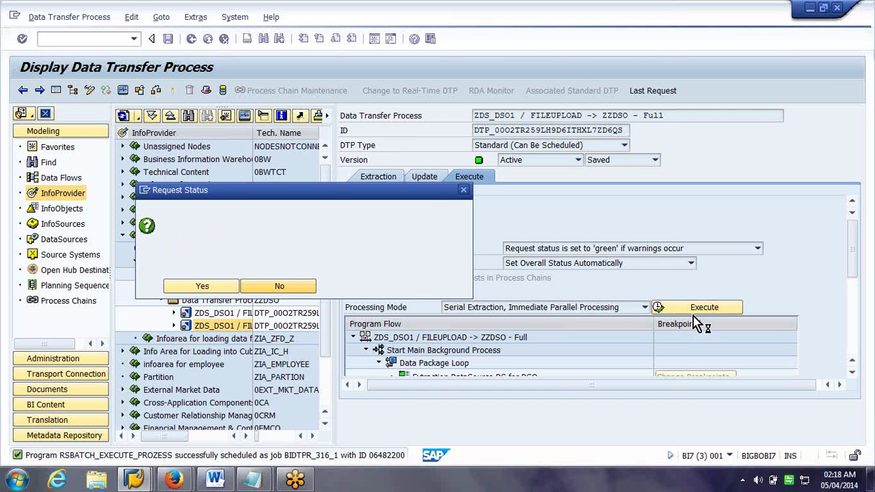
{"action": "key", "text": "Escape"}
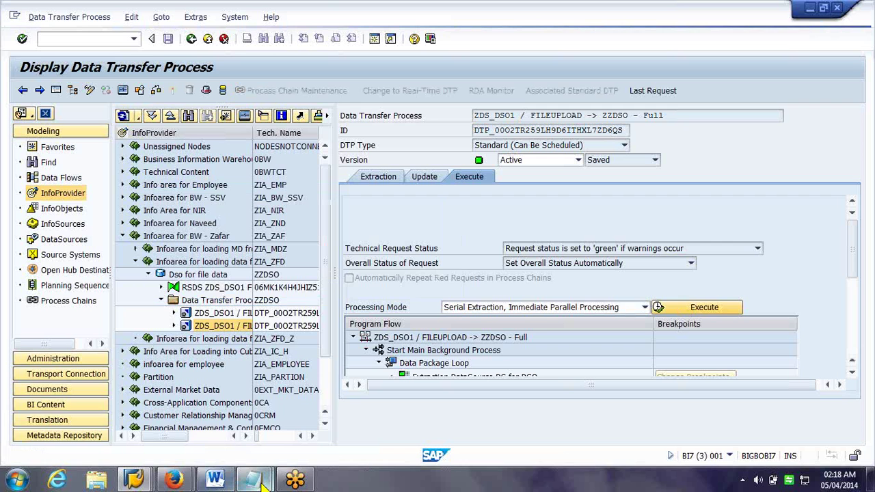
Switch to the Notepad rollback notes and add headings psa and dso, with rows "req1 req k" and "req2 req" beneath.
{"action": "mouse_move", "coordinate": [263, 482]}
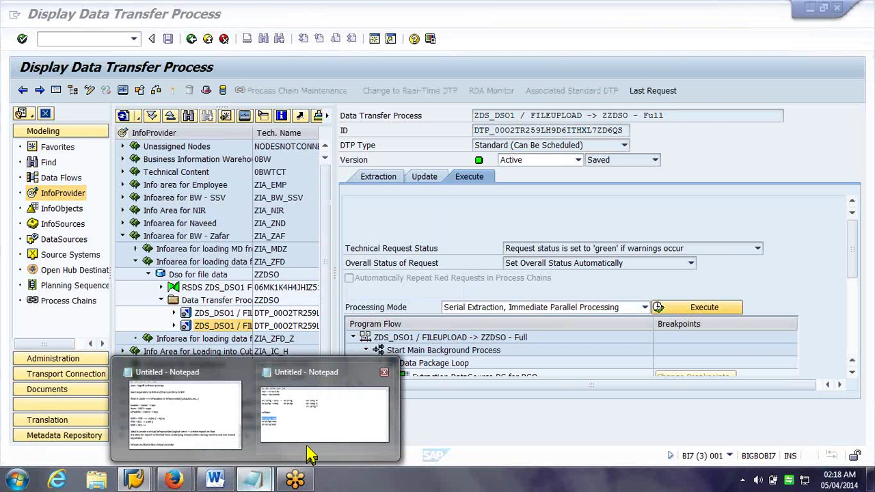
{"action": "left_click", "coordinate": [308, 437]}
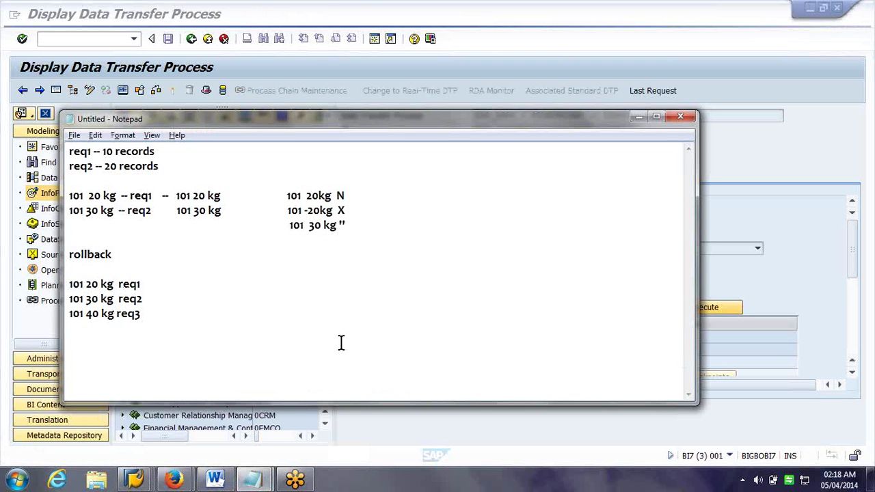
{"action": "type", "text": "psa            dso"}
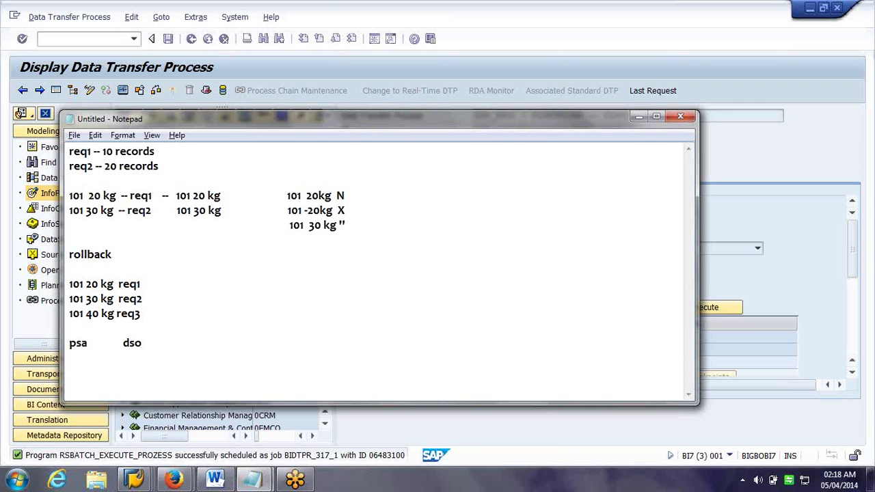
{"action": "key", "text": "Return"}
{"action": "type", "text": "req1         req k"}
{"action": "key", "text": "Return"}
{"action": "type", "text": "req2         "}
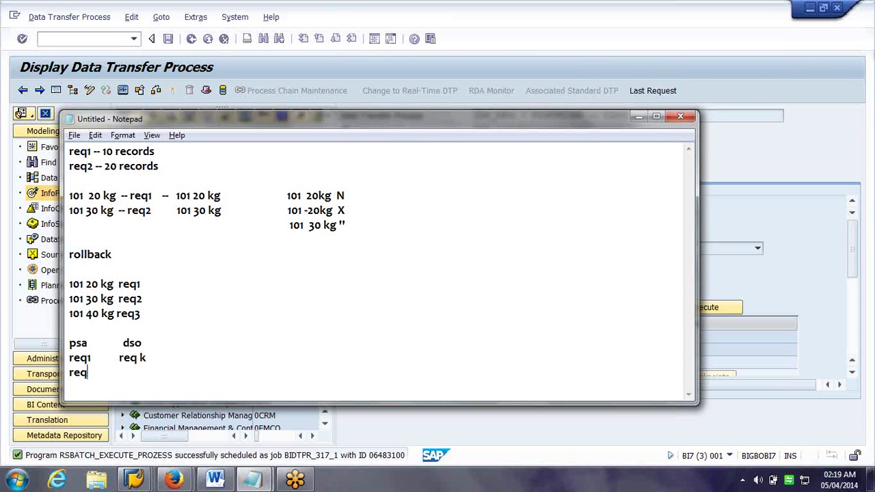
{"action": "type", "text": "req"}
Renumber the psa and dso rows so the first reads req1 and req 2 and the second req3 and req 4.
{"action": "key", "text": "Up"}
{"action": "key", "text": "Delete"}
{"action": "type", "text": "2"}
{"action": "key", "text": "Down"}
{"action": "key", "text": "Left"}
{"action": "key", "text": "Left"}
{"action": "key", "text": "Left"}
{"action": "key", "text": "Left"}
{"action": "key", "text": "Left"}
{"action": "key", "text": "Left"}
{"action": "key", "text": "Left"}
{"action": "key", "text": "Left"}
{"action": "key", "text": "Left"}
{"action": "key", "text": "Left"}
{"action": "key", "text": "Left"}
{"action": "key", "text": "BackSpace"}
{"action": "type", "text": "3"}
{"action": "key", "text": "Right"}
{"action": "key", "text": "Right"}
{"action": "key", "text": "Right"}
{"action": "key", "text": "Right"}
{"action": "key", "text": "Right"}
{"action": "key", "text": "Right"}
{"action": "key", "text": "Right"}
{"action": "key", "text": "Right"}
{"action": "key", "text": "Right"}
{"action": "type", "text": "4"}
Add a third row with req5 under psa and req 6 under dso.
{"action": "key", "text": "Return"}
{"action": "type", "text": "req5      "}
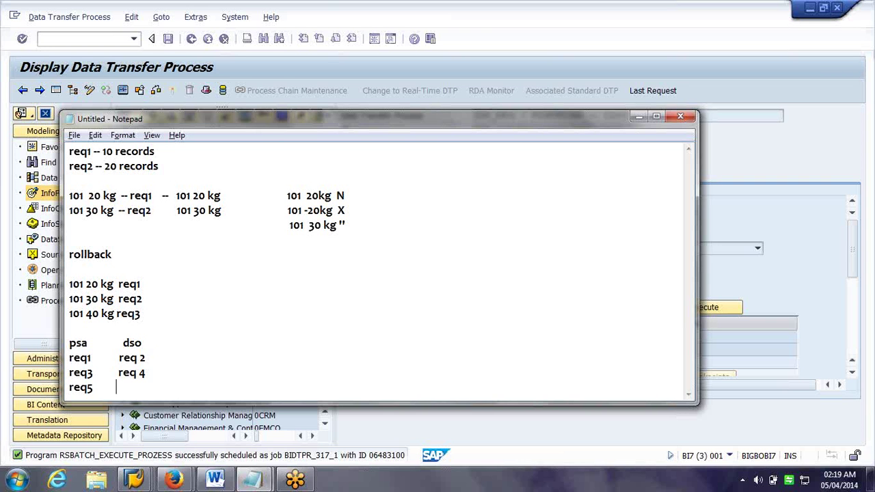
{"action": "type", "text": "req6"}
{"action": "left_click", "coordinate": [116, 387]}
{"action": "left_click", "coordinate": [136, 387]}
{"action": "key", "text": "Return"}
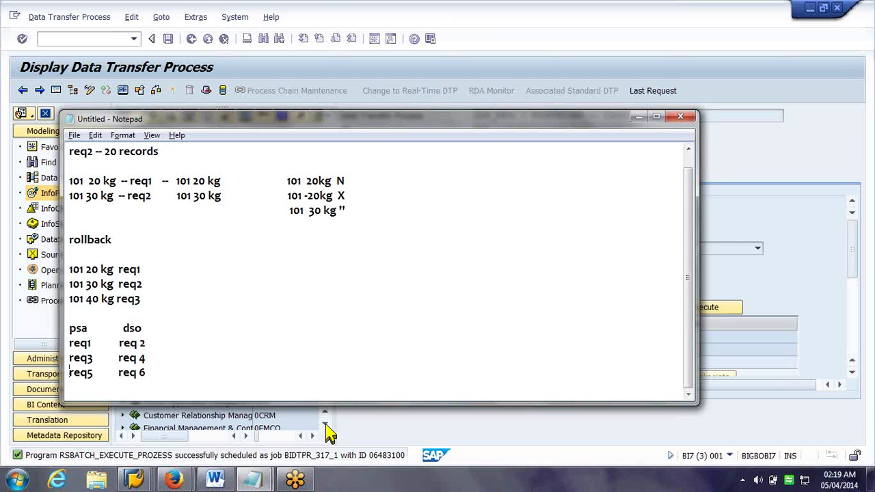
Indent the psa and dso headings and prefix the first request row beneath with the date 01/04, aligned under the headings.
{"action": "key", "text": "Up"}
{"action": "key", "text": "Up"}
{"action": "key", "text": "Up"}
{"action": "key", "text": "Up"}
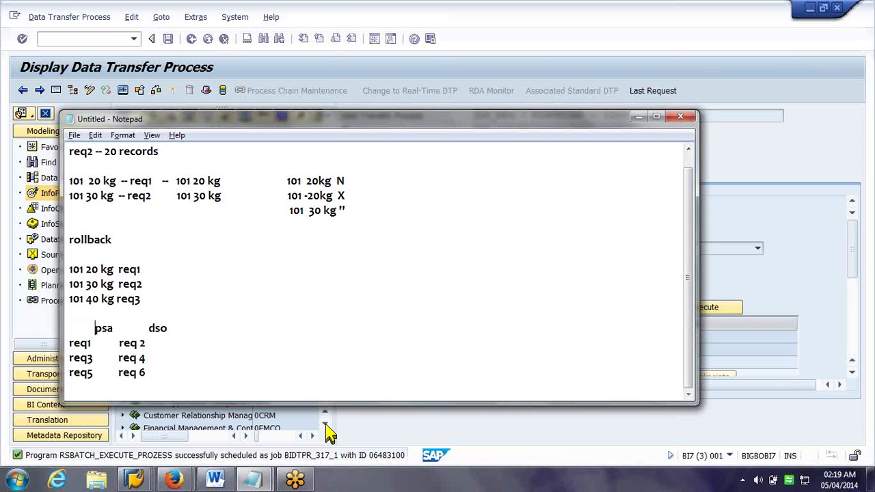
{"action": "key", "text": "Down"}
{"action": "key", "text": "Home"}
{"action": "type", "text": "01/04req1"}
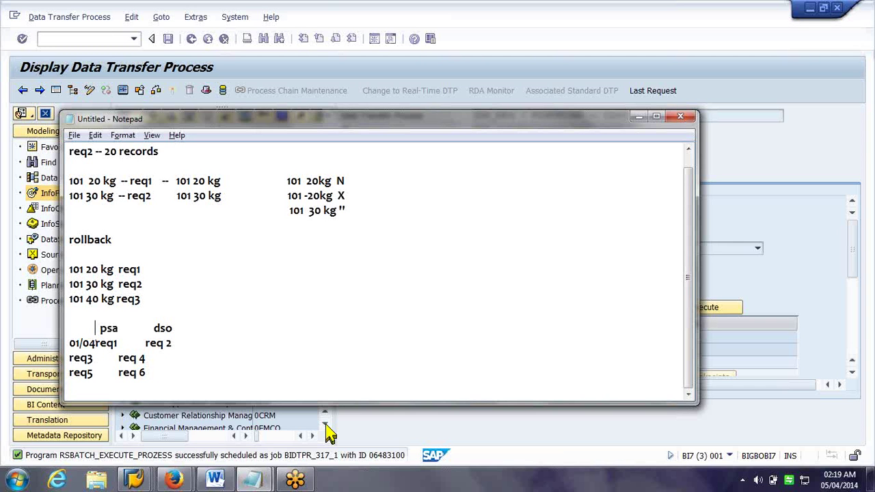
{"action": "key", "text": "Down"}
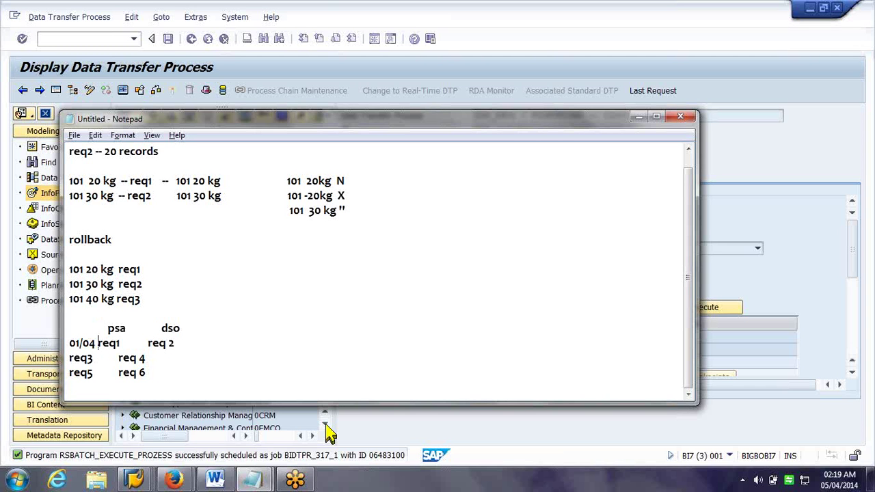
Prefix the req3 and req 4 row with the date 02/04 and align its entries with the row above.
{"action": "key", "text": "Down"}
{"action": "key", "text": "Left"}
{"action": "key", "text": "Left"}
{"action": "key", "text": "Left"}
{"action": "key", "text": "Left"}
{"action": "key", "text": "Left"}
{"action": "key", "text": "Left"}
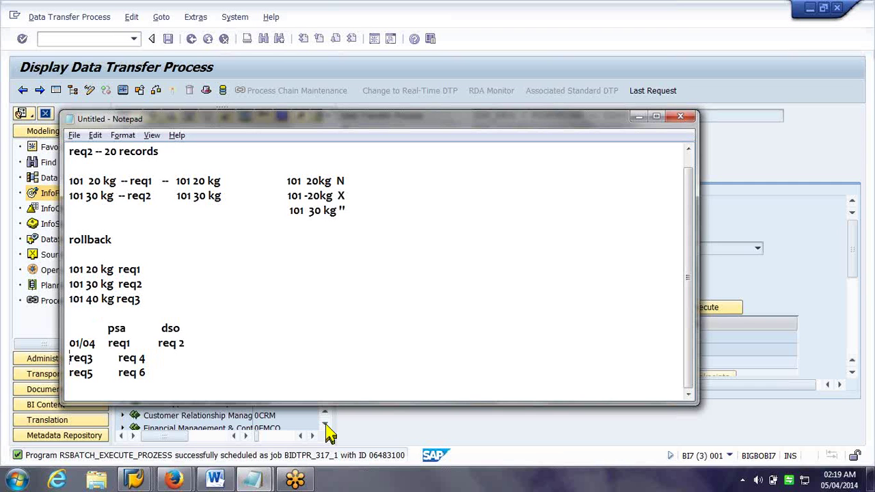
{"action": "key", "text": "Right"}
{"action": "type", "text": "02/04"}
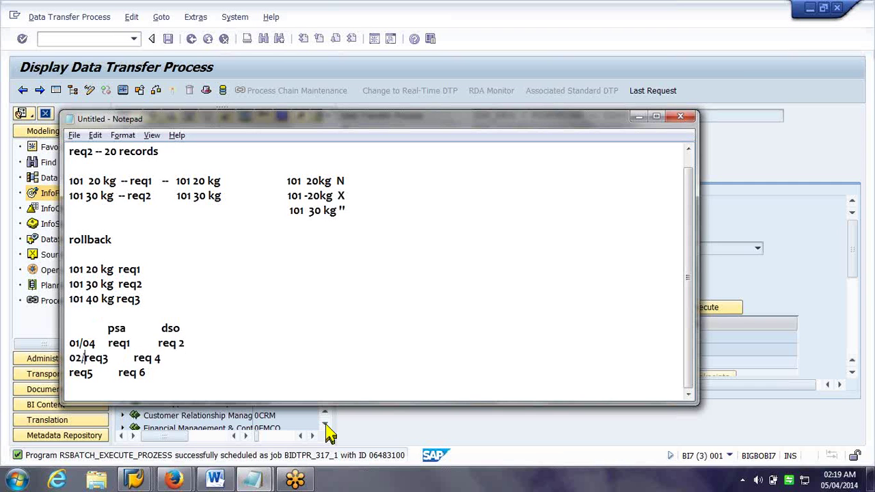
{"action": "type", "text": "   req3"}
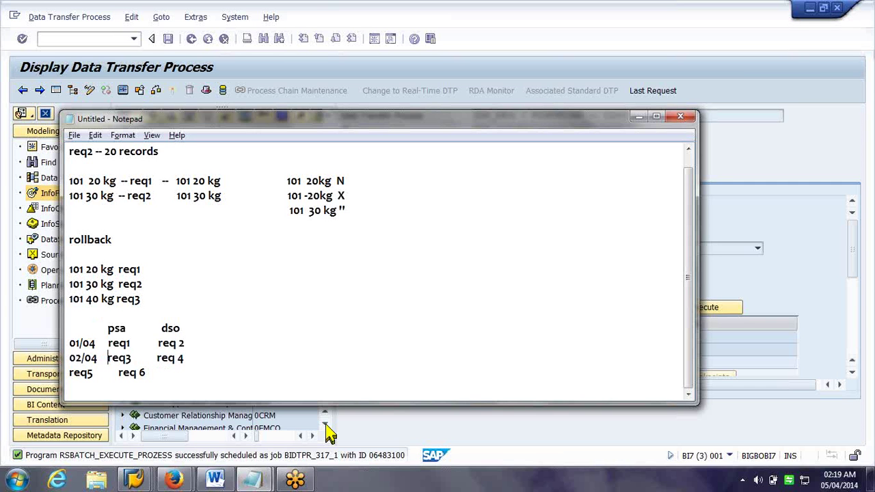
Prefix the req5 and req 6 row with the date 03/04 and align its entries under psa and dso.
{"action": "key", "text": "Down"}
{"action": "key", "text": "Left"}
{"action": "key", "text": "Left"}
{"action": "key", "text": "Left"}
{"action": "key", "text": "Left"}
{"action": "key", "text": "Left"}
{"action": "key", "text": "Left"}
{"action": "key", "text": "Left"}
{"action": "type", "text": "03/0"}
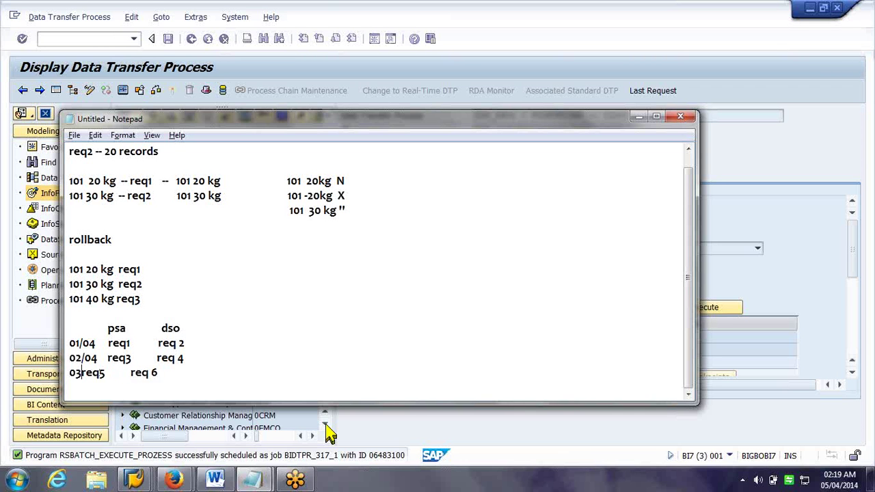
{"action": "type", "text": "4"}
{"action": "key", "text": "Tab"}
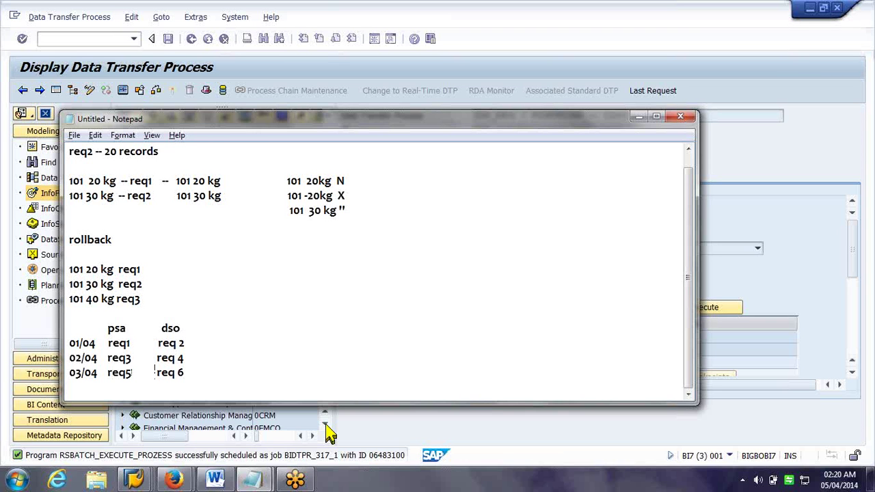
Add a line reading "reconciling --" below the dated request table, followed by blank lines.
{"action": "key", "text": "Down"}
{"action": "key", "text": "Return"}
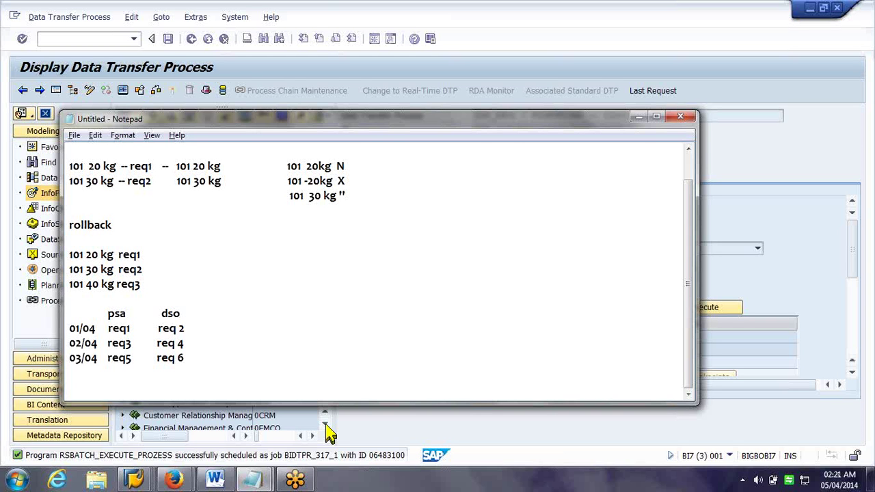
{"action": "type", "text": "reconciling --"}
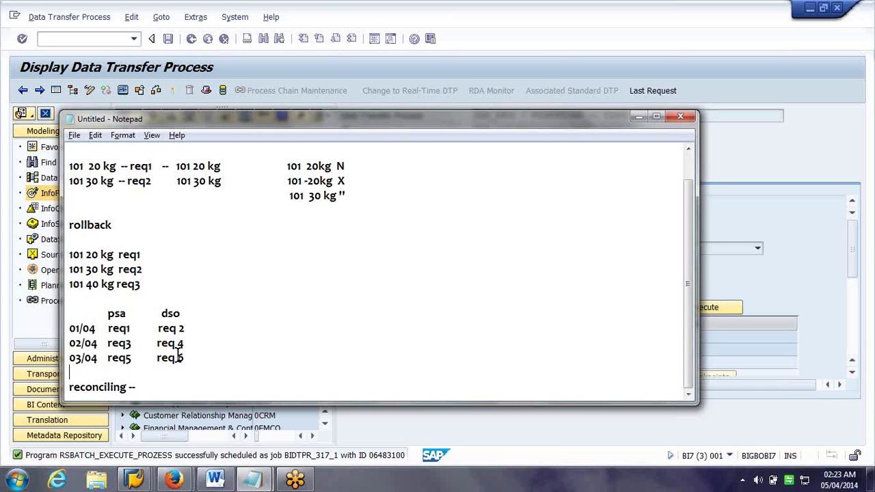
{"action": "key", "text": "Down"}
{"action": "key", "text": "Right"}
{"action": "key", "text": "Right"}
{"action": "key", "text": "Right"}
{"action": "key", "text": "Right"}
{"action": "key", "text": "Right"}
{"action": "key", "text": "Right"}
{"action": "key", "text": "Right"}
{"action": "key", "text": "Right"}
{"action": "key", "text": "Right"}
{"action": "key", "text": "Right"}
{"action": "key", "text": "Right"}
{"action": "key", "text": "Right"}
{"action": "key", "text": "Right"}
{"action": "key", "text": "Return"}
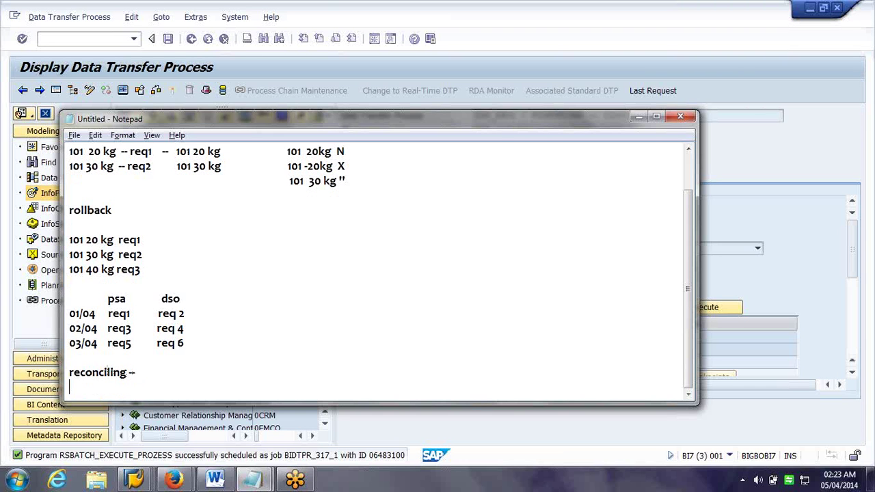
{"action": "key", "text": "Return"}
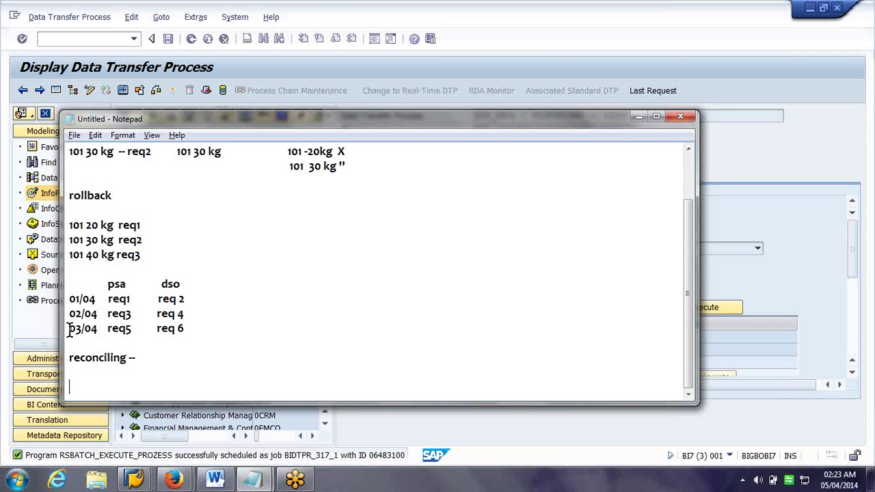
Highlight the 03/04 req5 entry in the psa column and clear the selection.
{"action": "left_click_drag", "start_coordinate": [71, 328], "coordinate": [138, 328]}
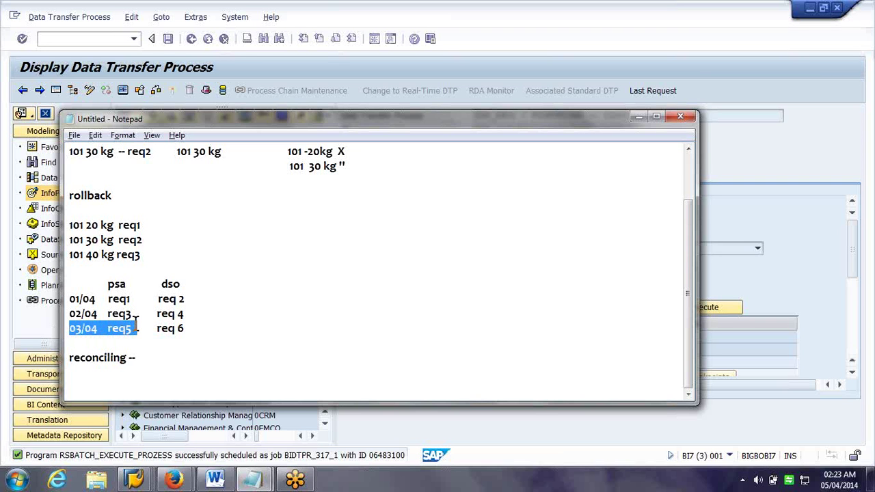
{"action": "left_click", "coordinate": [137, 325]}
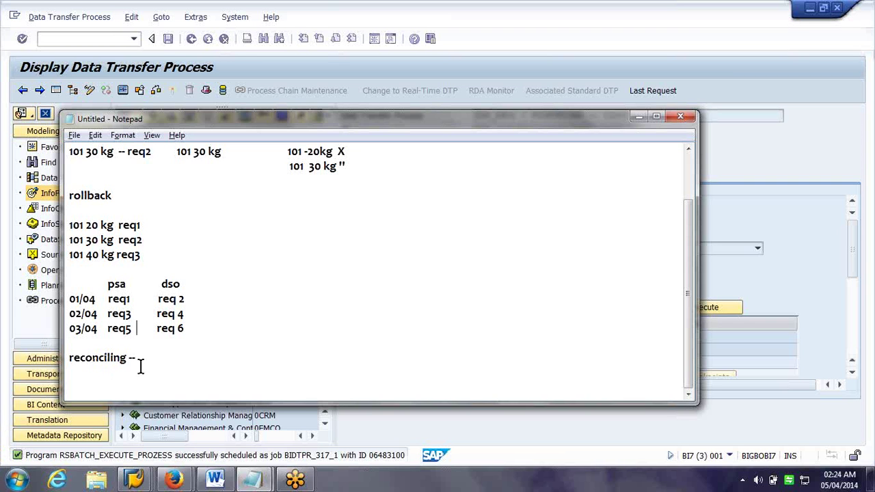
{"action": "left_click", "coordinate": [190, 331]}
Switch back to SAP and open the request administration of DataStore object ZZDSO from the request 317 monitor.
{"action": "left_click", "coordinate": [362, 80]}
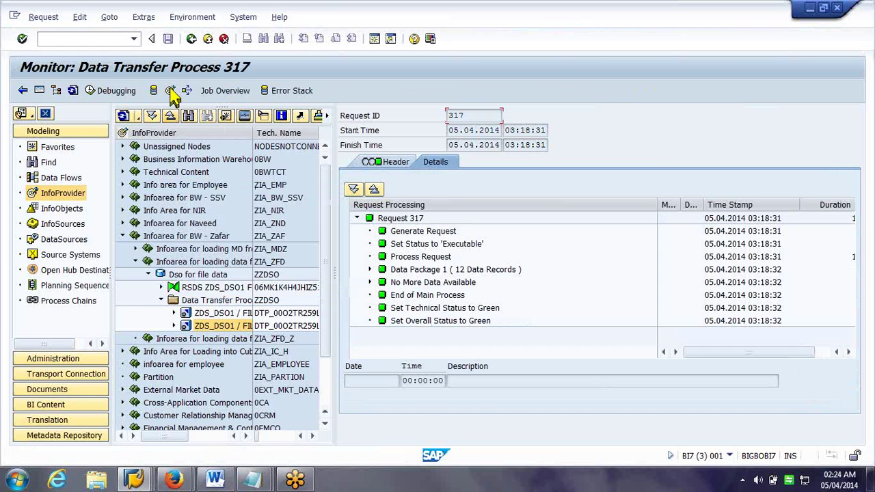
{"action": "left_click", "coordinate": [171, 91]}
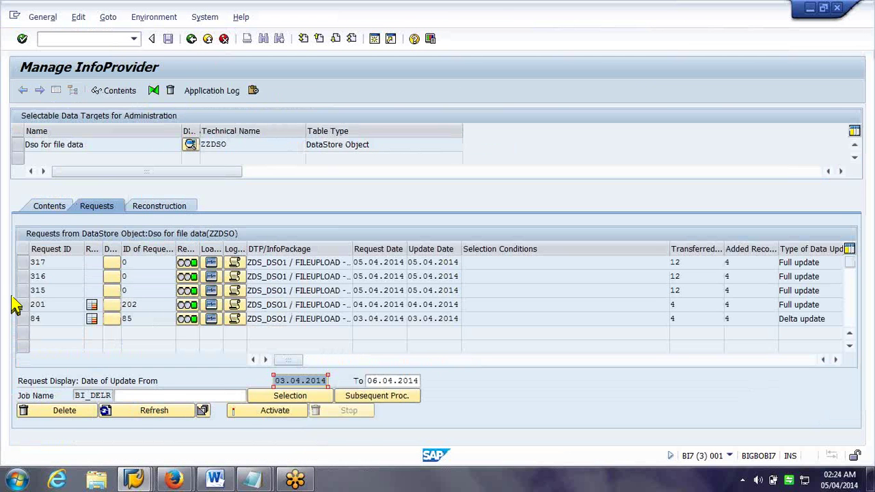
{"action": "left_click", "coordinate": [25, 290]}
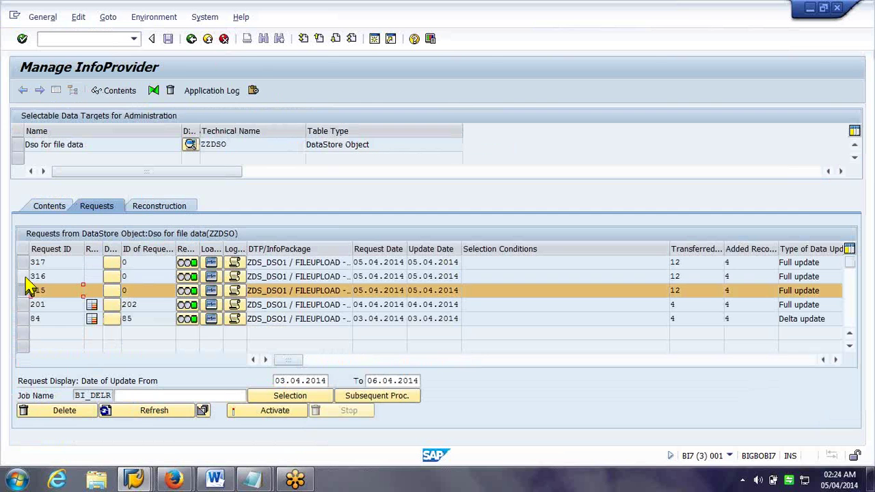
{"action": "left_click", "coordinate": [25, 276], "text": "ctrl"}
{"action": "left_click", "coordinate": [26, 262], "text": "ctrl"}
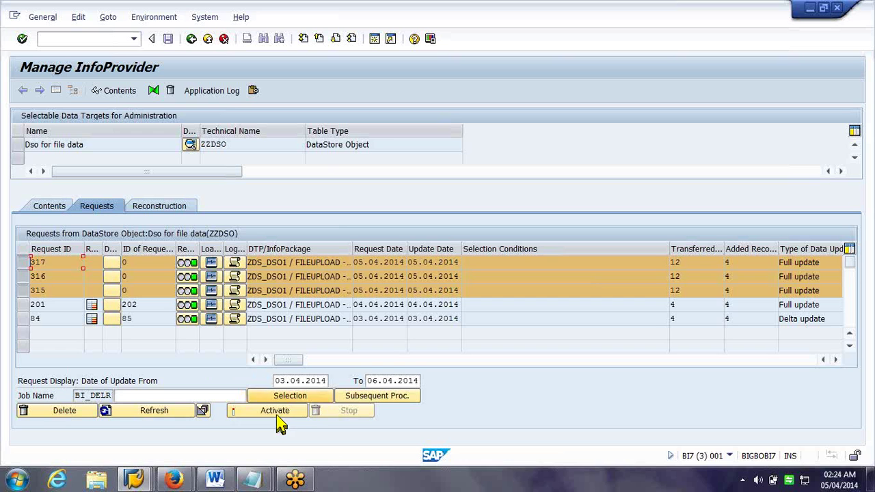
{"action": "left_click", "coordinate": [23, 290], "text": "ctrl"}
{"action": "left_click", "coordinate": [23, 276], "text": "ctrl"}
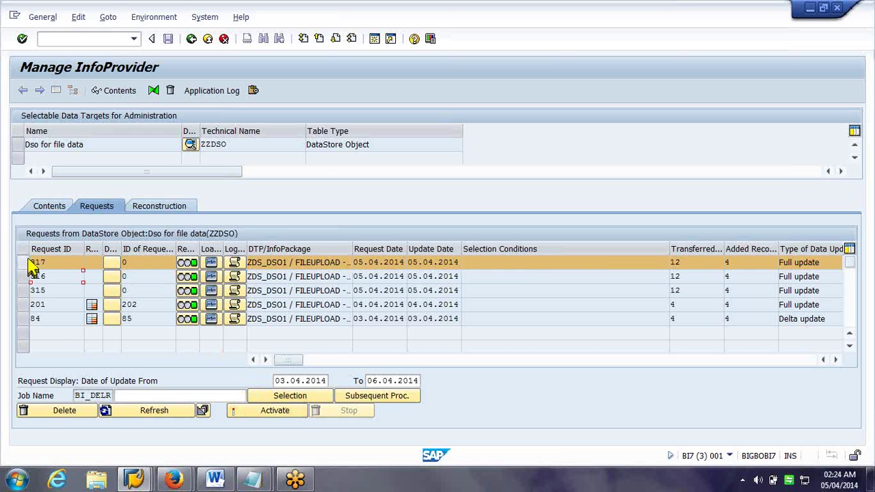
{"action": "left_click", "coordinate": [23, 263], "text": "ctrl"}
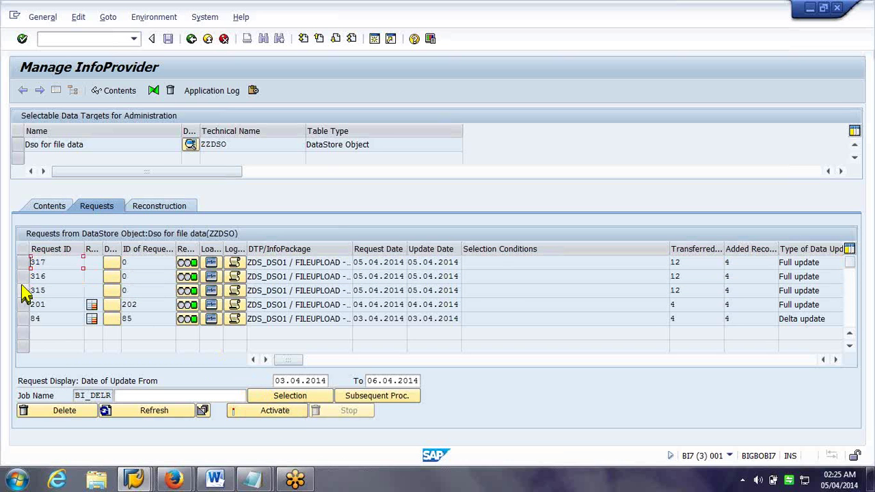
Open data activation for ZZDSO with requests 315 and 316 selected, try to activate request 317 alone, and close the dialog.
{"action": "left_click", "coordinate": [22, 290]}
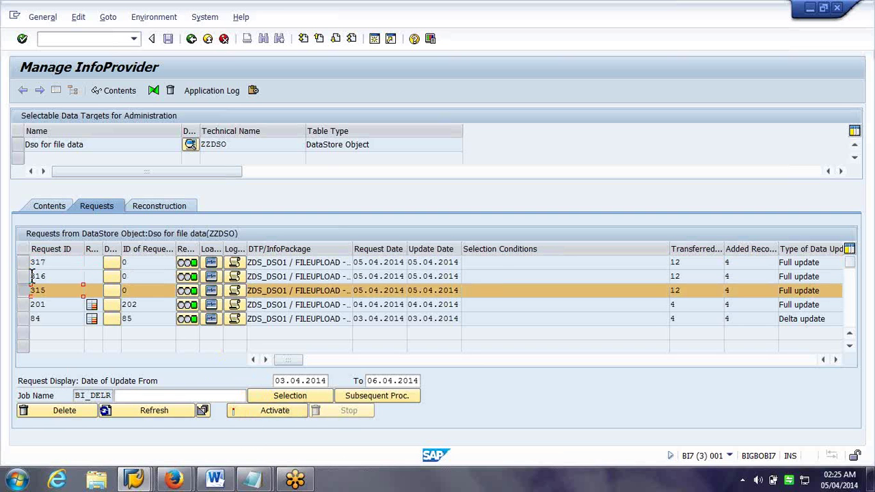
{"action": "left_click", "coordinate": [22, 276], "text": "ctrl"}
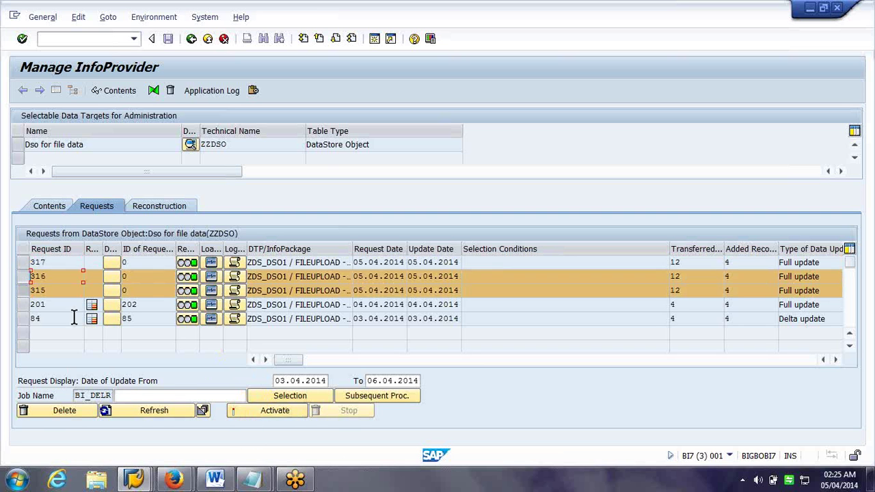
{"action": "left_click", "coordinate": [253, 414]}
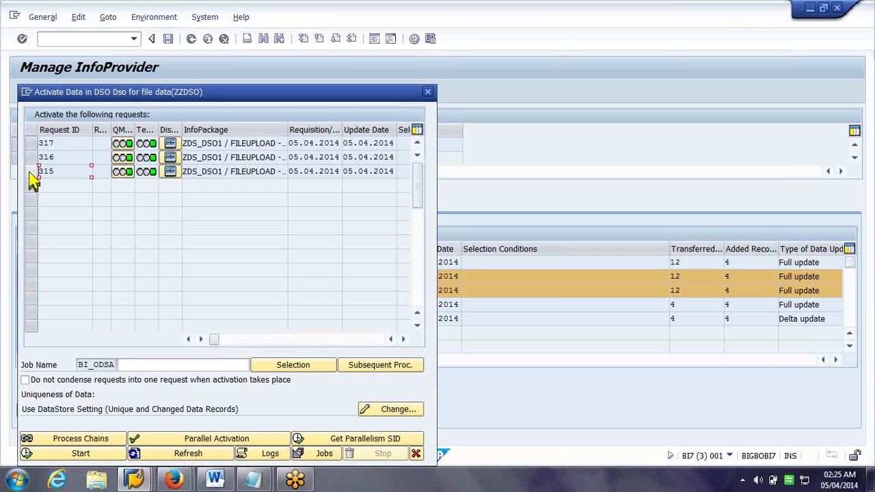
{"action": "left_click_drag", "start_coordinate": [120, 95], "coordinate": [399, 64]}
{"action": "left_click", "coordinate": [302, 114]}
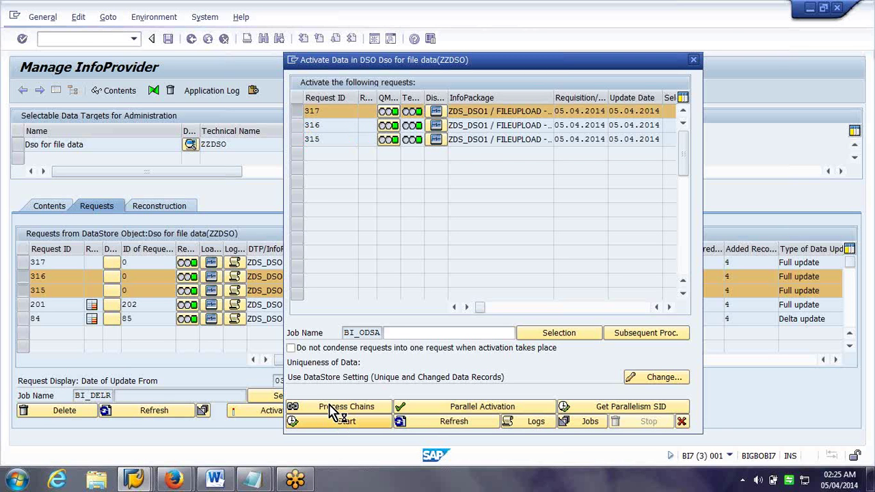
{"action": "left_click", "coordinate": [331, 408]}
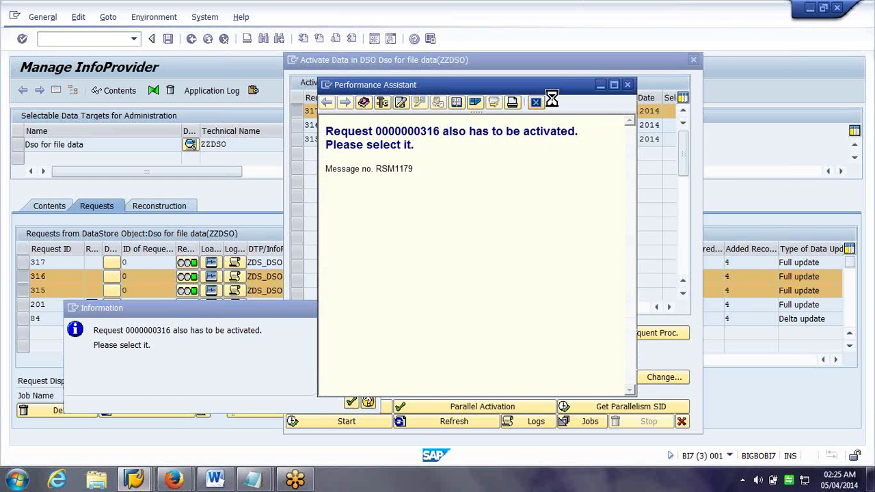
{"action": "left_click", "coordinate": [260, 351]}
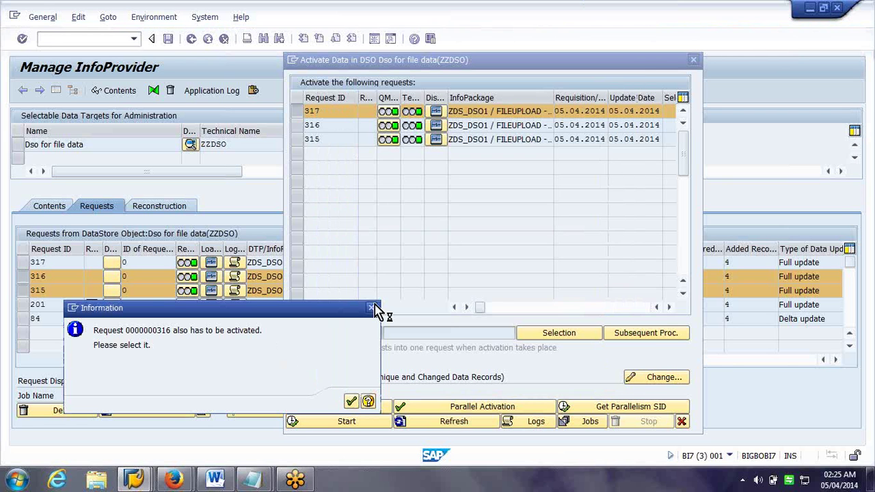
{"action": "left_click", "coordinate": [352, 402]}
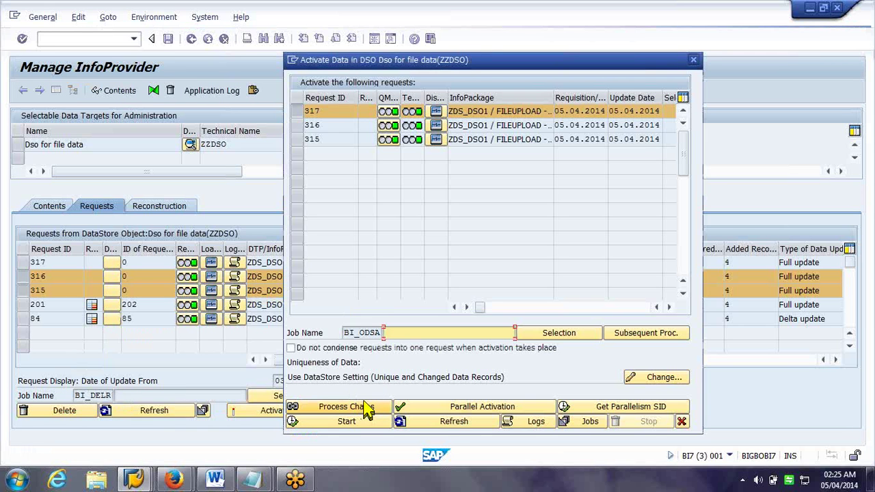
{"action": "left_click", "coordinate": [679, 423]}
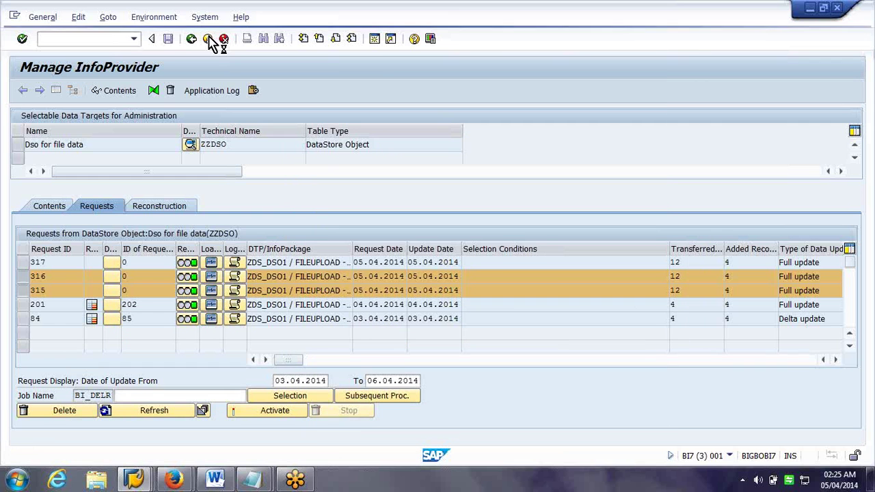
Return to the full-load data transfer process of ZZDSO, execute it again and display the request monitor.
{"action": "left_click", "coordinate": [208, 39]}
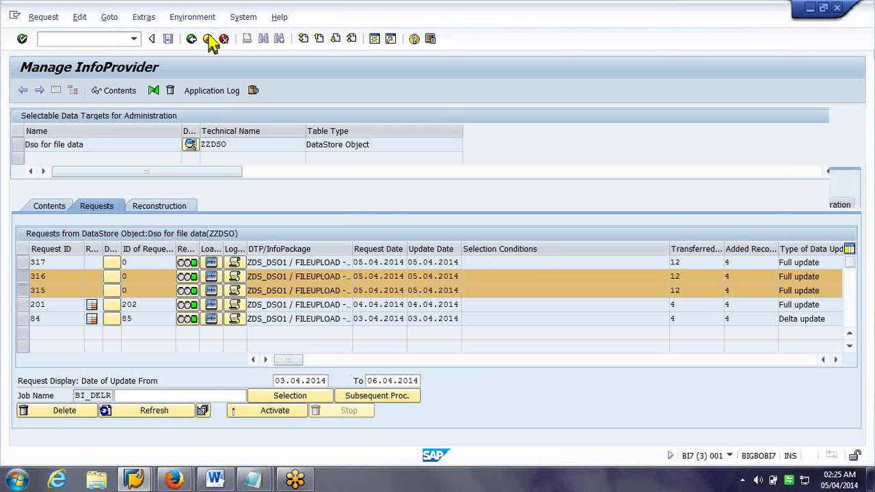
{"action": "left_click", "coordinate": [209, 38]}
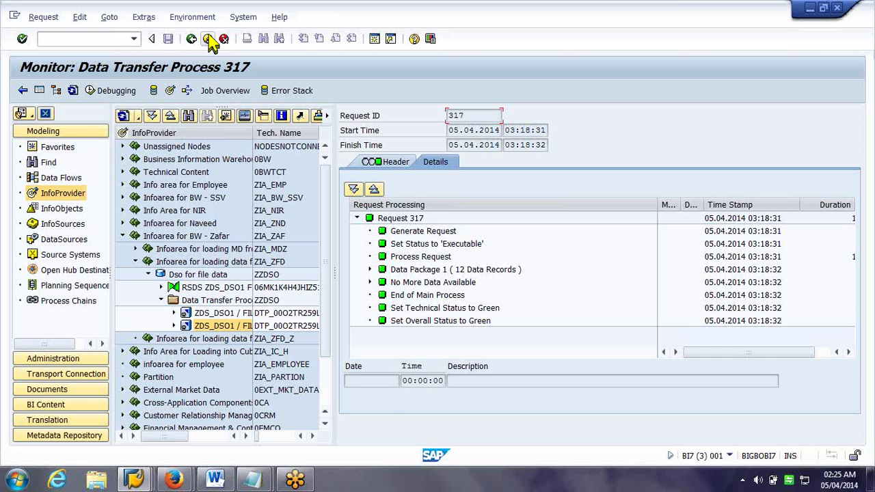
{"action": "left_click", "coordinate": [208, 39]}
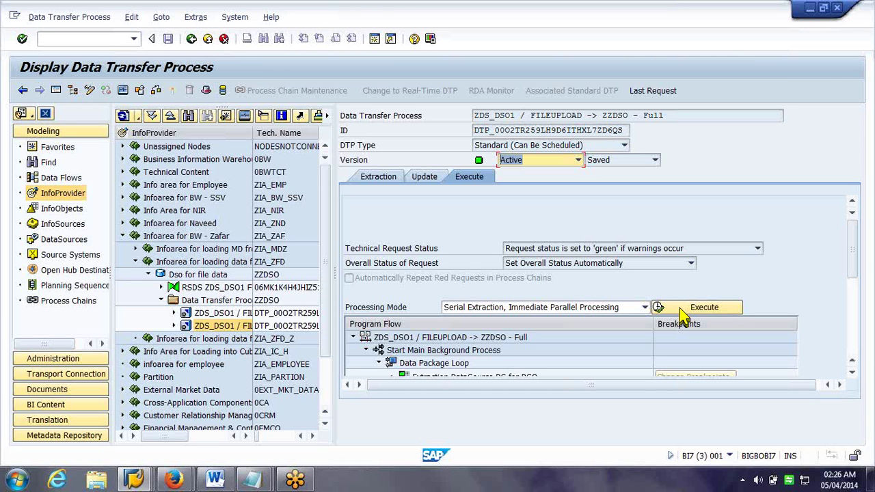
{"action": "left_click", "coordinate": [681, 309]}
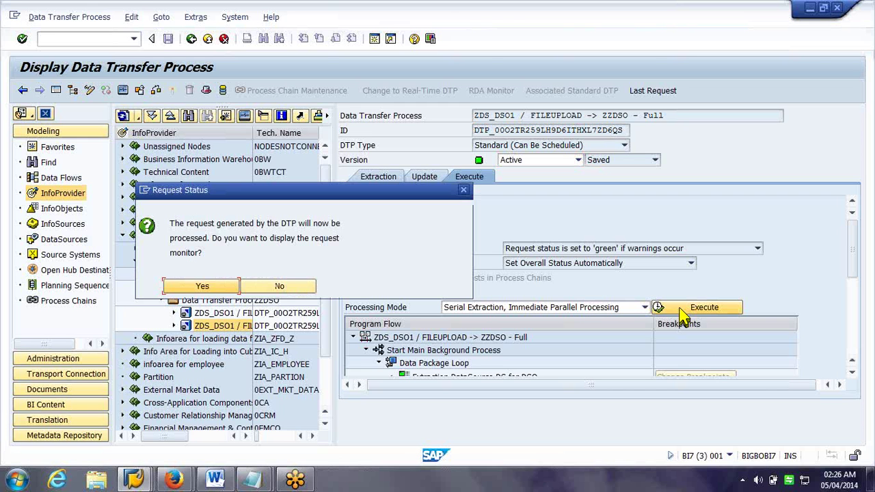
{"action": "left_click", "coordinate": [216, 287]}
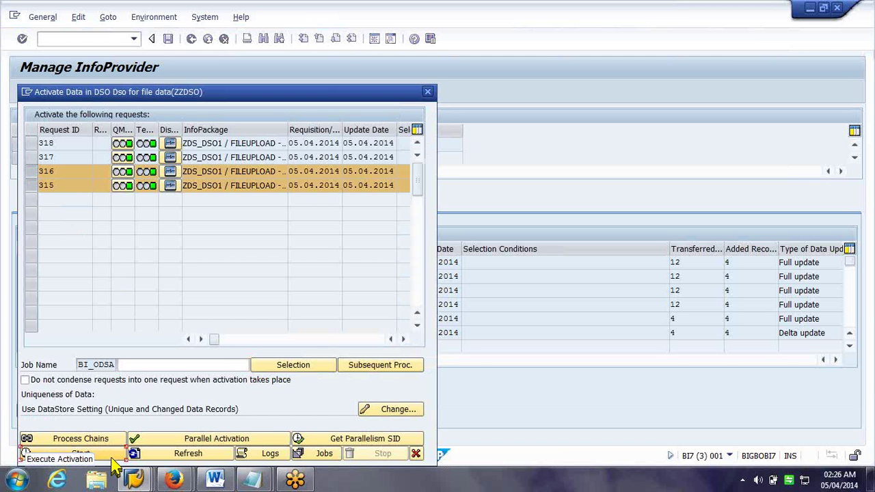
Start the activation of requests 315 and 316 in DataStore object ZZDSO.
{"action": "left_click", "coordinate": [111, 456]}
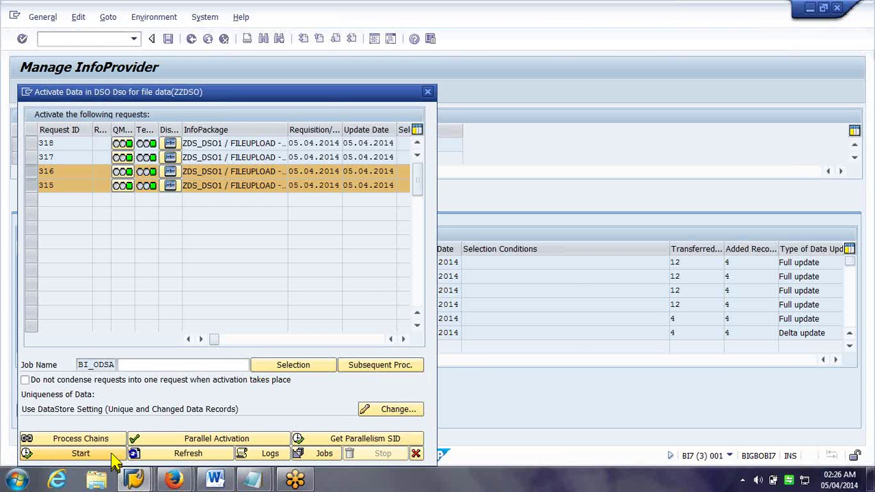
{"action": "left_click", "coordinate": [113, 454]}
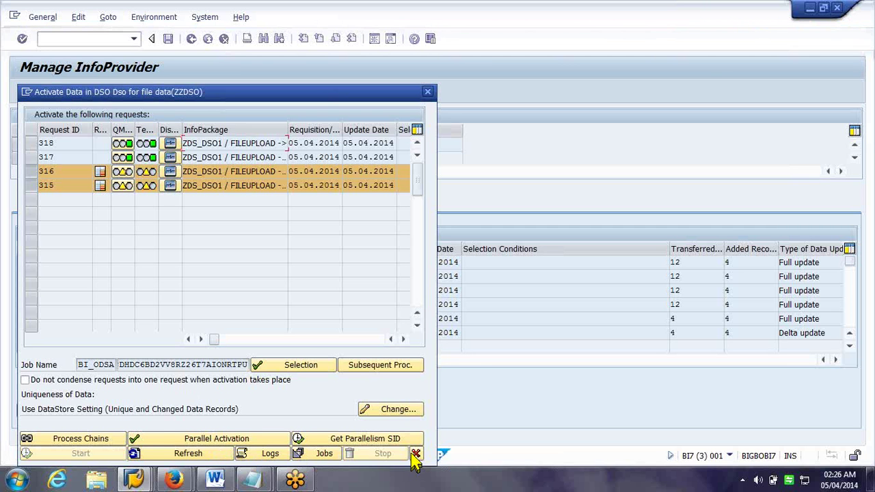
Refresh the request list of DataStore object ZZDSO, apply the status control table changes, and keep refreshing to follow the activation of 315 and 316.
{"action": "left_click", "coordinate": [155, 412]}
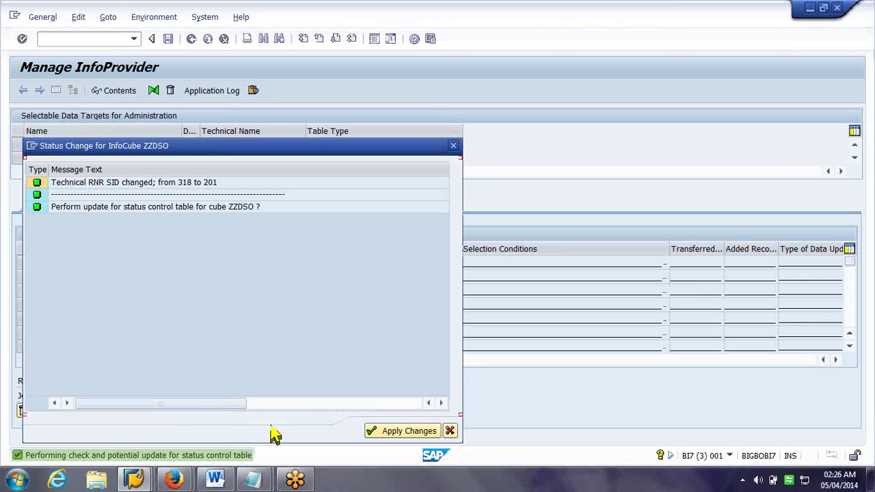
{"action": "left_click", "coordinate": [400, 432]}
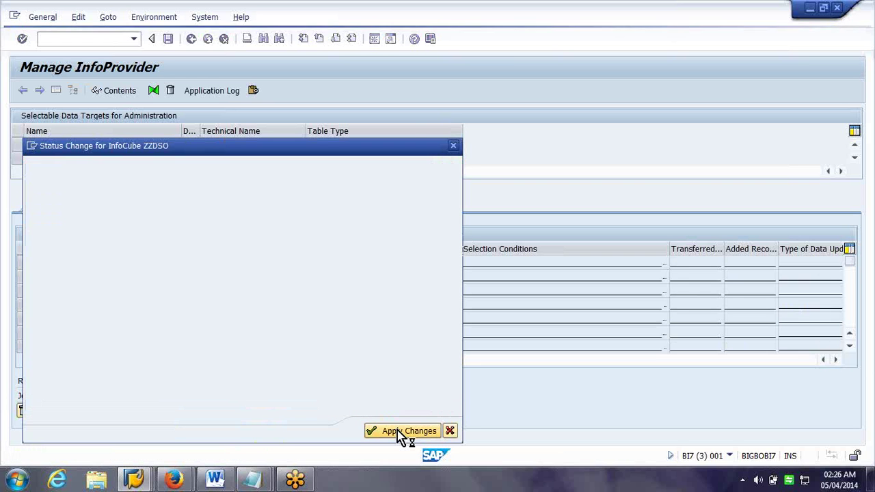
{"action": "left_click", "coordinate": [171, 417]}
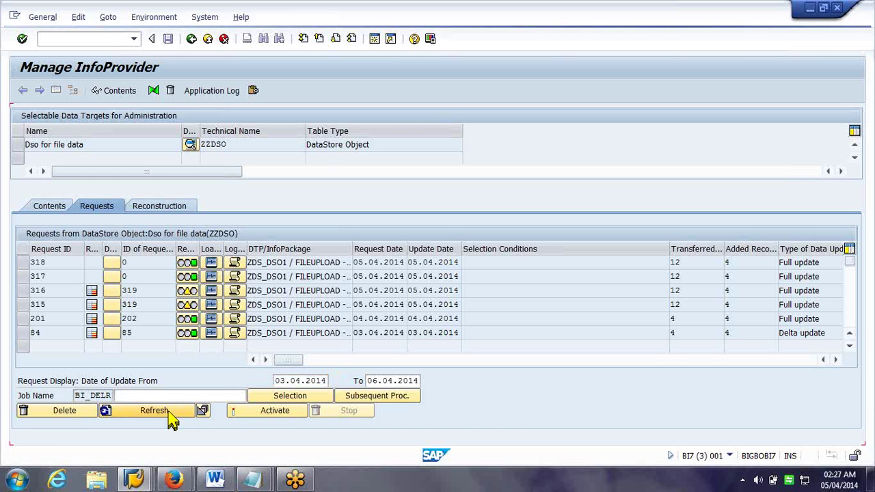
{"action": "left_click", "coordinate": [171, 417]}
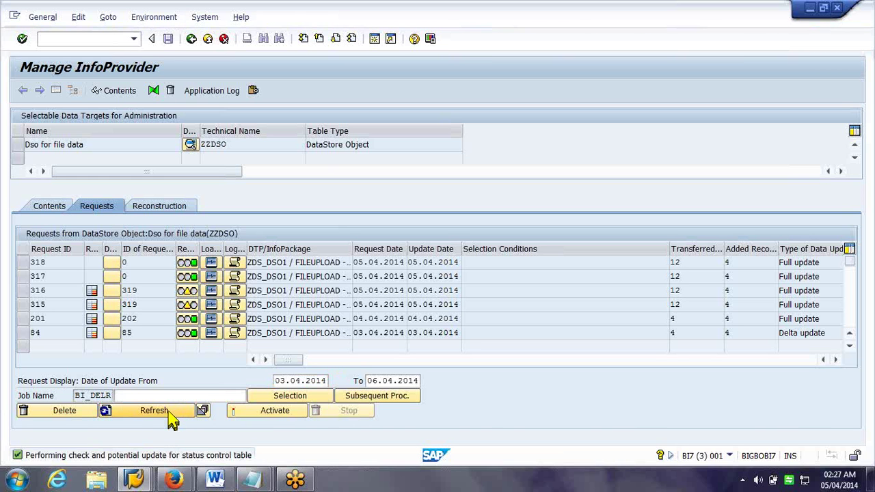
{"action": "left_click", "coordinate": [174, 417]}
{"action": "left_click", "coordinate": [175, 415]}
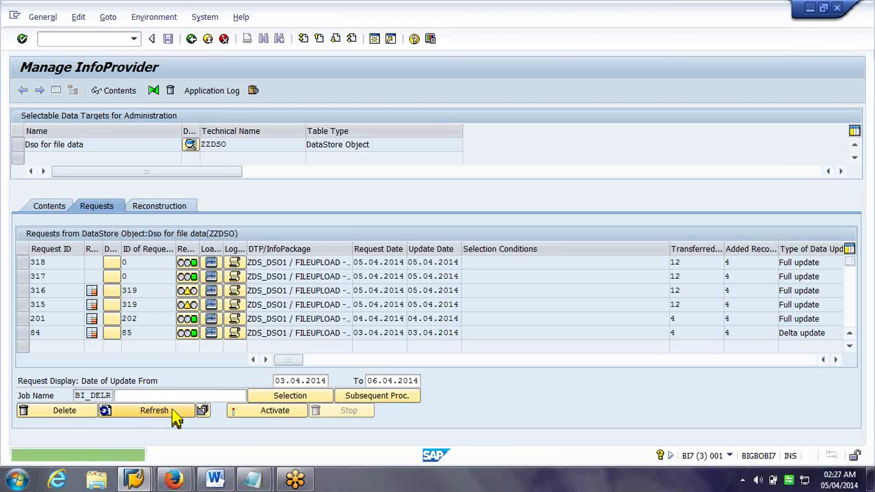
{"action": "left_click", "coordinate": [175, 416]}
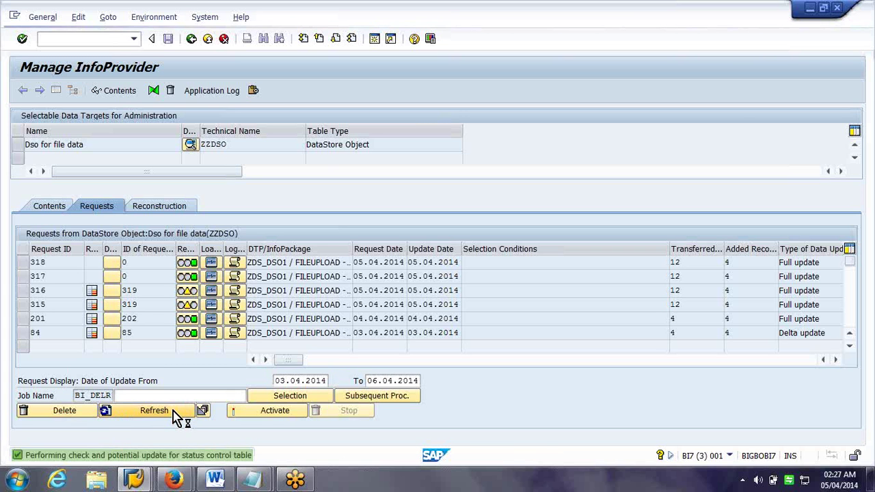
{"action": "left_click", "coordinate": [175, 416]}
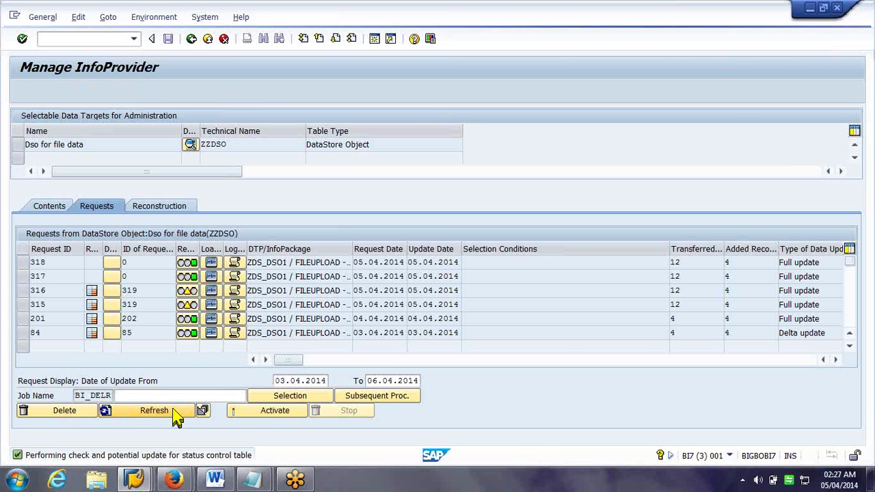
{"action": "left_click", "coordinate": [175, 415]}
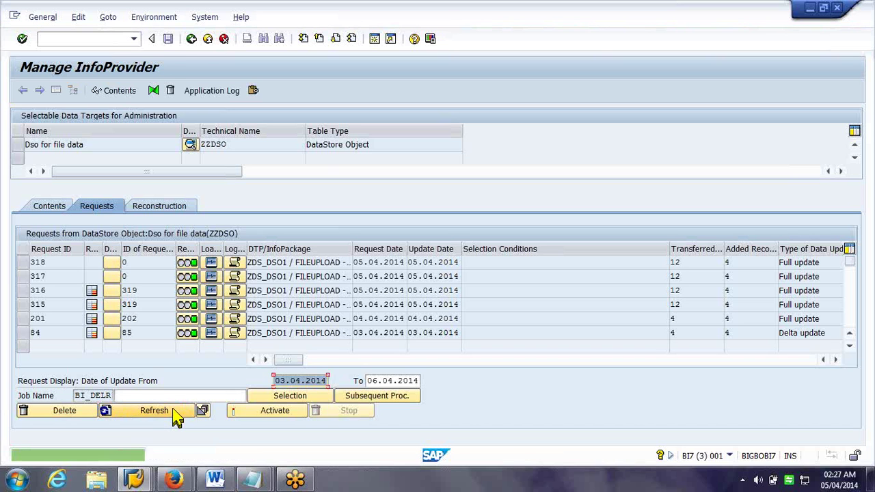
{"action": "left_click", "coordinate": [175, 416]}
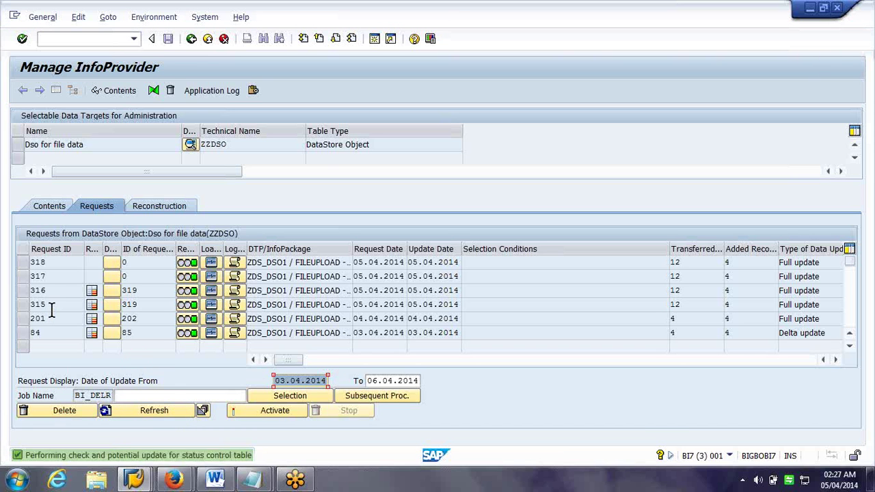
Widen the column for the request ID generated upon activation and copy the PSA request number generated for request 316.
{"action": "left_click", "coordinate": [32, 291]}
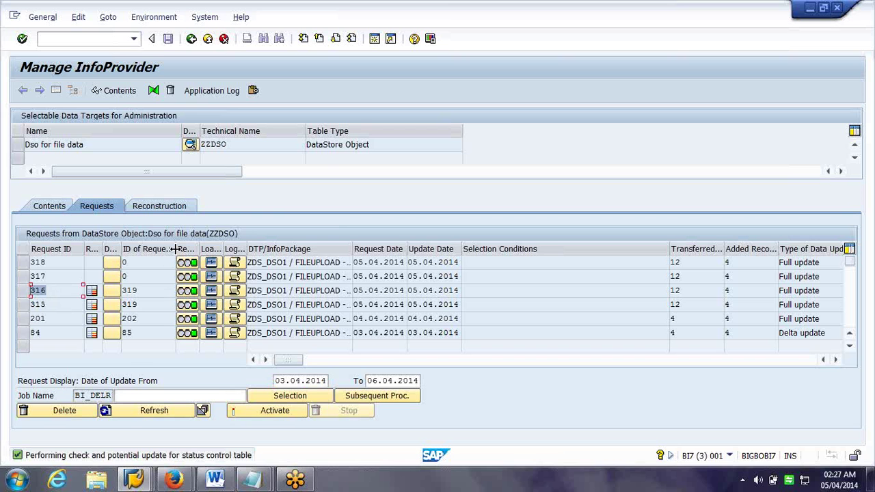
{"action": "left_click_drag", "start_coordinate": [175, 249], "coordinate": [264, 255]}
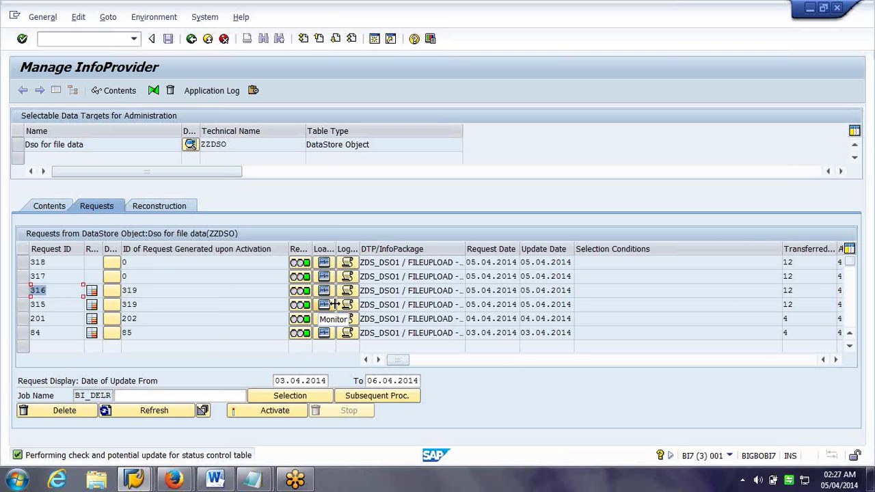
{"action": "left_click_drag", "start_coordinate": [422, 356], "coordinate": [724, 354]}
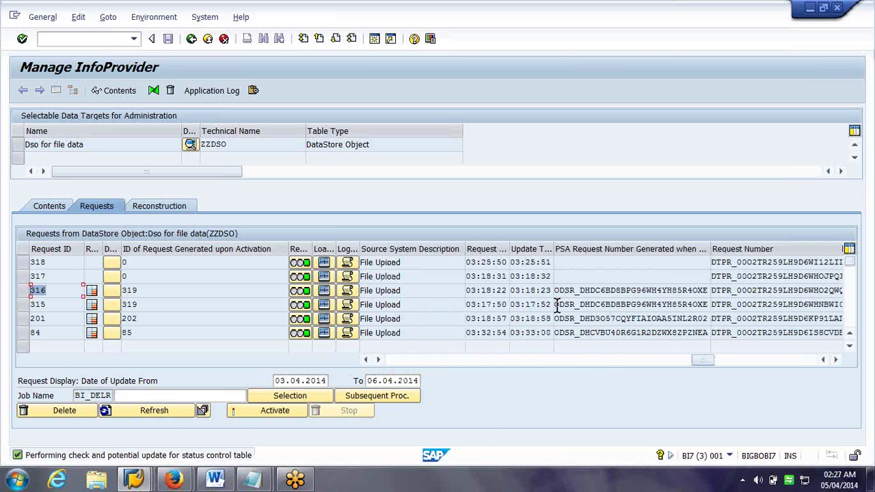
{"action": "left_click_drag", "start_coordinate": [554, 304], "coordinate": [721, 301]}
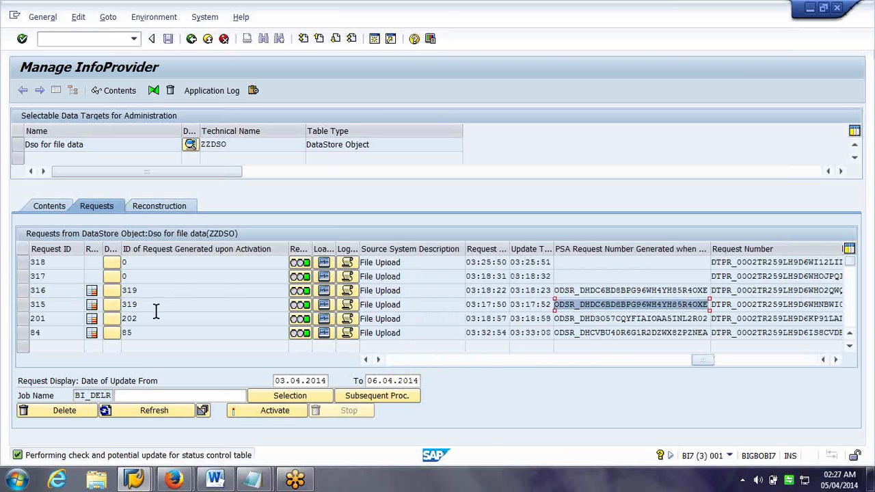
{"action": "left_click", "coordinate": [556, 291]}
{"action": "left_click_drag", "start_coordinate": [576, 289], "coordinate": [545, 311]}
{"action": "key", "text": "ctrl+c"}
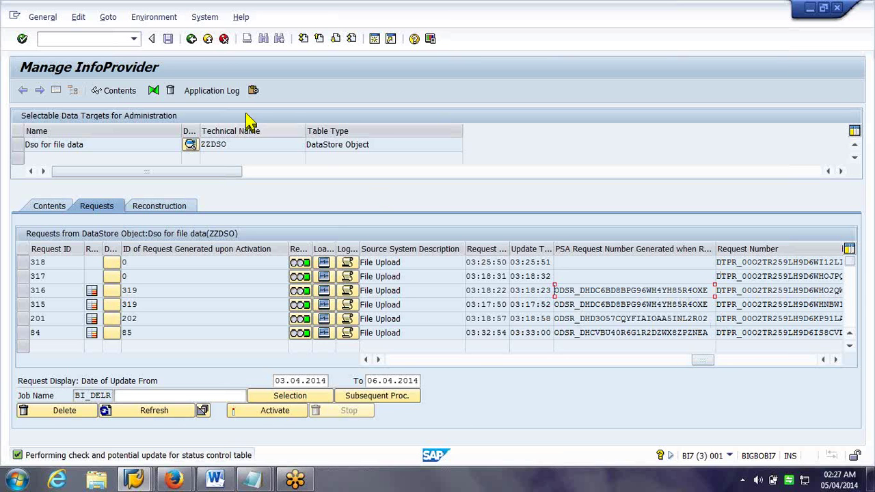
Display InfoObject 0REQUID through transaction RSD5 in a new session and look up the copied request number in table /BI0/SREQUID.
{"action": "left_click", "coordinate": [108, 42]}
{"action": "type", "text": "/orsd5"}
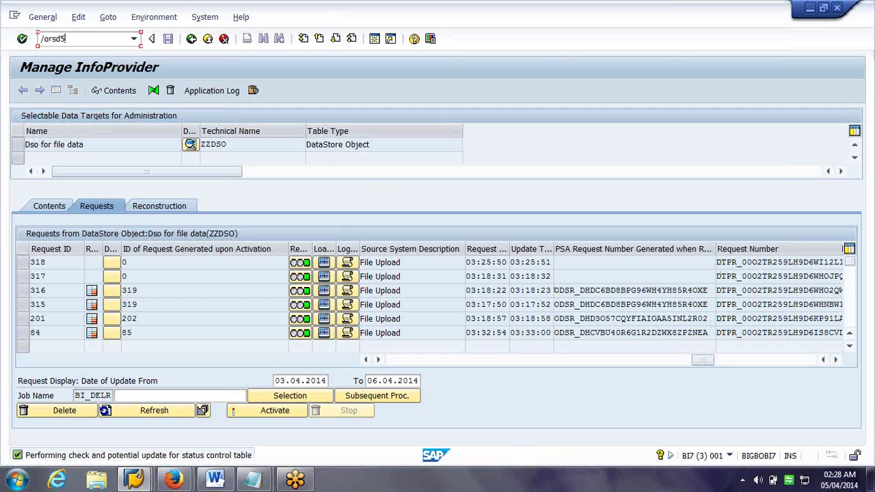
{"action": "key", "text": "Return"}
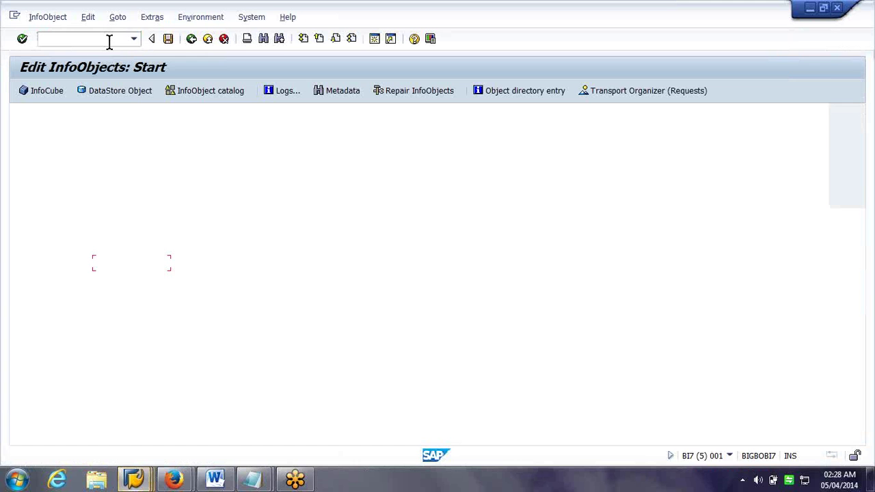
{"action": "type", "text": "0requid"}
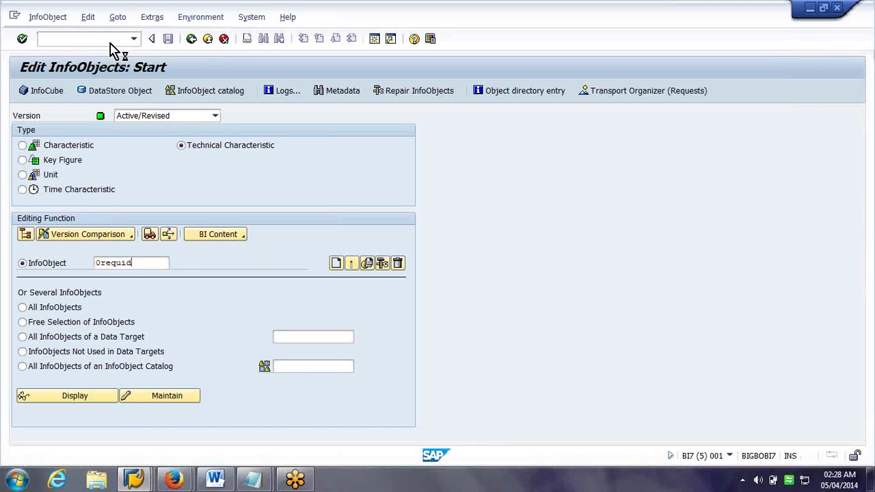
{"action": "left_click", "coordinate": [81, 401]}
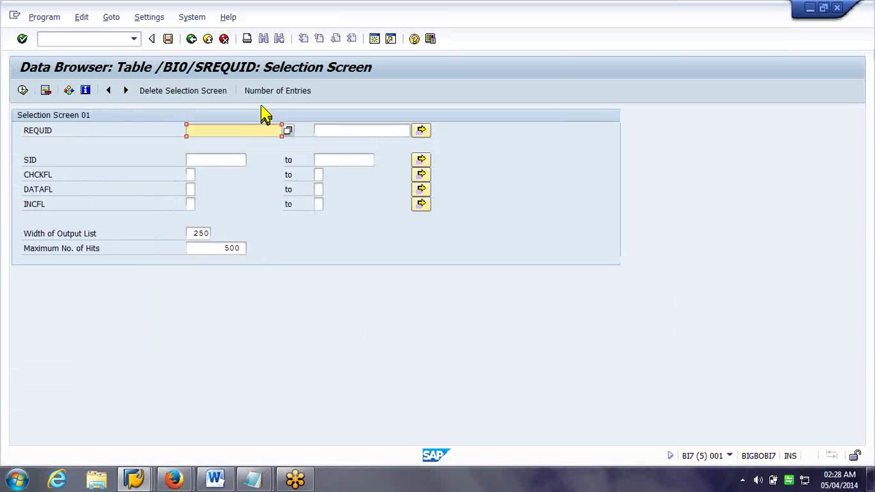
{"action": "key", "text": "ctrl+v"}
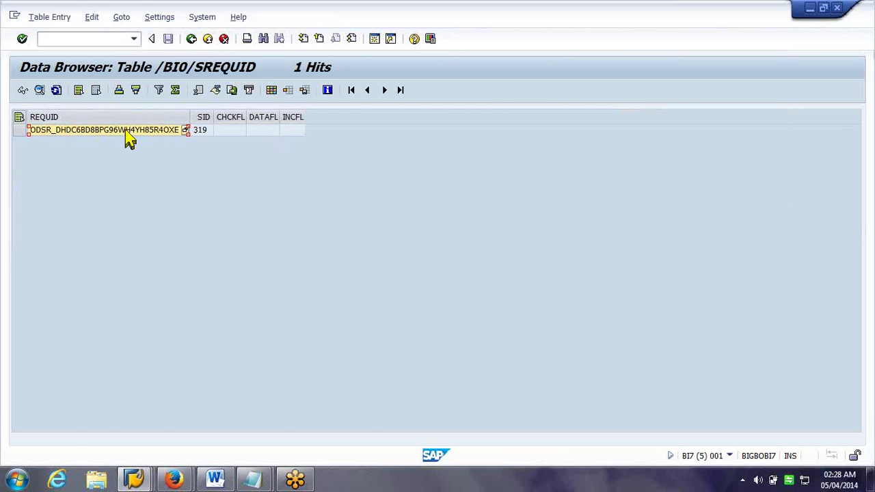
{"action": "double_click", "coordinate": [129, 139]}
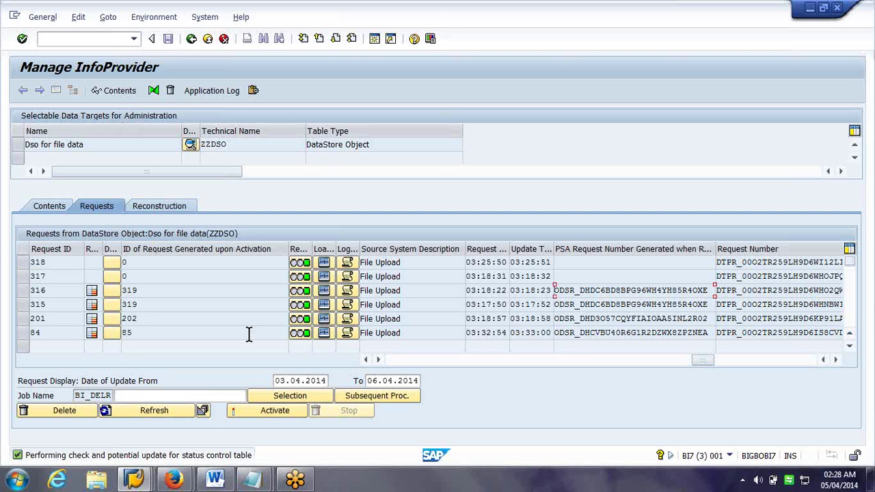
Activate requests 317 and 318 of ZZDSO together without condensing them into one request, refresh the activation status, and close the dialog.
{"action": "left_click", "coordinate": [246, 416]}
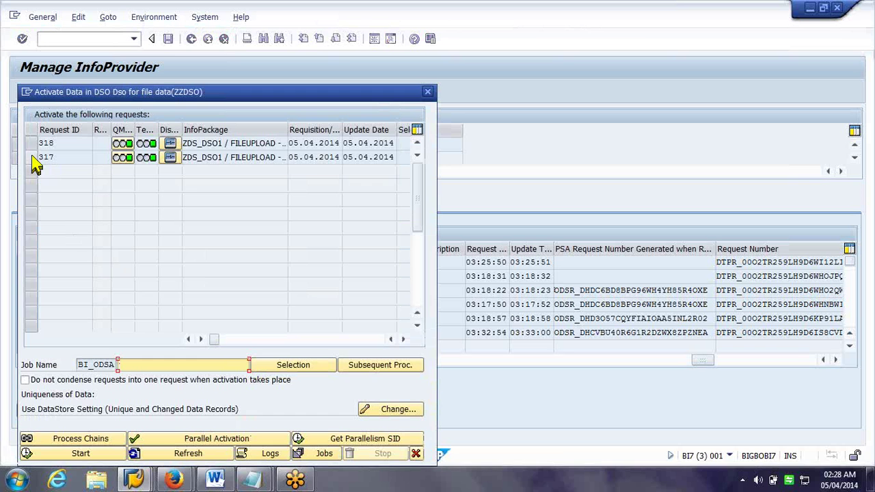
{"action": "left_click", "coordinate": [32, 157]}
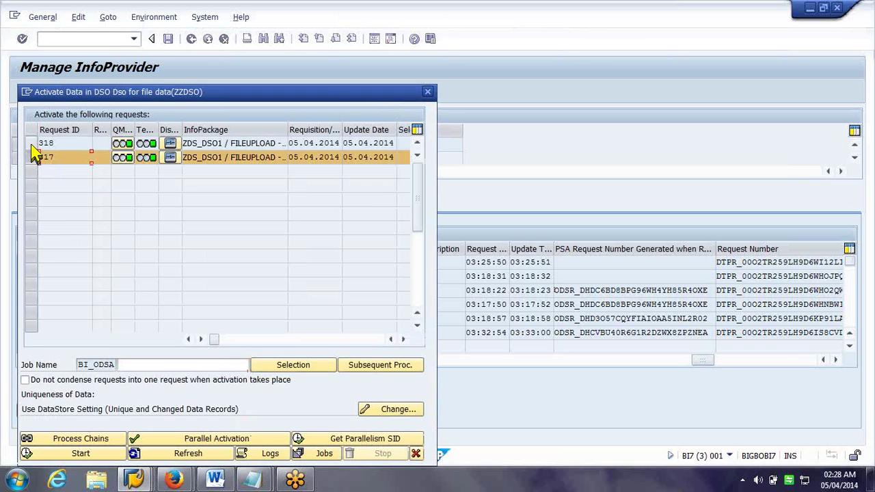
{"action": "left_click", "coordinate": [31, 143], "text": "ctrl"}
{"action": "left_click_drag", "start_coordinate": [138, 92], "coordinate": [294, 66]}
{"action": "left_click", "coordinate": [180, 353]}
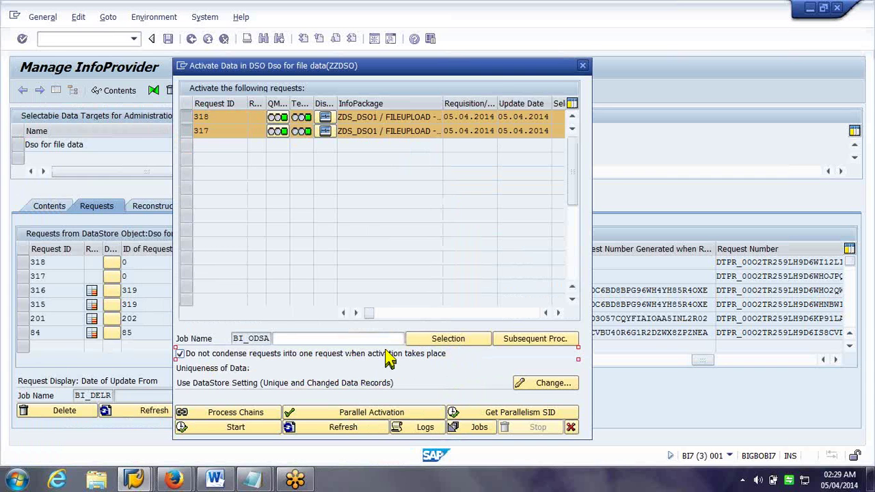
{"action": "left_click", "coordinate": [235, 430]}
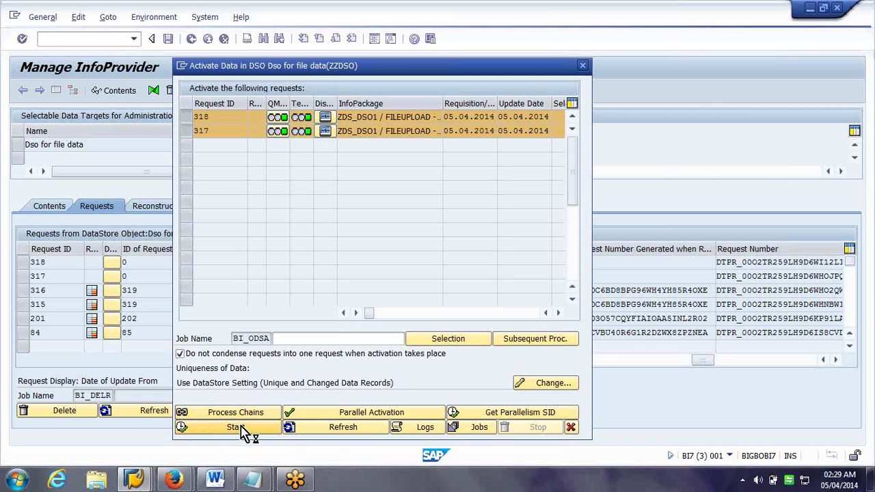
{"action": "left_click", "coordinate": [299, 428]}
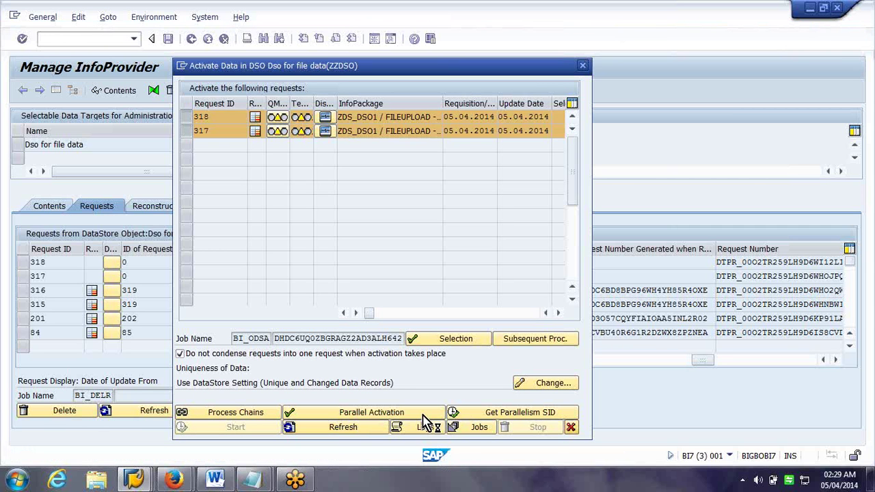
{"action": "key", "text": "Escape"}
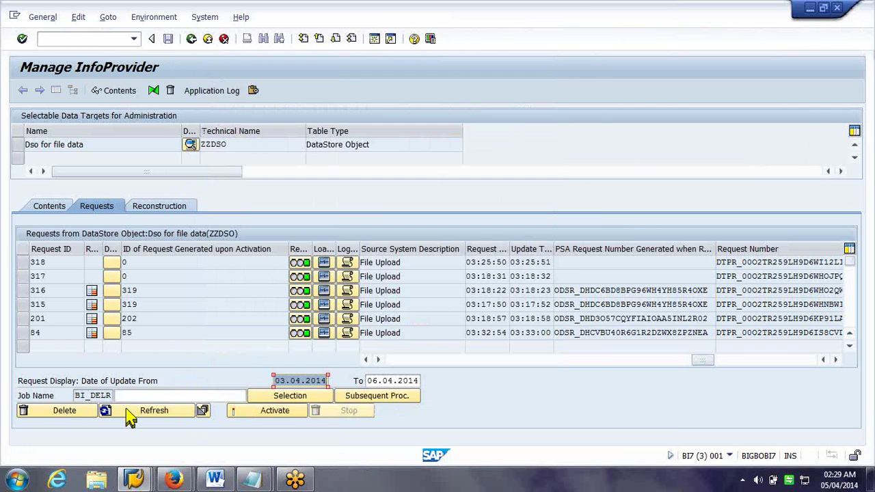
Refresh the ZZDSO request list, apply the status control table changes, and select requests 317 and 318.
{"action": "left_click", "coordinate": [130, 417]}
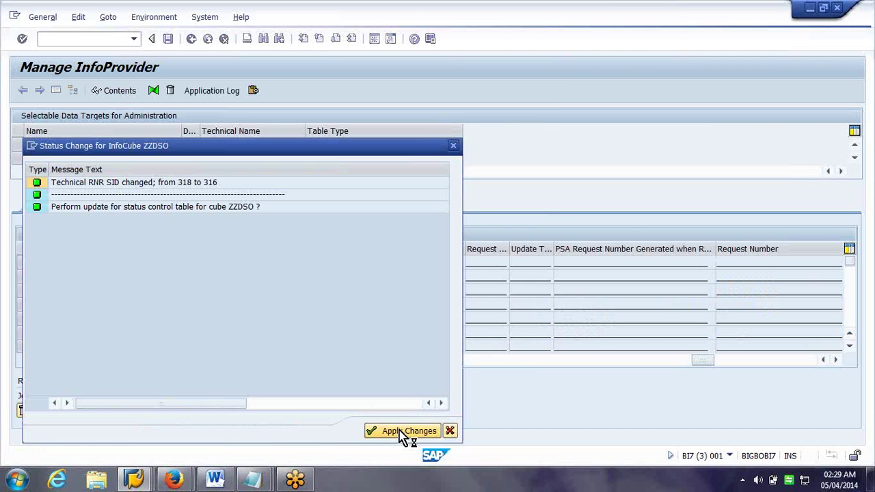
{"action": "left_click", "coordinate": [403, 432]}
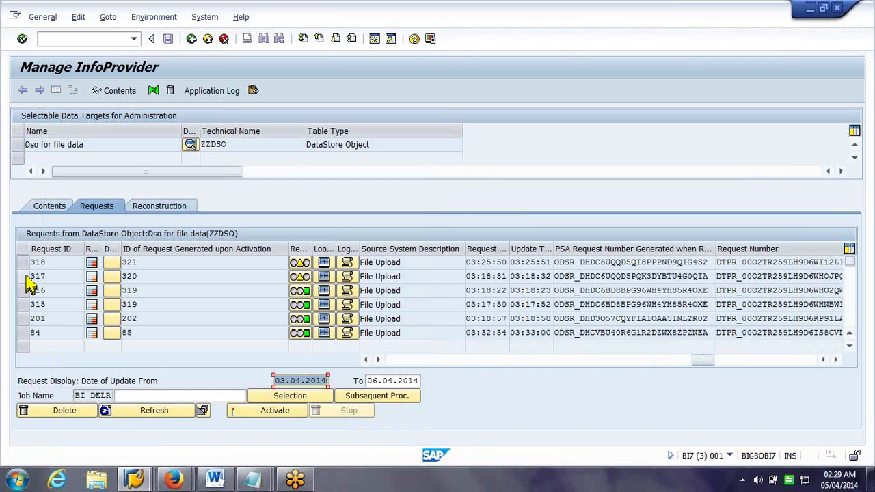
{"action": "left_click", "coordinate": [25, 277]}
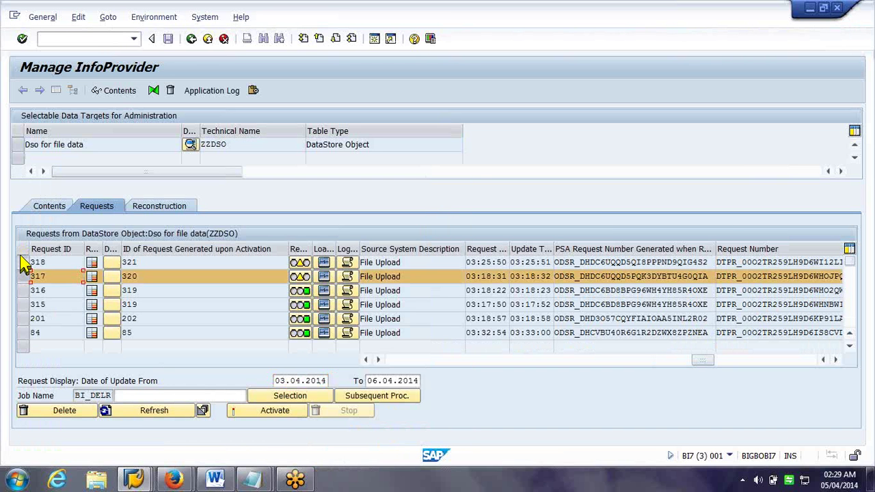
{"action": "left_click", "coordinate": [25, 263], "text": "ctrl"}
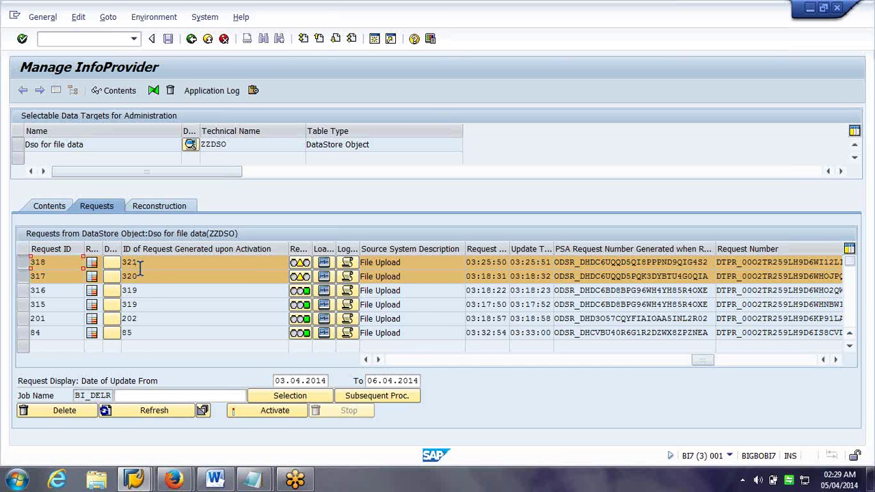
Switch to the Notepad notes and duplicate the psa/dso request table for 01/04 to 03/04 below the original.
{"action": "left_click", "coordinate": [258, 481]}
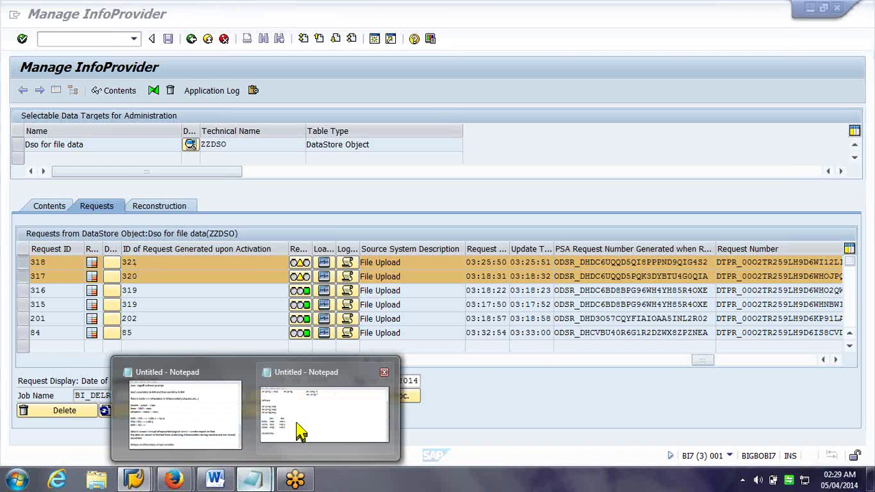
{"action": "mouse_move", "coordinate": [301, 431]}
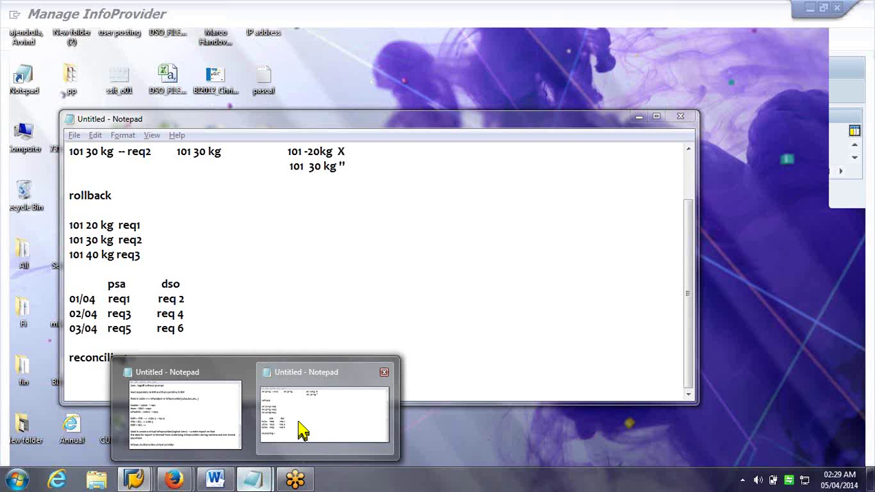
{"action": "left_click", "coordinate": [301, 430]}
{"action": "left_click_drag", "start_coordinate": [221, 273], "coordinate": [93, 221]}
{"action": "key", "text": "ctrl+c"}
{"action": "left_click", "coordinate": [136, 287]}
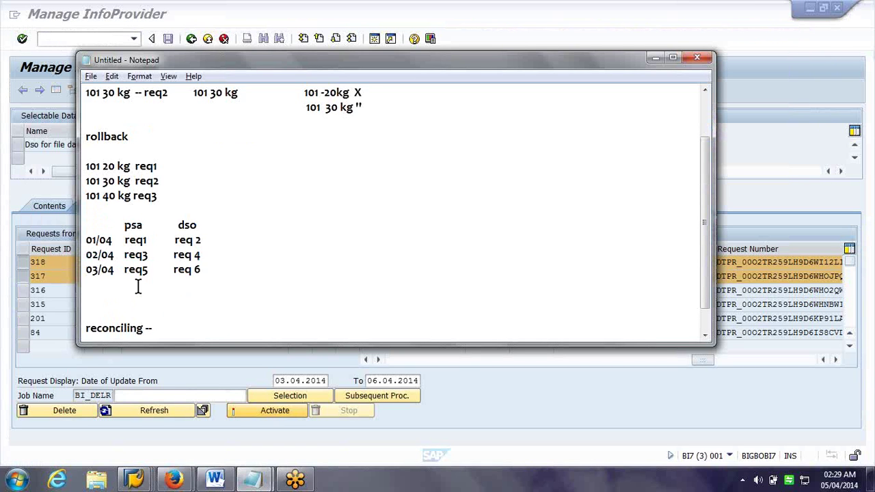
{"action": "key", "text": "ctrl+z"}
{"action": "key", "text": "ctrl+v"}
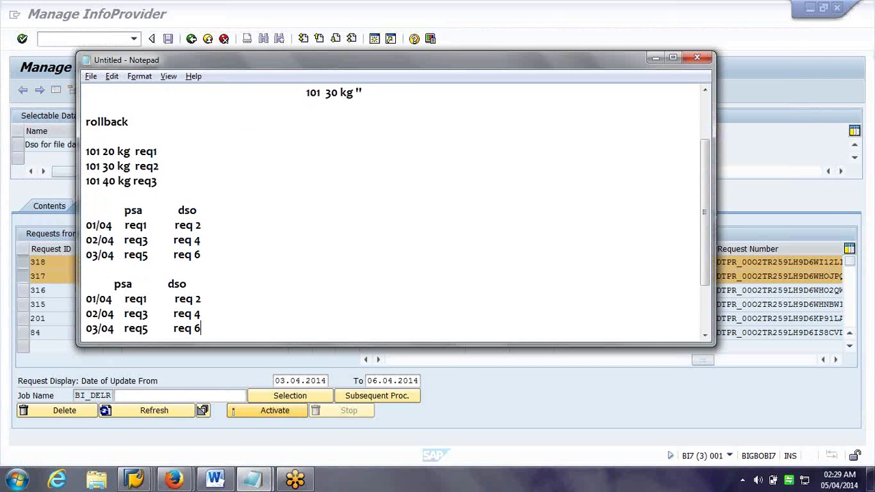
{"action": "key", "text": "Return"}
{"action": "key", "text": "BackSpace"}
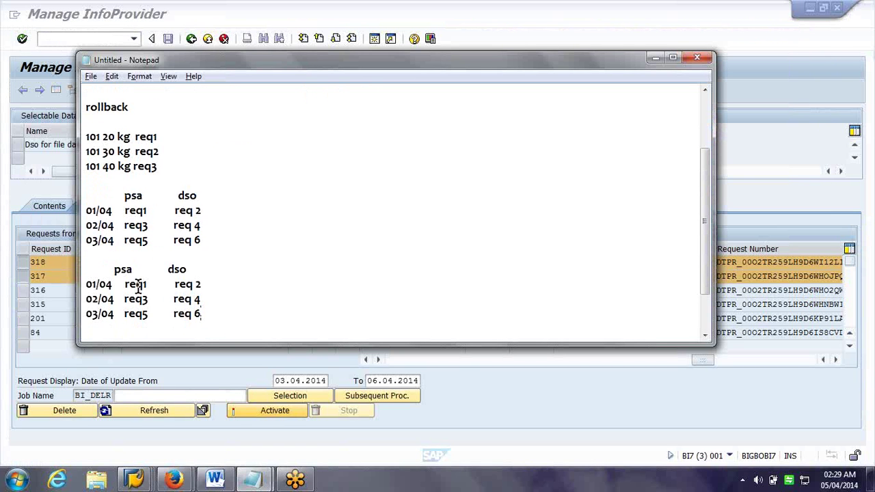
In the duplicated table, remove the dso request numbers for 02/04 and 03/04 and change the 03/04 psa request to req4.
{"action": "key", "text": "BackSpace"}
{"action": "key", "text": "Up"}
{"action": "key", "text": "Delete"}
{"action": "key", "text": "Down"}
{"action": "key", "text": "Left"}
{"action": "key", "text": "Left"}
{"action": "key", "text": "Left"}
{"action": "key", "text": "Left"}
{"action": "key", "text": "Left"}
{"action": "key", "text": "Left"}
{"action": "key", "text": "Left"}
{"action": "key", "text": "Left"}
{"action": "key", "text": "Left"}
{"action": "key", "text": "Left"}
{"action": "key", "text": "BackSpace"}
{"action": "type", "text": "4"}
Enter 5 as the dso request number for both 02/04 and 03/04 in the duplicated table.
{"action": "key", "text": "Up"}
{"action": "key", "text": "Right"}
{"action": "key", "text": "Right"}
{"action": "key", "text": "Right"}
{"action": "key", "text": "Right"}
{"action": "key", "text": "Right"}
{"action": "type", "text": "5"}
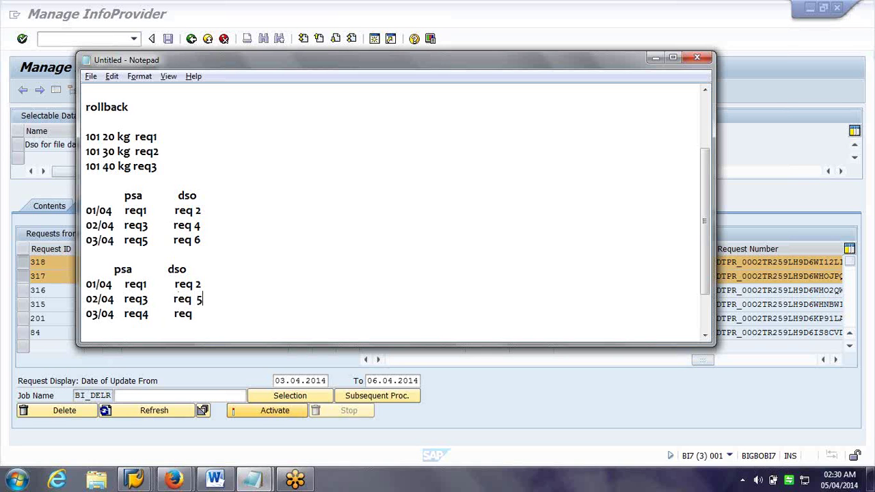
{"action": "key", "text": "Down"}
{"action": "type", "text": "5"}
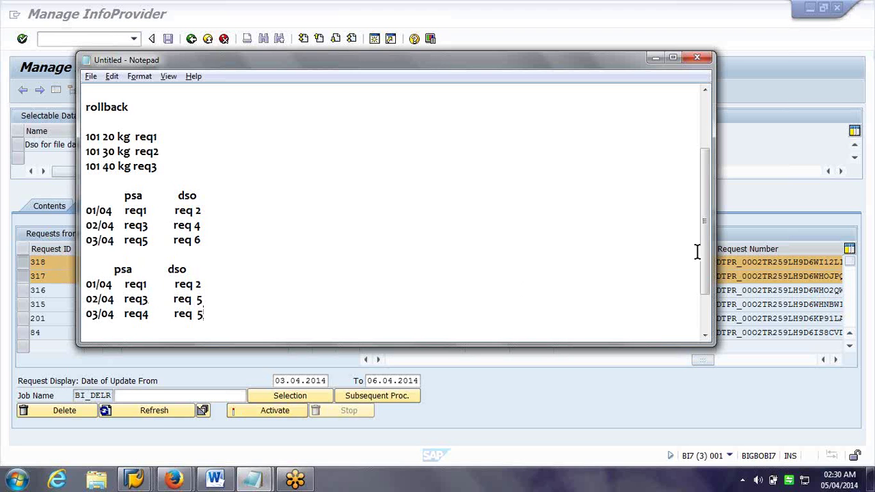
Highlight the 02/04 and 03/04 rows of the duplicated table and move the notes aside to uncover the request list.
{"action": "left_click_drag", "start_coordinate": [706, 262], "coordinate": [706, 279]}
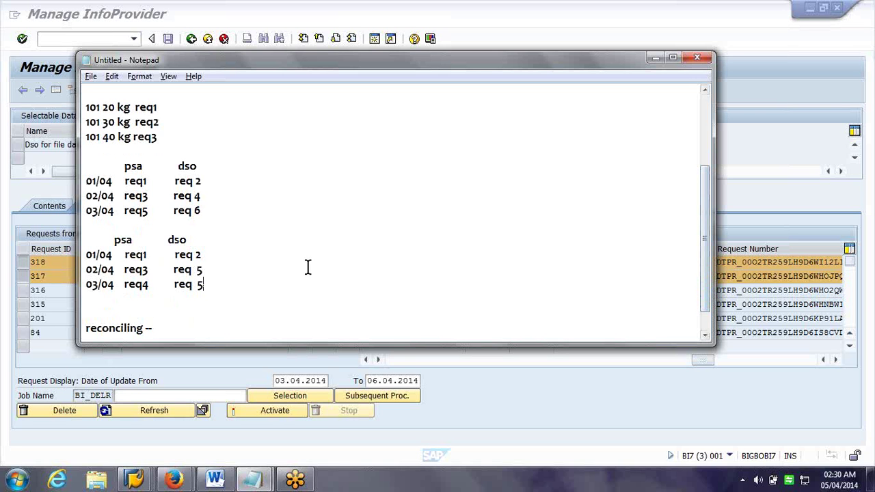
{"action": "left_click_drag", "start_coordinate": [87, 284], "coordinate": [211, 281]}
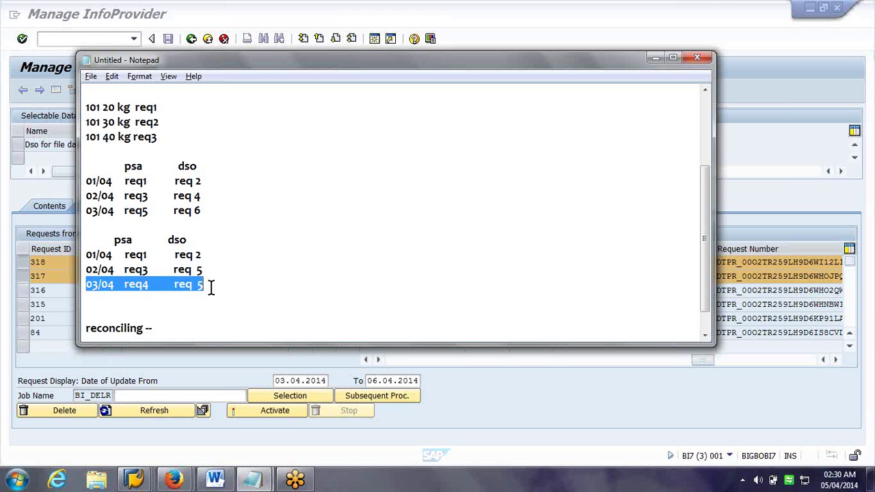
{"action": "left_click_drag", "start_coordinate": [210, 287], "coordinate": [83, 270]}
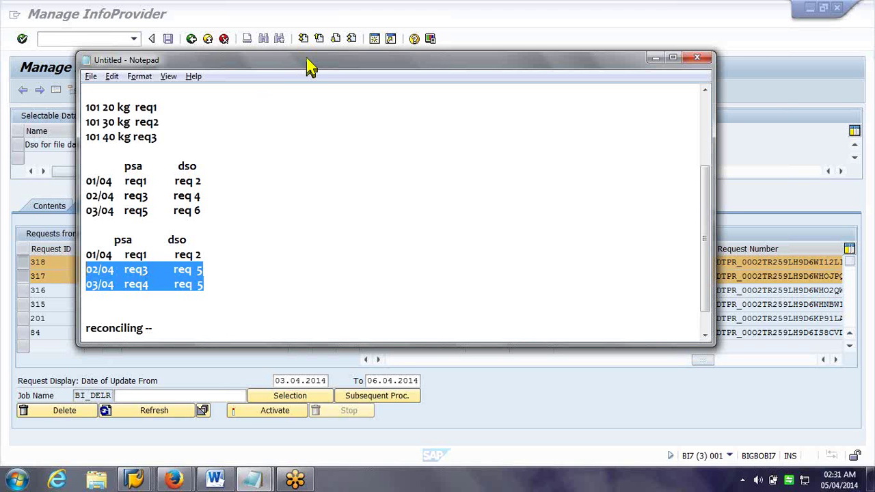
{"action": "left_click_drag", "start_coordinate": [307, 66], "coordinate": [426, 71]}
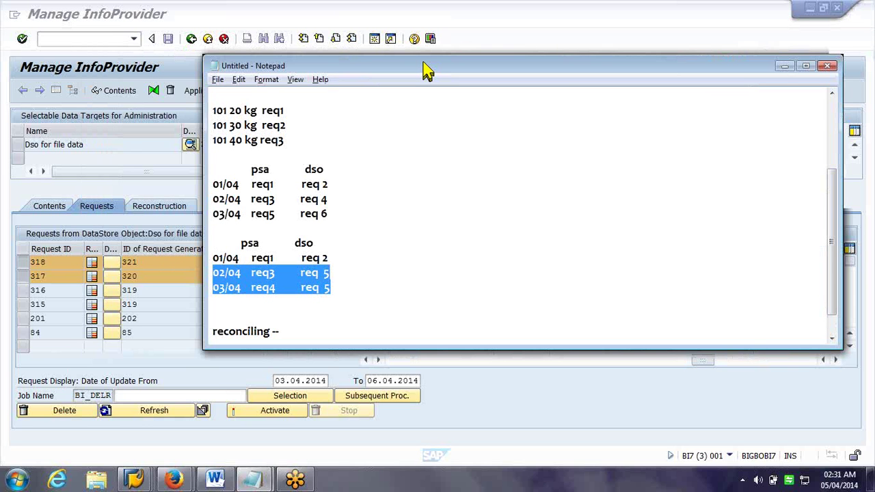
Refresh the ZZDSO request list, select request 318, and compare the activation request IDs with the Notepad tables.
{"action": "left_click", "coordinate": [155, 404]}
{"action": "left_click", "coordinate": [154, 410]}
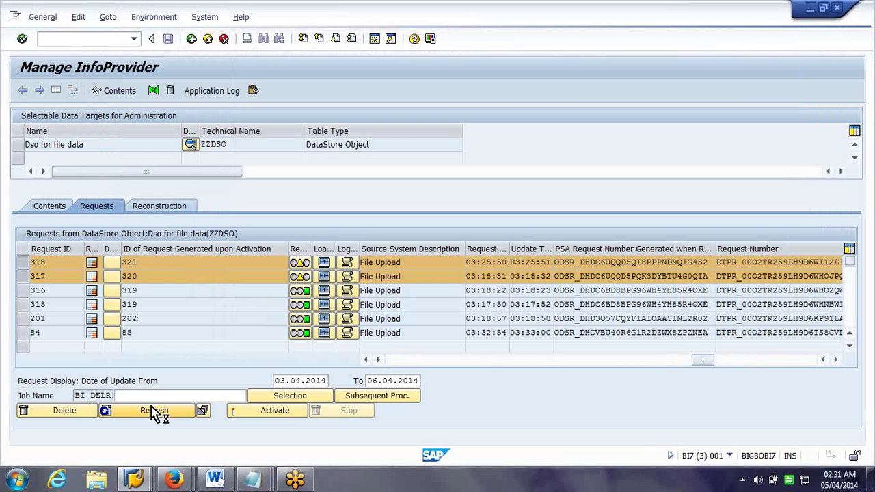
{"action": "left_click", "coordinate": [22, 264]}
{"action": "left_click", "coordinate": [280, 411]}
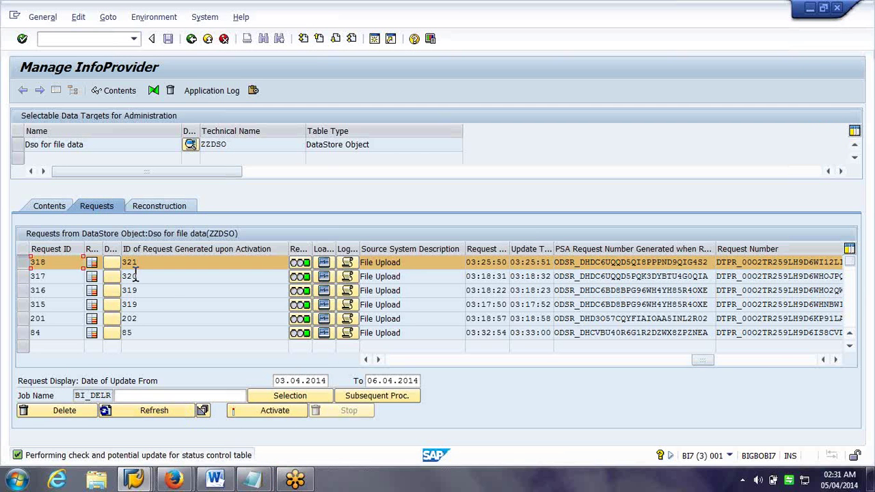
{"action": "left_click", "coordinate": [254, 480]}
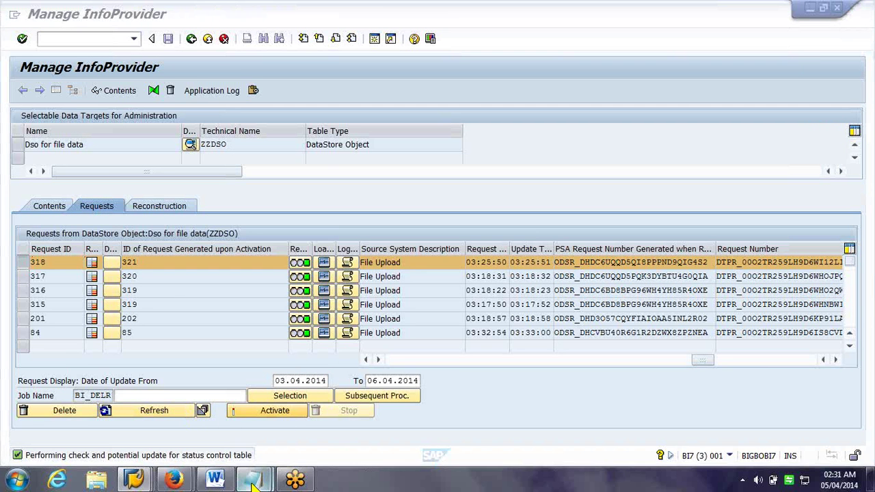
{"action": "left_click", "coordinate": [303, 410]}
{"action": "left_click", "coordinate": [195, 233]}
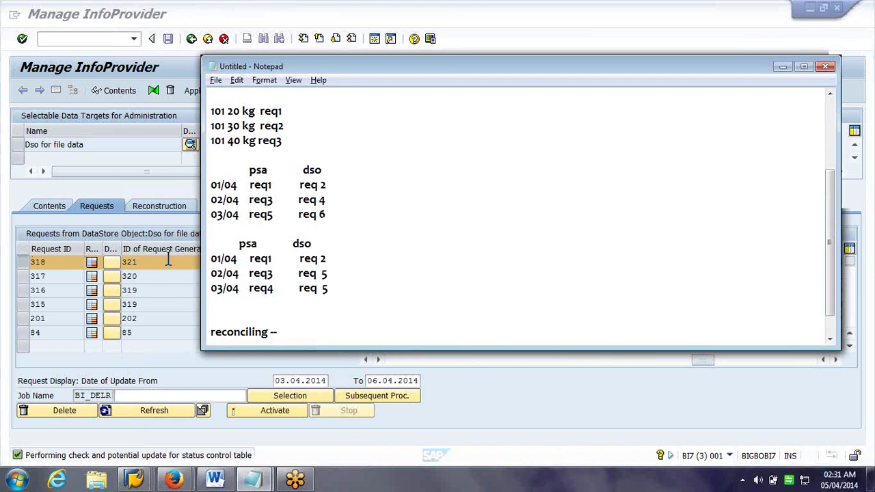
{"action": "left_click", "coordinate": [163, 279]}
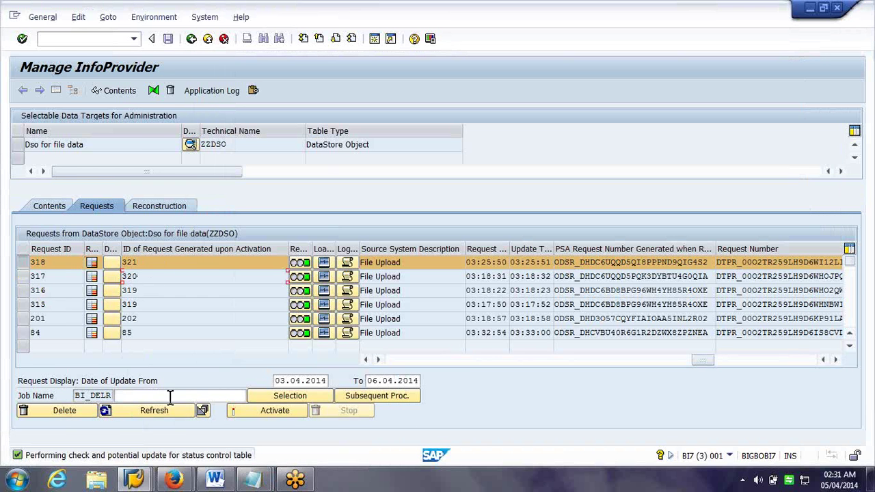
Delete request 318 from ZZDSO and refresh the request list.
{"action": "left_click", "coordinate": [62, 417]}
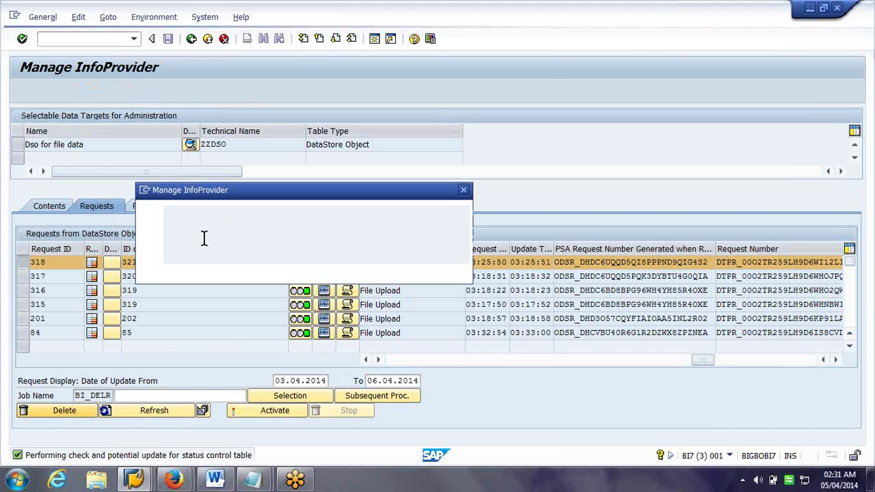
{"action": "left_click", "coordinate": [200, 271]}
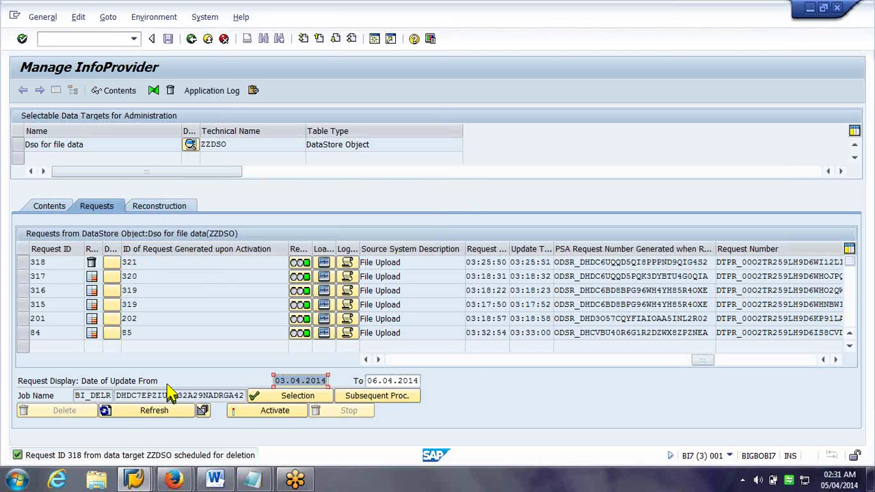
{"action": "left_click", "coordinate": [160, 415]}
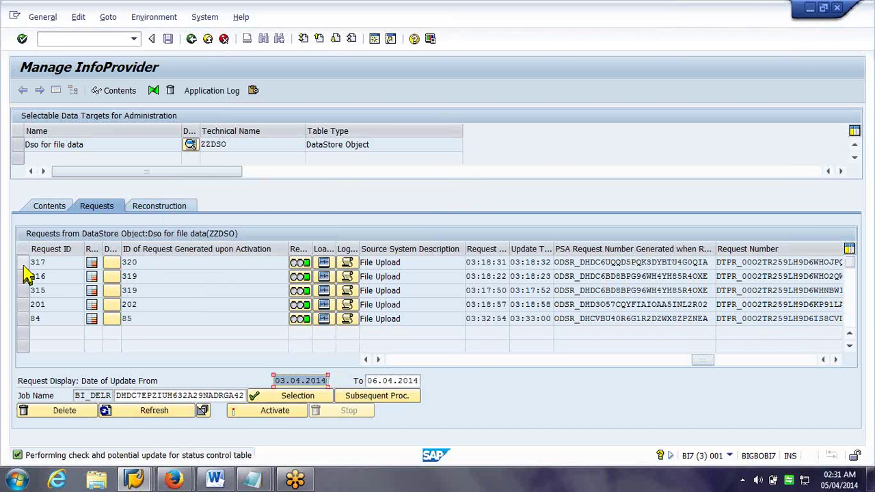
Delete request 317 from ZZDSO and refresh the request list.
{"action": "left_click", "coordinate": [24, 264]}
{"action": "left_click", "coordinate": [81, 409]}
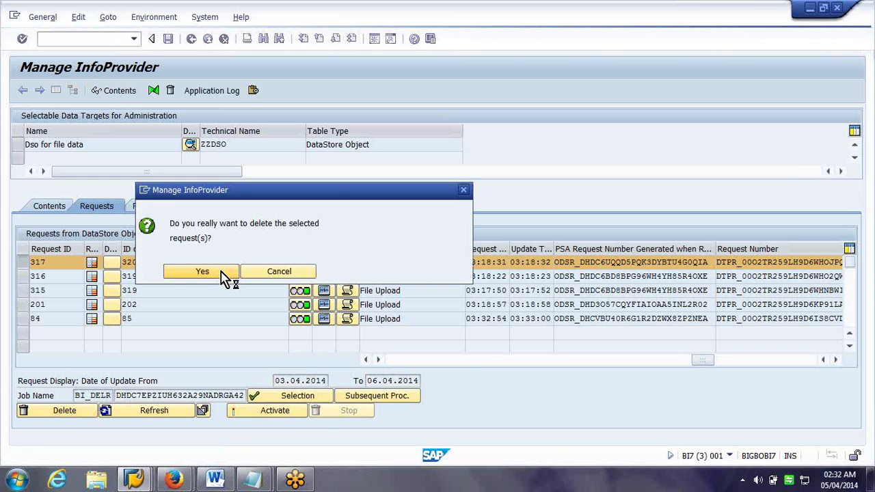
{"action": "left_click", "coordinate": [224, 273]}
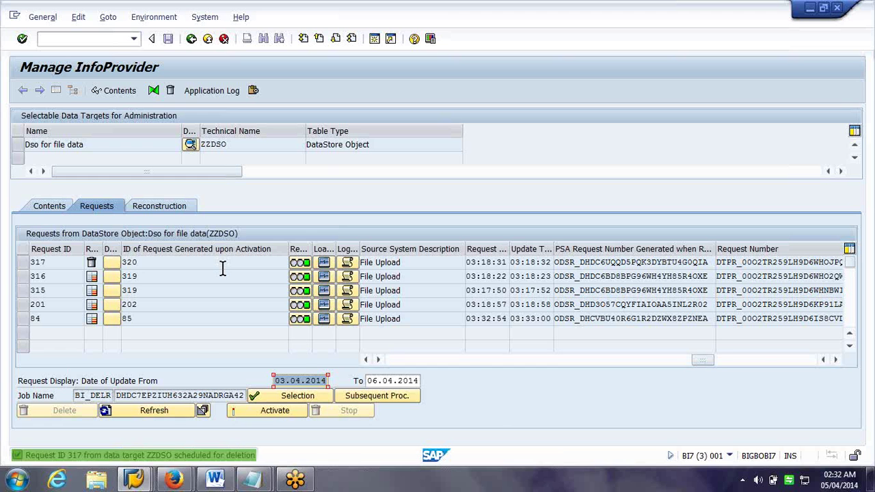
{"action": "left_click_drag", "start_coordinate": [693, 362], "coordinate": [389, 374]}
{"action": "left_click", "coordinate": [169, 419]}
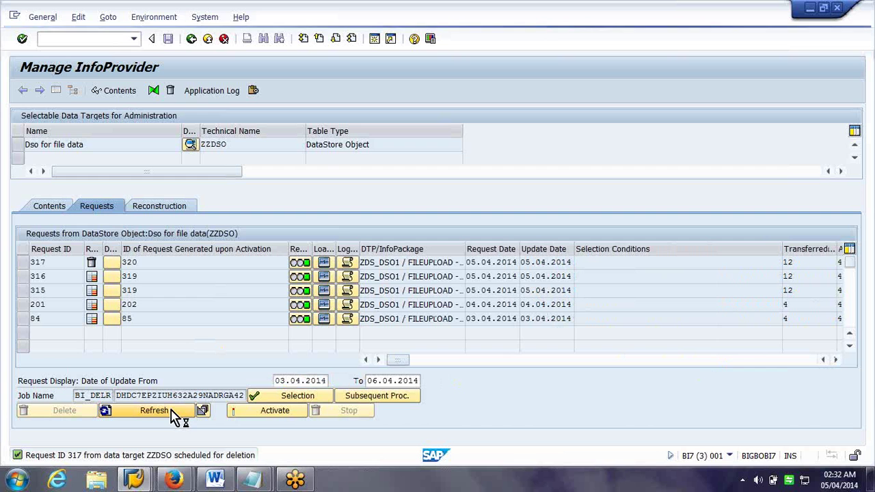
{"action": "left_click", "coordinate": [175, 418]}
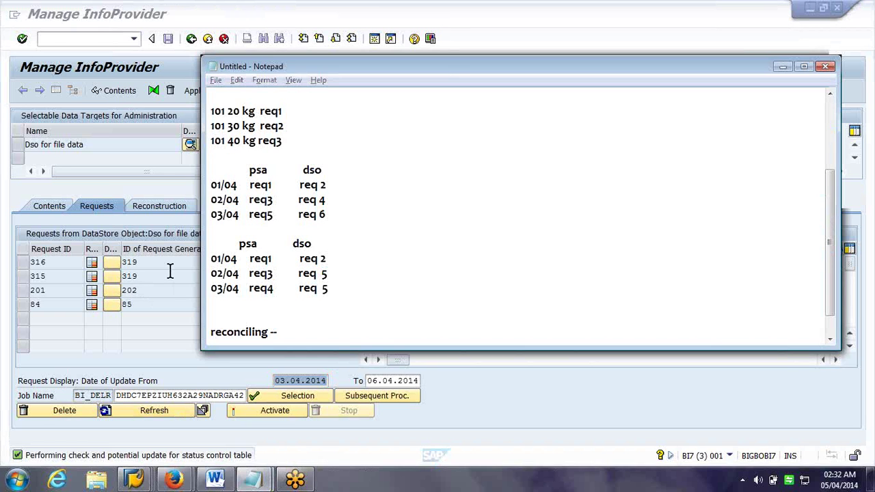
Delete request 316 from ZZDSO and roll back all requests activated with it under activation request 319.
{"action": "left_click", "coordinate": [170, 271]}
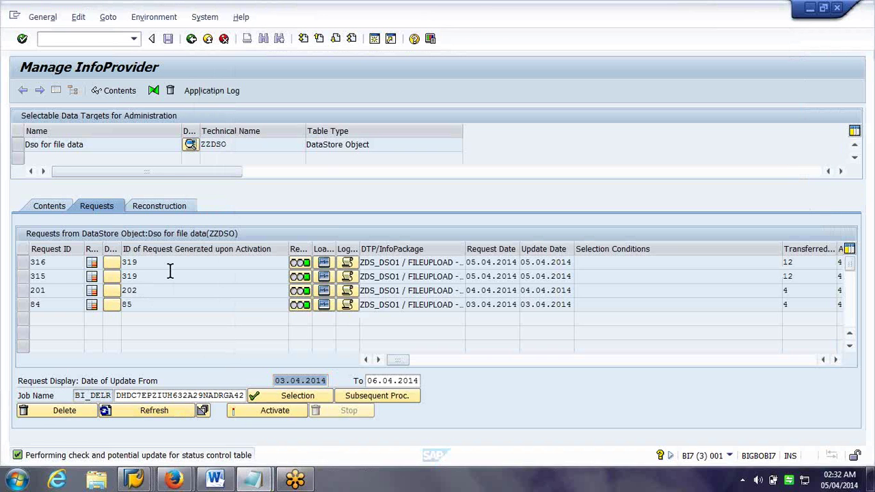
{"action": "left_click", "coordinate": [22, 264]}
{"action": "left_click", "coordinate": [69, 412]}
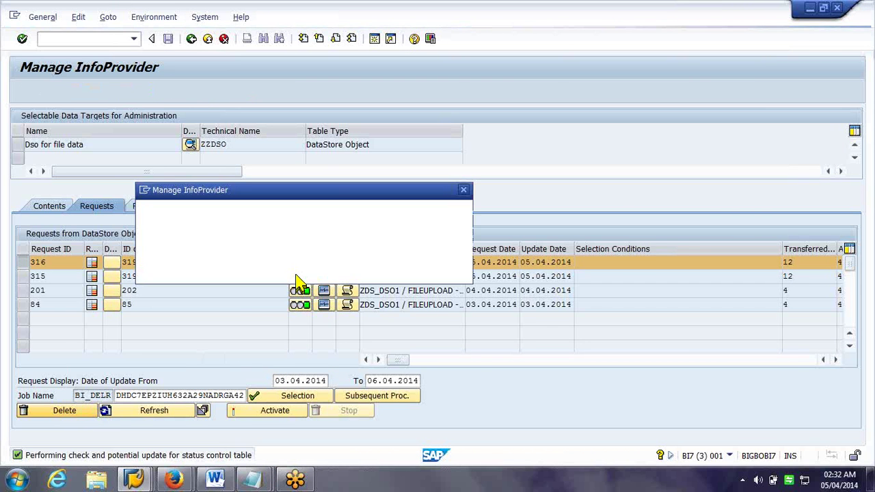
{"action": "left_click", "coordinate": [205, 271]}
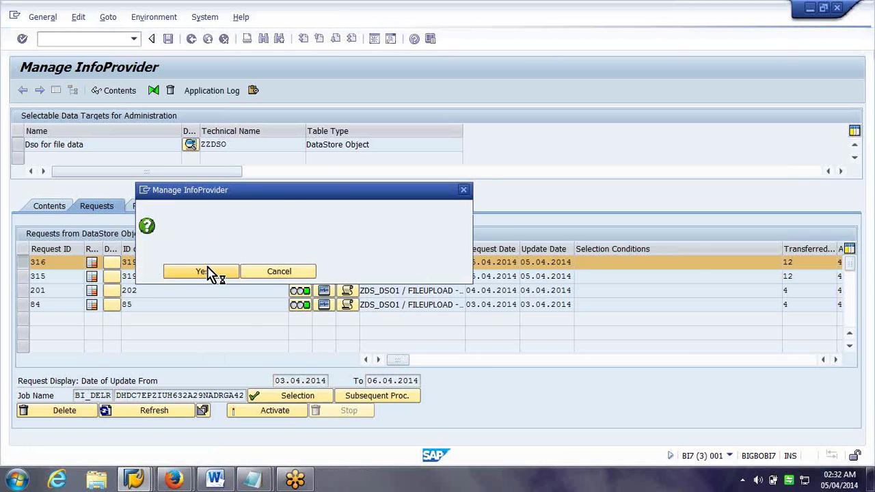
{"action": "left_click_drag", "start_coordinate": [307, 197], "coordinate": [519, 162]}
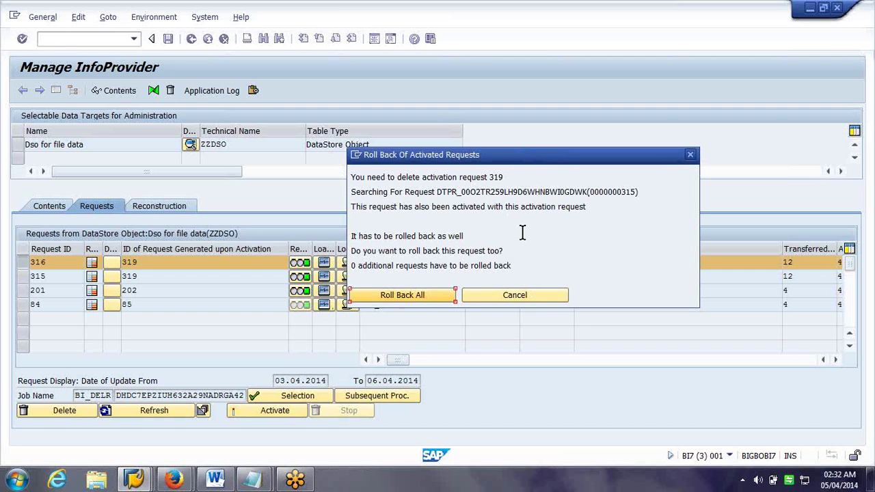
{"action": "left_click", "coordinate": [421, 298]}
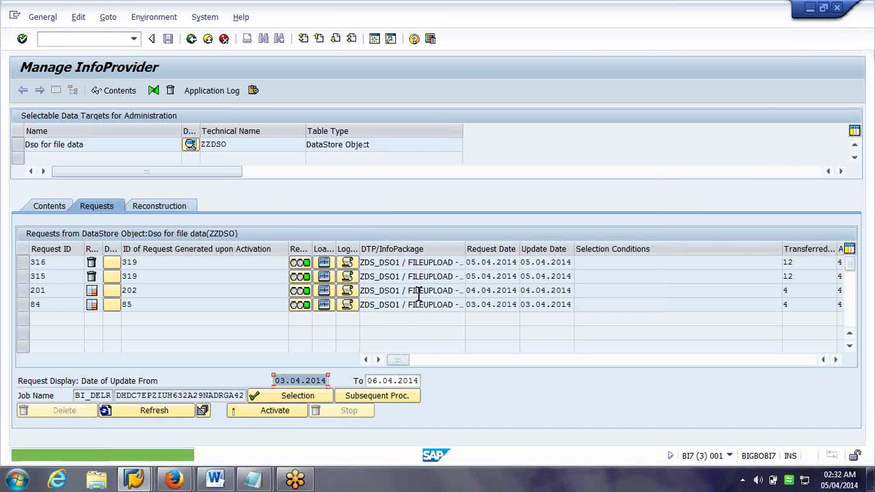
Refresh the ZZDSO request list, apply the status control table changes, and refresh again.
{"action": "left_click", "coordinate": [153, 420]}
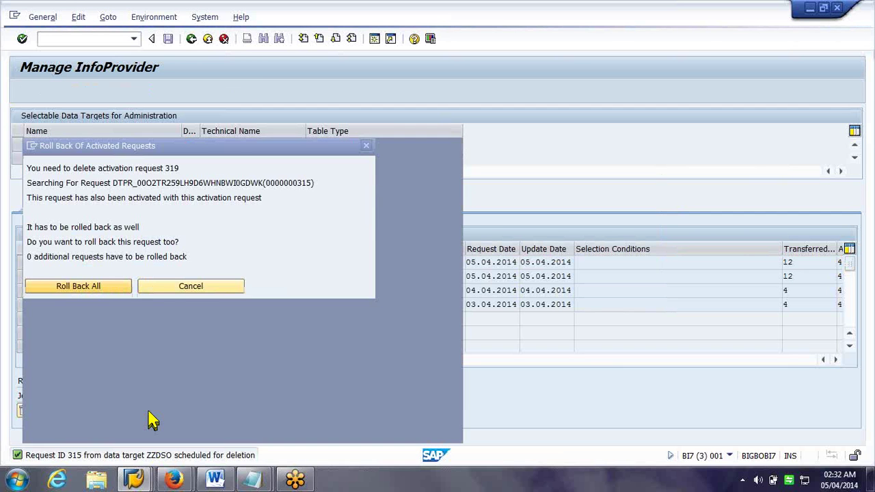
{"action": "key", "text": "Return"}
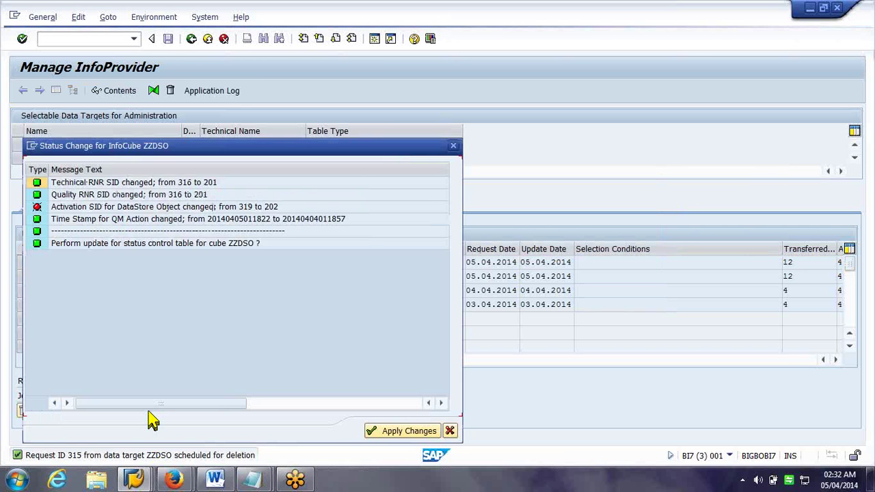
{"action": "left_click", "coordinate": [402, 432]}
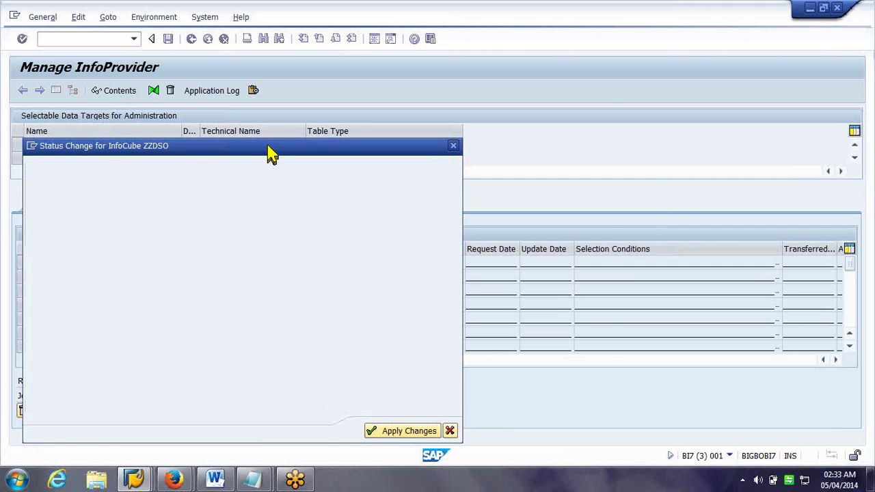
{"action": "left_click_drag", "start_coordinate": [272, 154], "coordinate": [400, 102]}
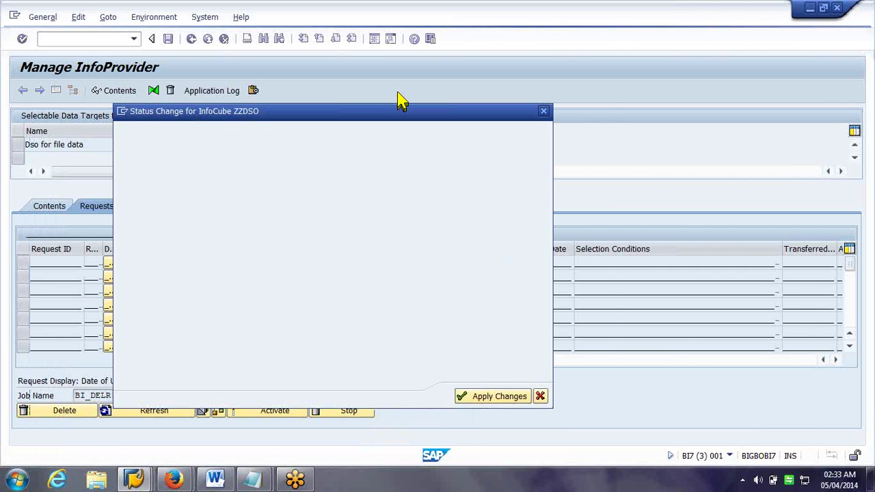
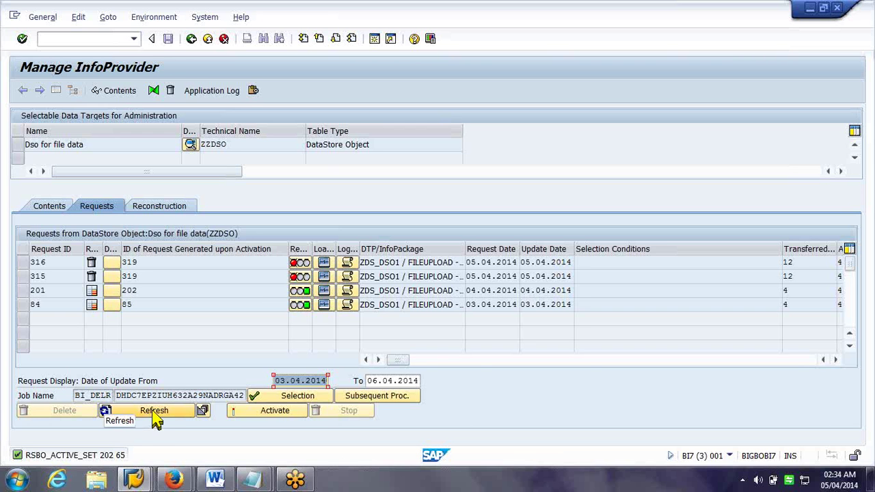
{"action": "left_click", "coordinate": [153, 411]}
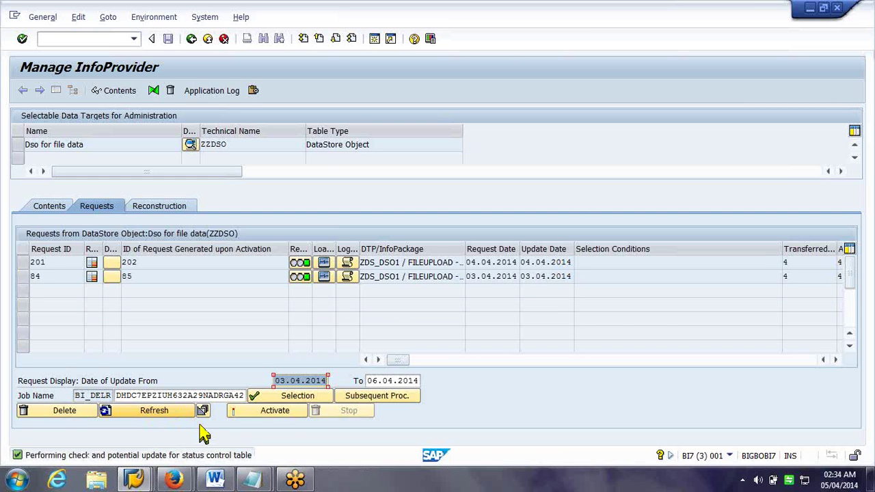
{"action": "mouse_move", "coordinate": [217, 479]}
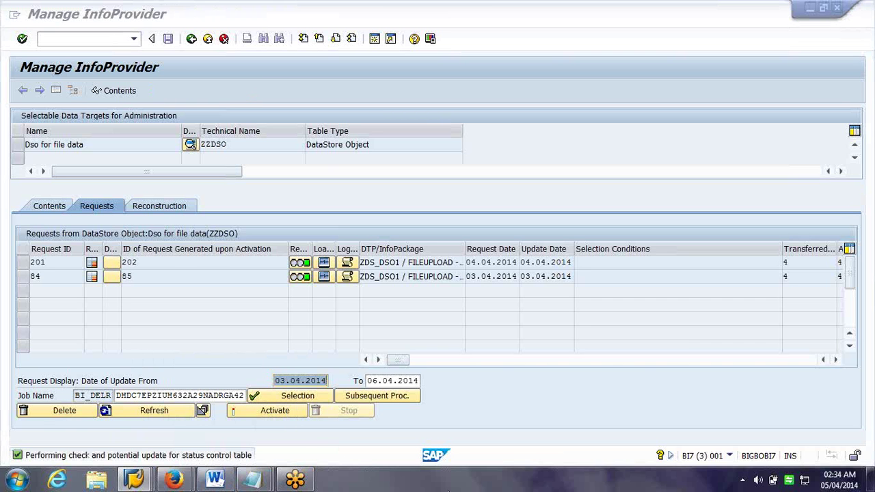
{"action": "left_click", "coordinate": [179, 67]}
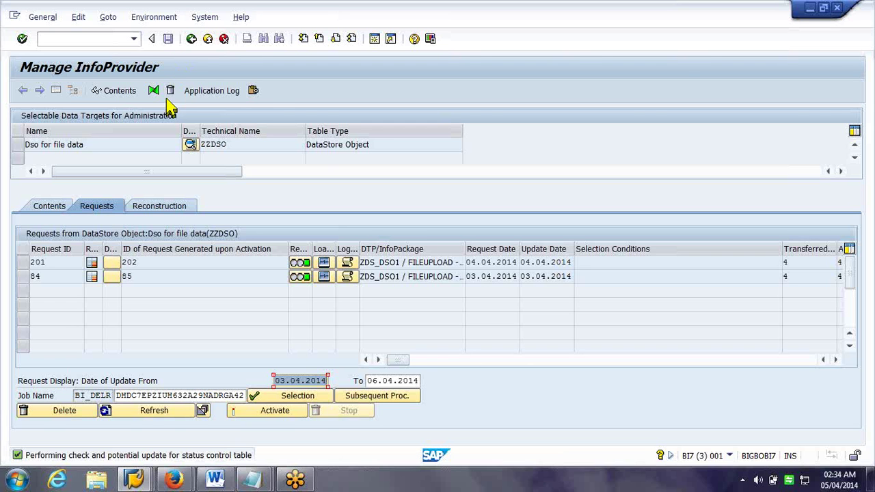
{"action": "left_click", "coordinate": [22, 264]}
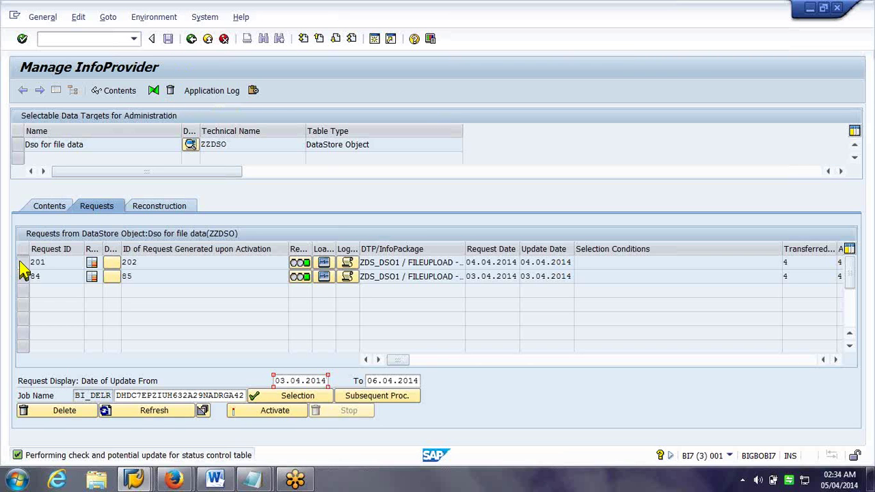
{"action": "left_click", "coordinate": [142, 21]}
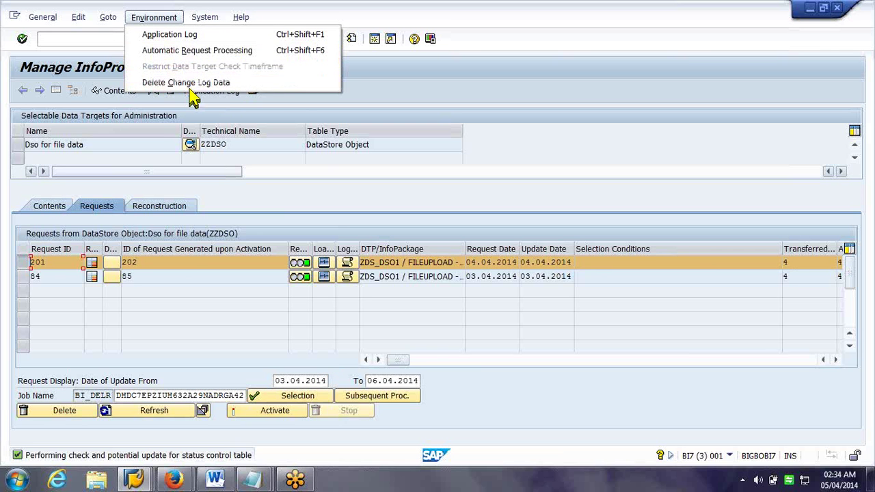
{"action": "left_click", "coordinate": [159, 134]}
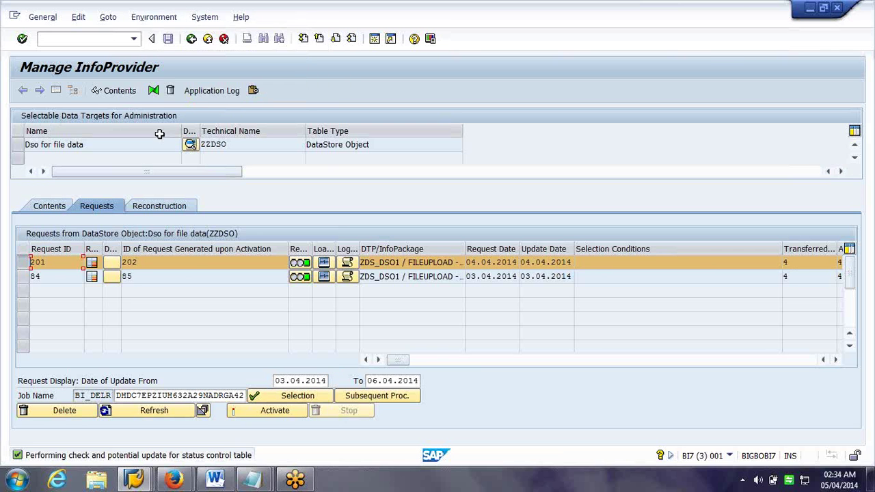
Leave the request management and delete all contents of data target ZZDSO, reviewing and closing the deletion log.
{"action": "left_click", "coordinate": [172, 93]}
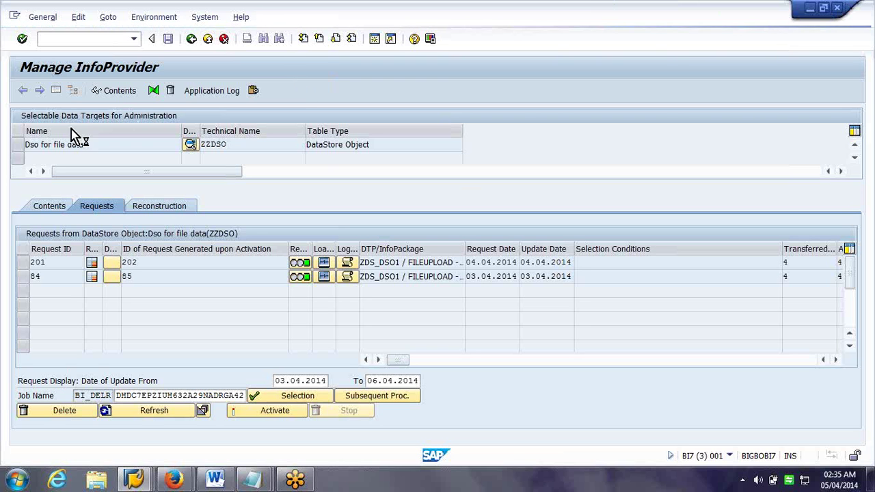
{"action": "left_click", "coordinate": [156, 87]}
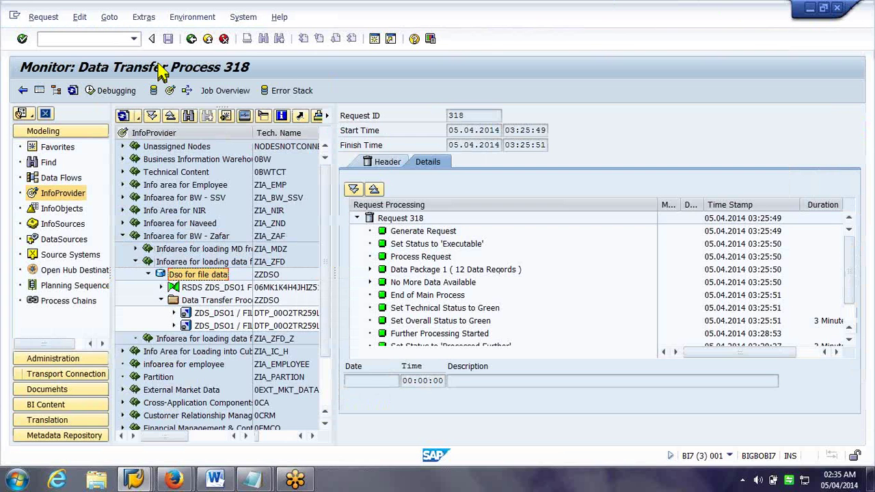
{"action": "right_click", "coordinate": [184, 274]}
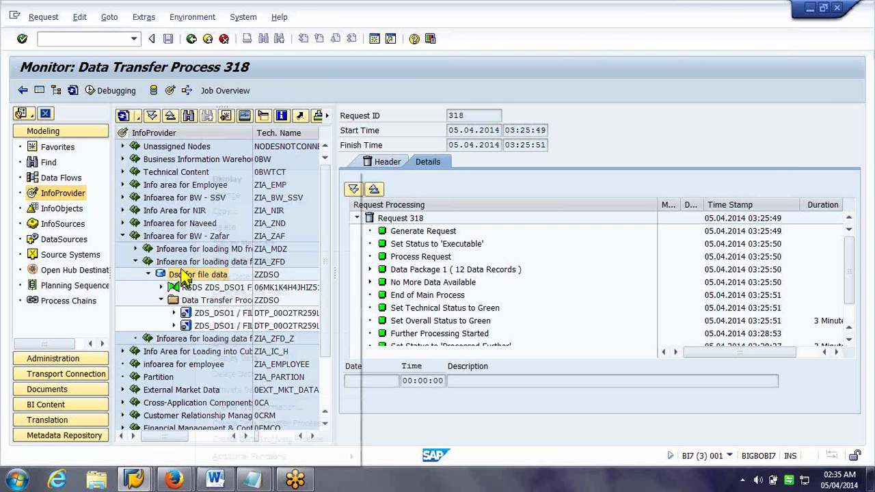
{"action": "left_click", "coordinate": [287, 376]}
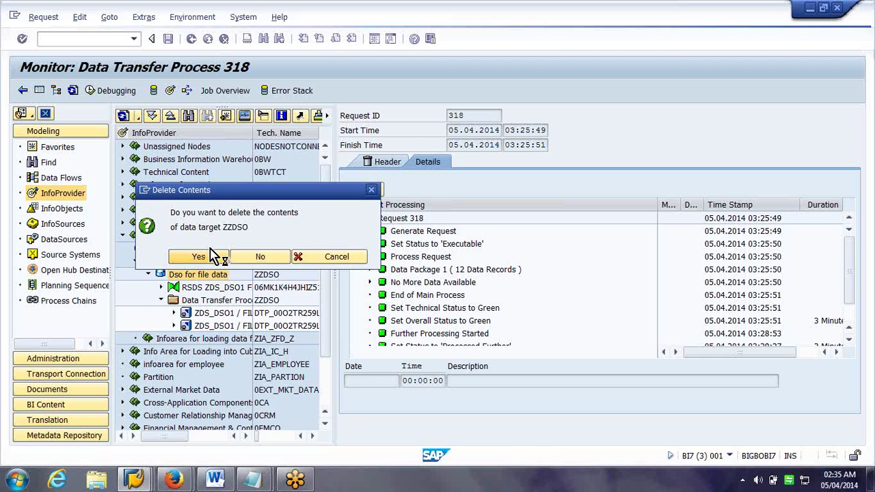
{"action": "left_click", "coordinate": [198, 257]}
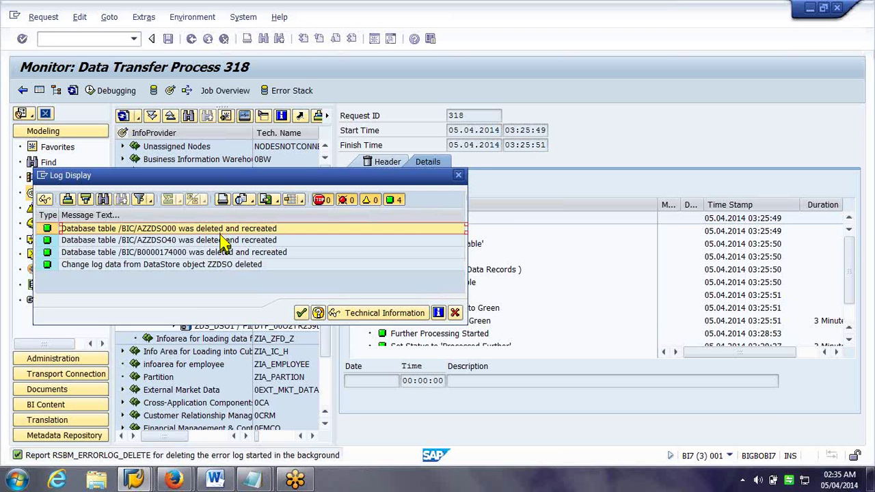
{"action": "left_click", "coordinate": [226, 240]}
{"action": "left_click", "coordinate": [232, 252]}
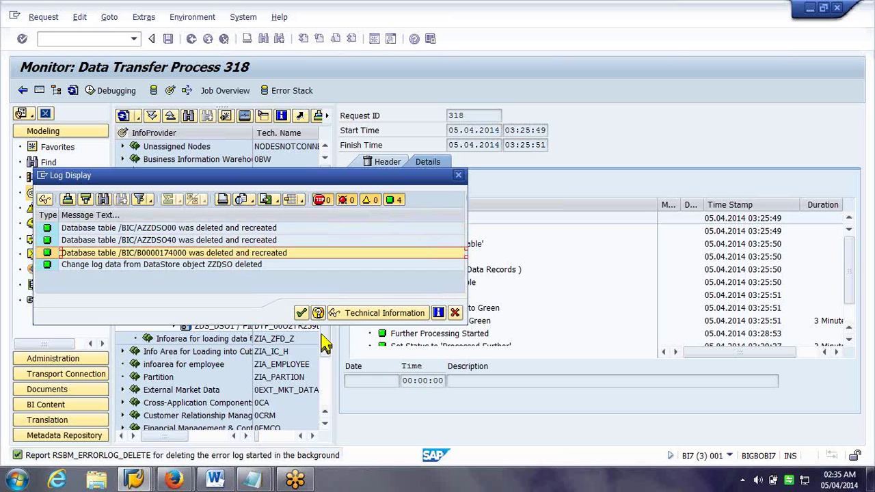
{"action": "left_click", "coordinate": [301, 313]}
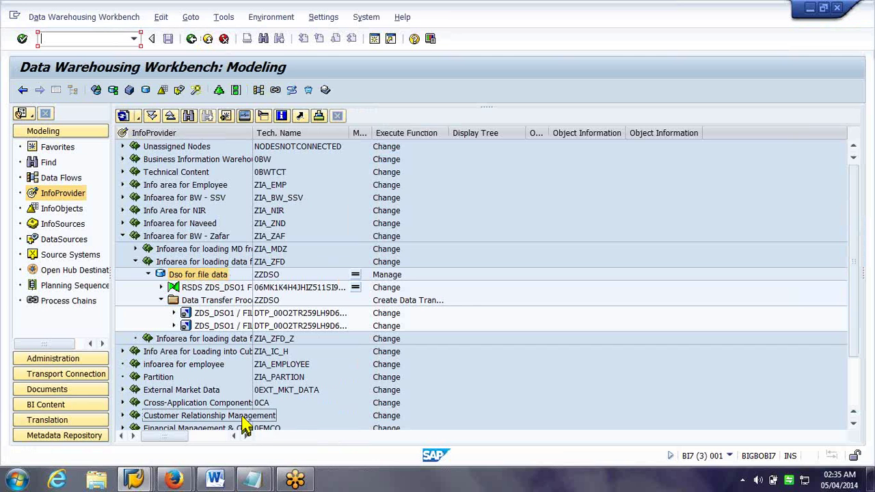
{"action": "mouse_move", "coordinate": [252, 479]}
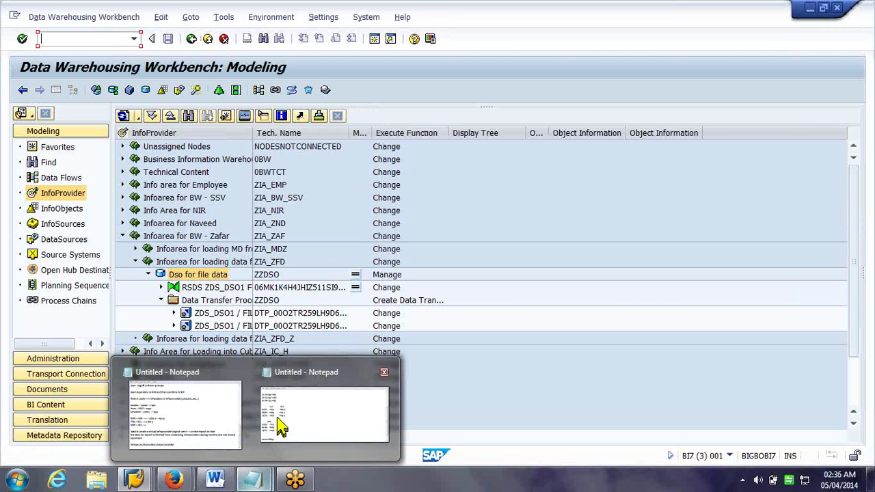
{"action": "mouse_move", "coordinate": [294, 395]}
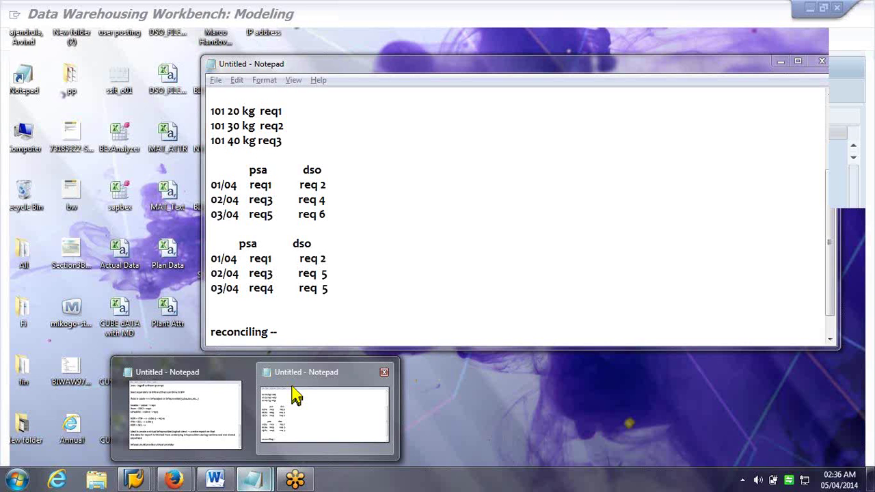
{"action": "left_click", "coordinate": [294, 395]}
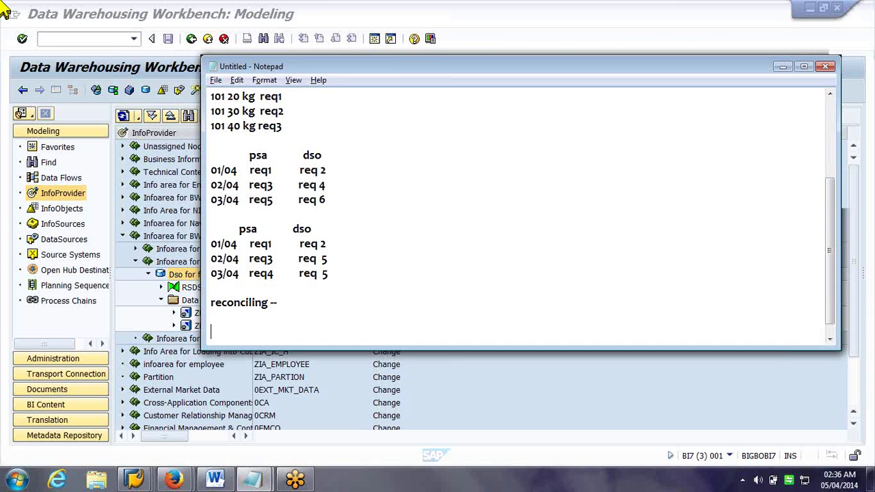
{"action": "left_click", "coordinate": [99, 38]}
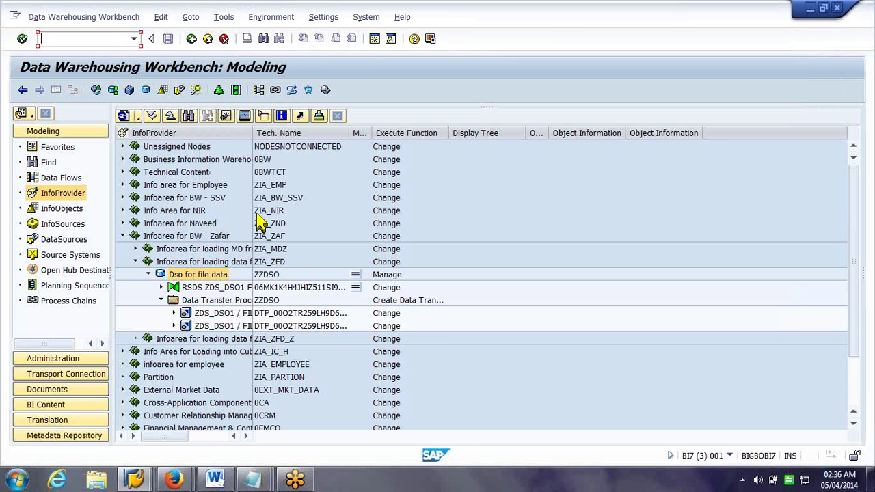
Switch to the Notepad request notes and add a "Process chains" heading with a dashed underline at the end.
{"action": "left_click", "coordinate": [274, 482]}
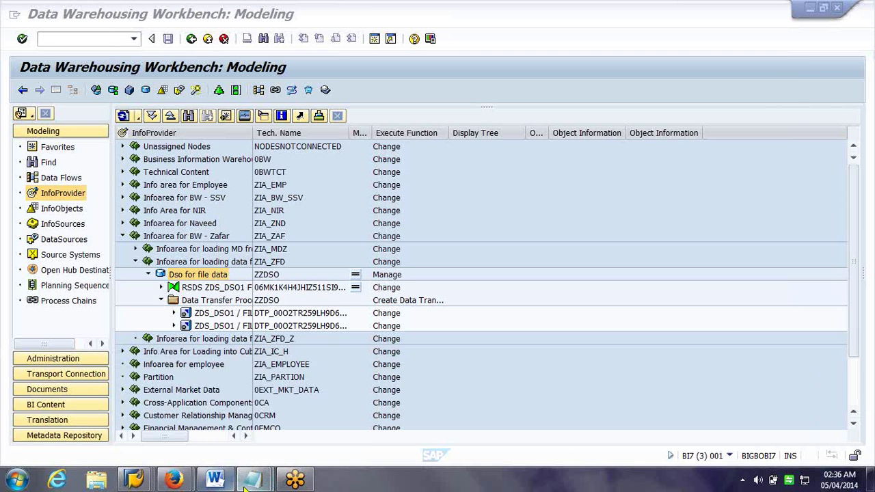
{"action": "mouse_move", "coordinate": [254, 481]}
{"action": "left_click", "coordinate": [294, 425]}
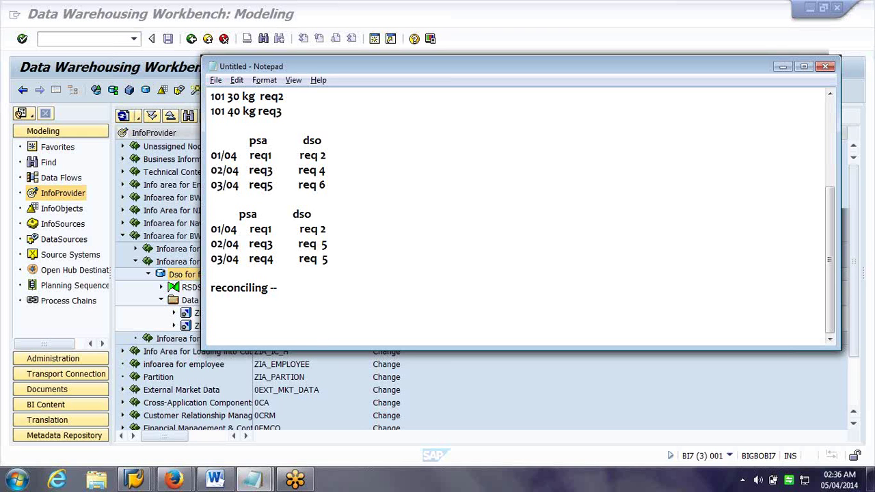
{"action": "type", "text": "Process chains"}
{"action": "key", "text": "Return"}
{"action": "type", "text": "-="}
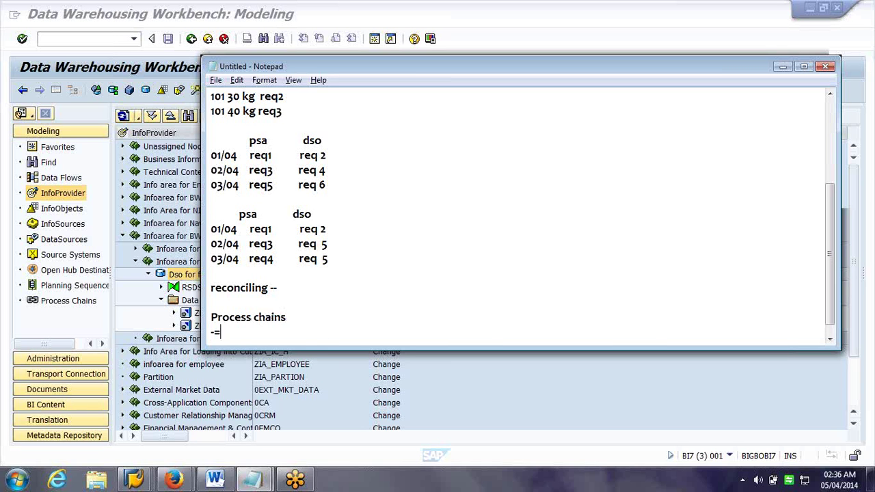
{"action": "key", "text": "BackSpace"}
{"action": "key", "text": "BackSpace"}
{"action": "type", "text": "---------------------"}
{"action": "key", "text": "Return"}
{"action": "key", "text": "Return"}
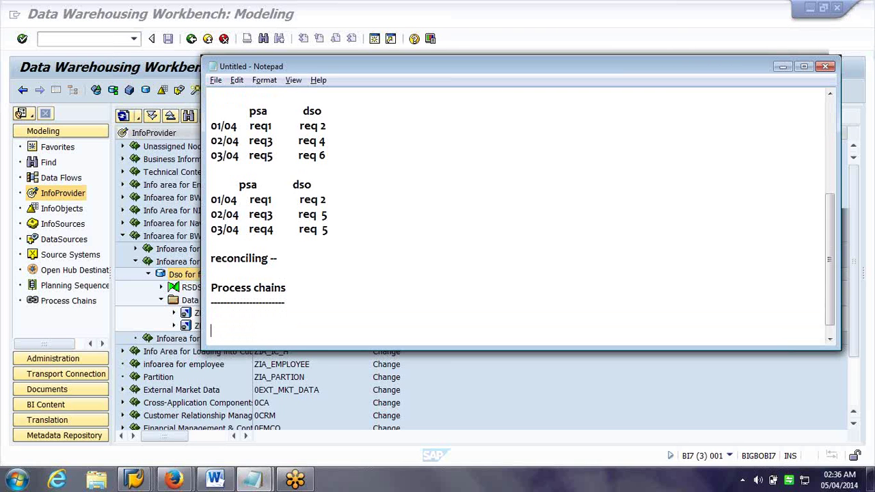
Below the heading, add the note lines "tcode -- RSPC" and "to monitor -- rspcm".
{"action": "key", "text": "BackSpace"}
{"action": "type", "text": "t"}
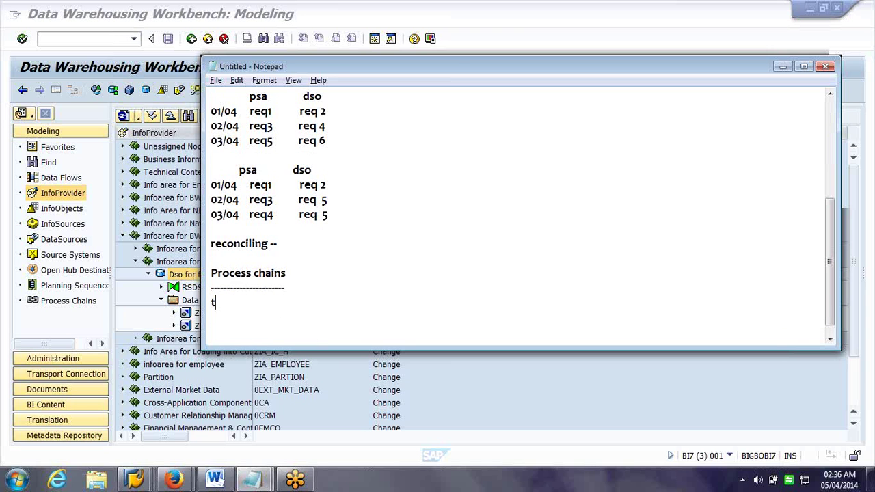
{"action": "type", "text": "code -- RSPC"}
{"action": "key", "text": "Return"}
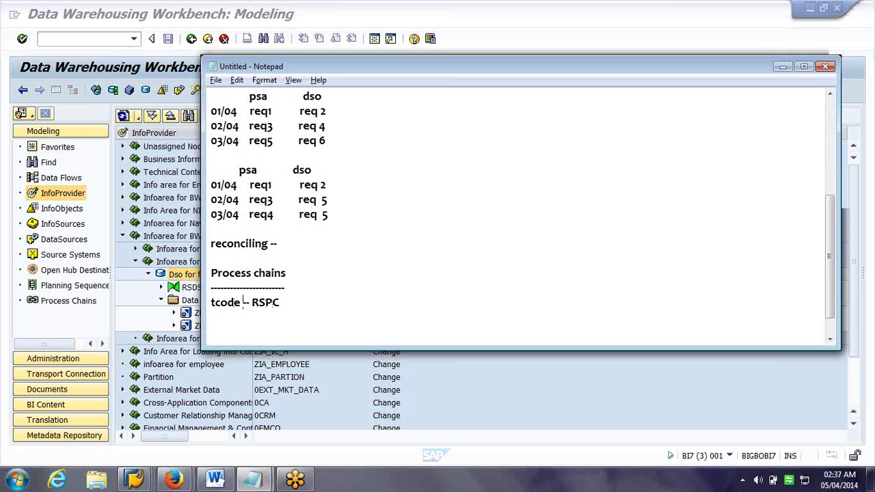
{"action": "left_click", "coordinate": [243, 302]}
{"action": "left_click", "coordinate": [325, 333]}
{"action": "type", "text": "to moni"}
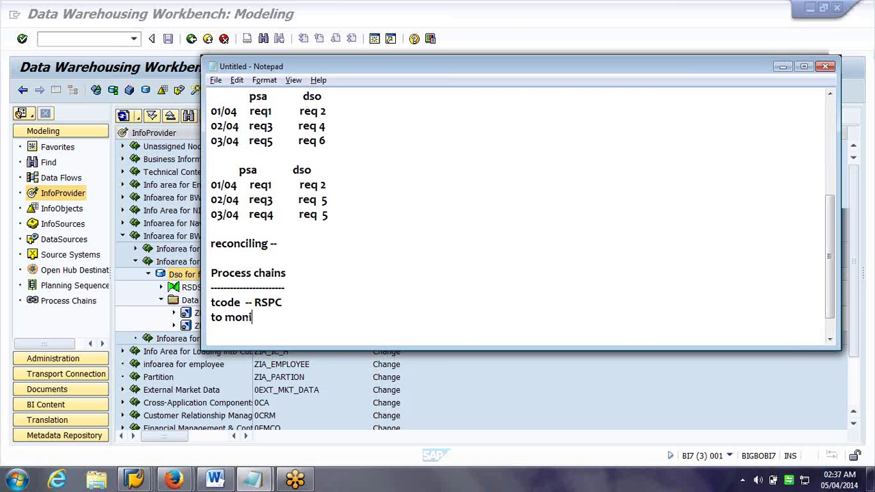
{"action": "type", "text": "tor -- rspcm"}
Extend the RSPC note line by inserting "to create,change, etc..." after "tcode".
{"action": "key", "text": "Up"}
{"action": "key", "text": "Left"}
{"action": "key", "text": "Left"}
{"action": "key", "text": "Left"}
{"action": "key", "text": "Left"}
{"action": "key", "text": "Left"}
{"action": "type", "text": "to create"}
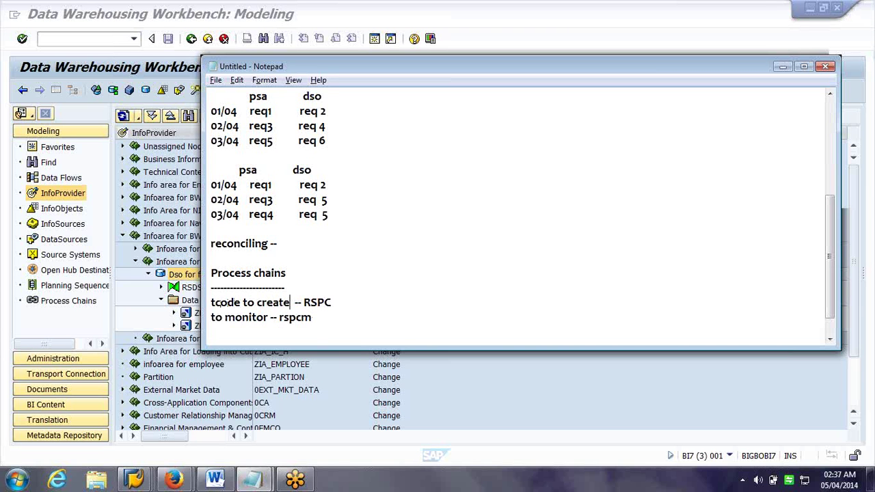
{"action": "type", "text": ",change, etc..."}
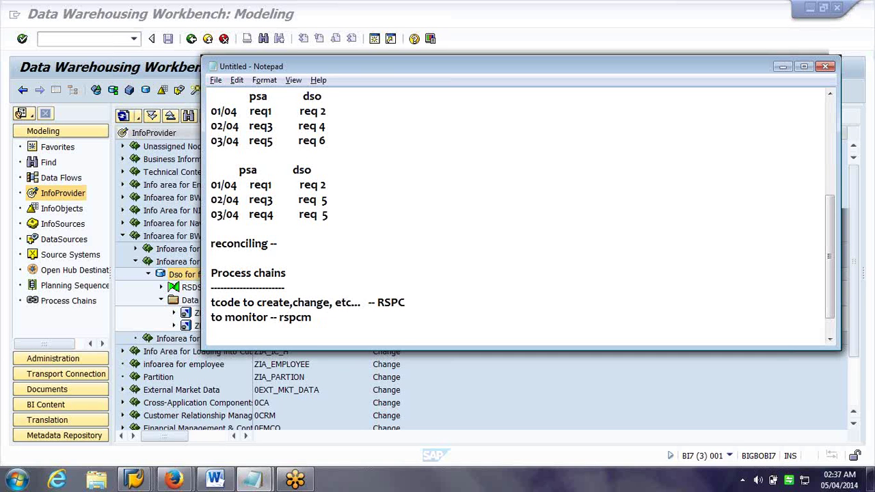
{"action": "scroll", "coordinate": [382, 205], "scroll_direction": "down", "scroll_amount": 1}
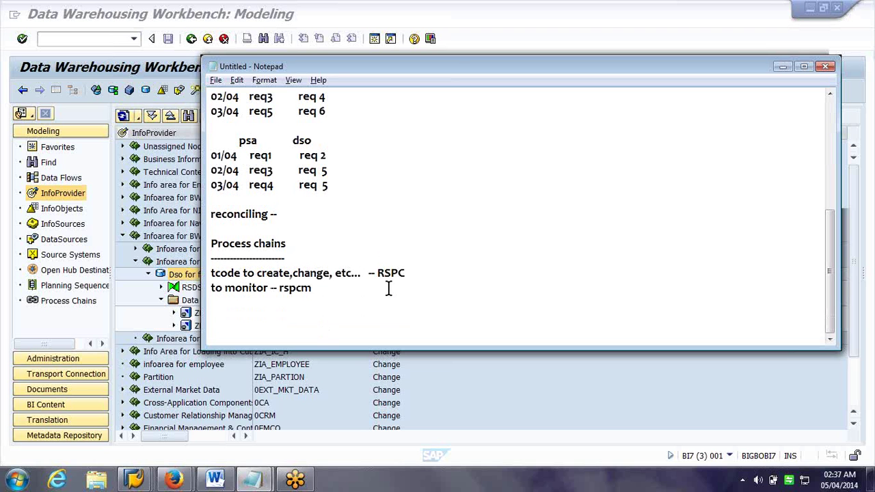
{"action": "left_click", "coordinate": [389, 288]}
{"action": "key", "text": "Return"}
{"action": "key", "text": "Return"}
{"action": "type", "text": "St"}
{"action": "key", "text": "BackSpace"}
{"action": "key", "text": "BackSpace"}
Switch to SAP and open the Process Chains area of the modeling workbench, checking it against the Notepad notes.
{"action": "left_click", "coordinate": [113, 55]}
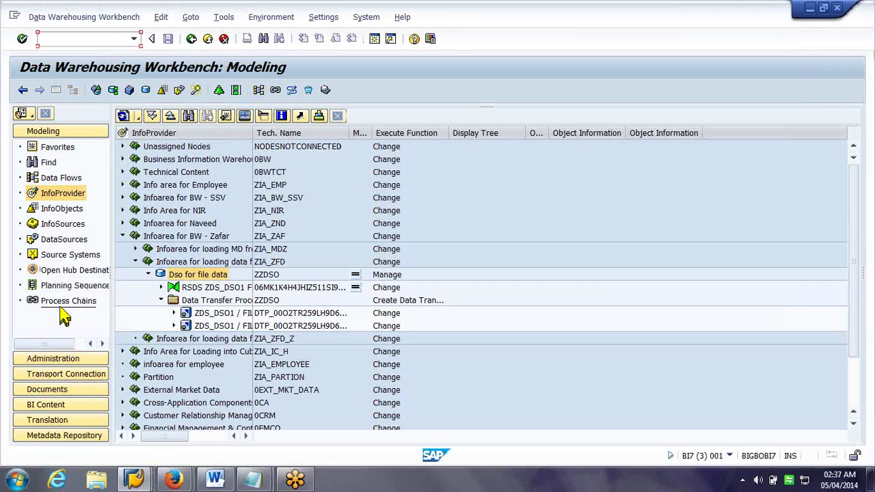
{"action": "left_click", "coordinate": [61, 306]}
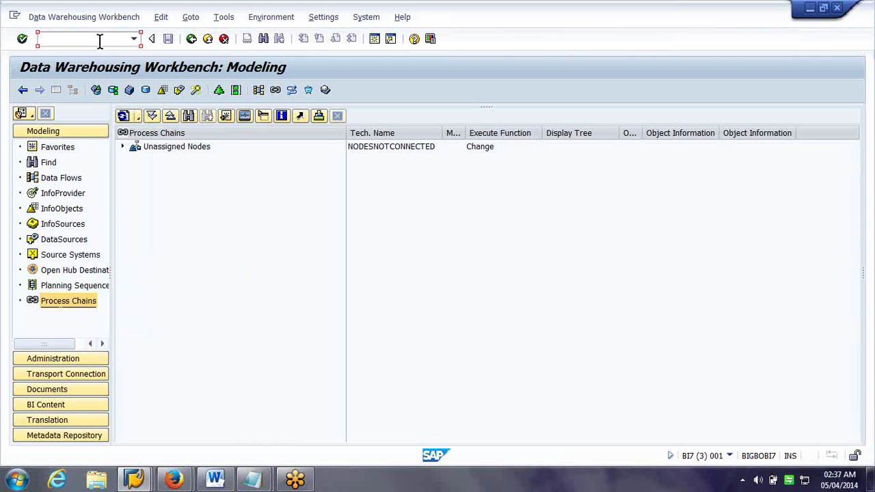
{"action": "left_click", "coordinate": [260, 481]}
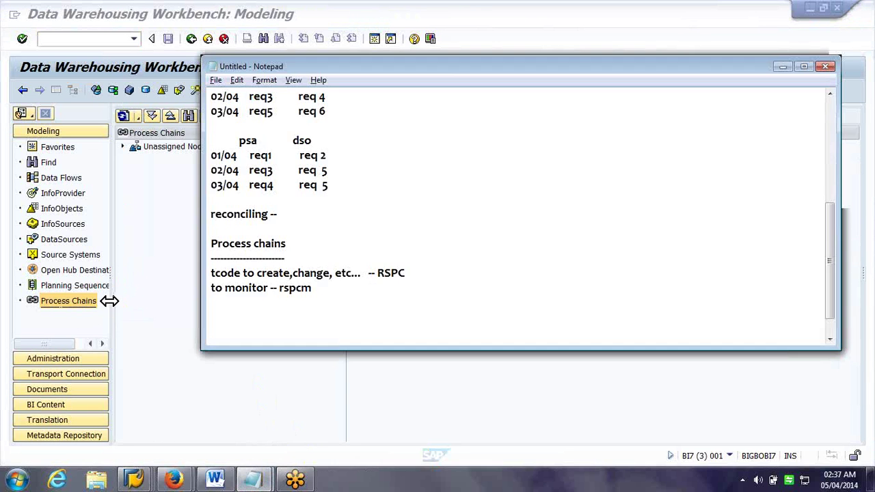
{"action": "left_click", "coordinate": [163, 307]}
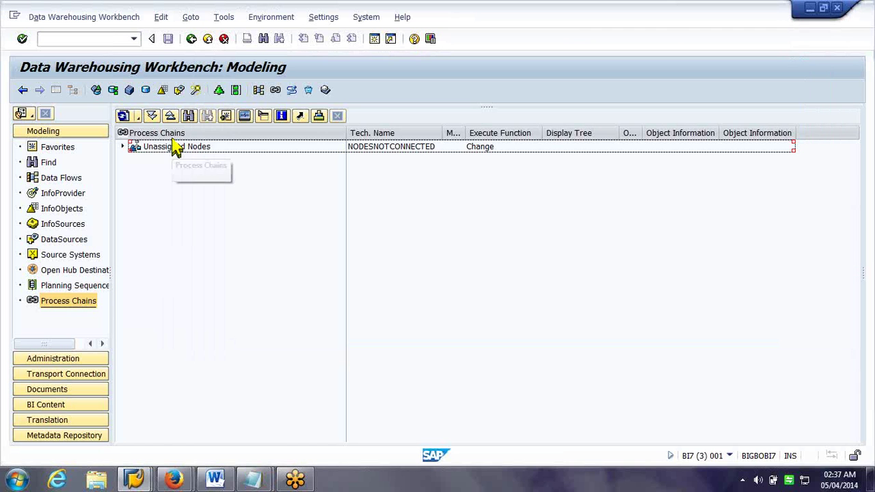
Check the options for a new display component and expand Unassigned Nodes to view its process chains, then collapse it.
{"action": "right_click", "coordinate": [175, 181]}
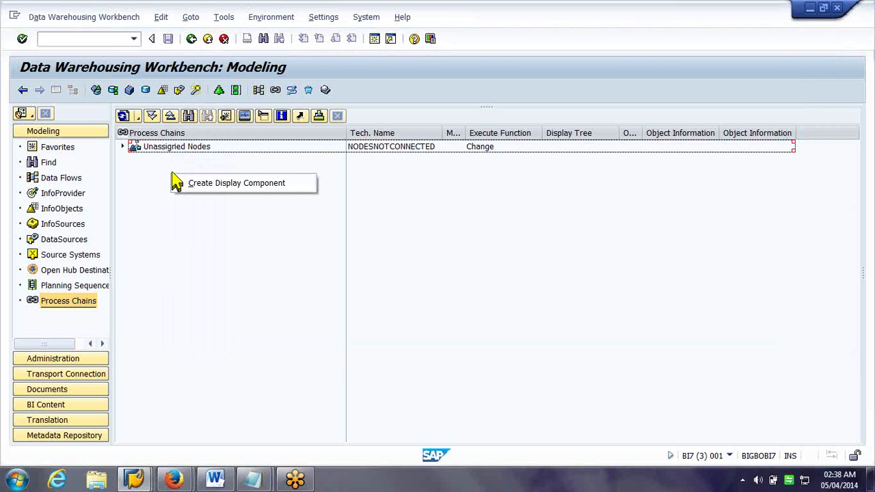
{"action": "left_click", "coordinate": [181, 148]}
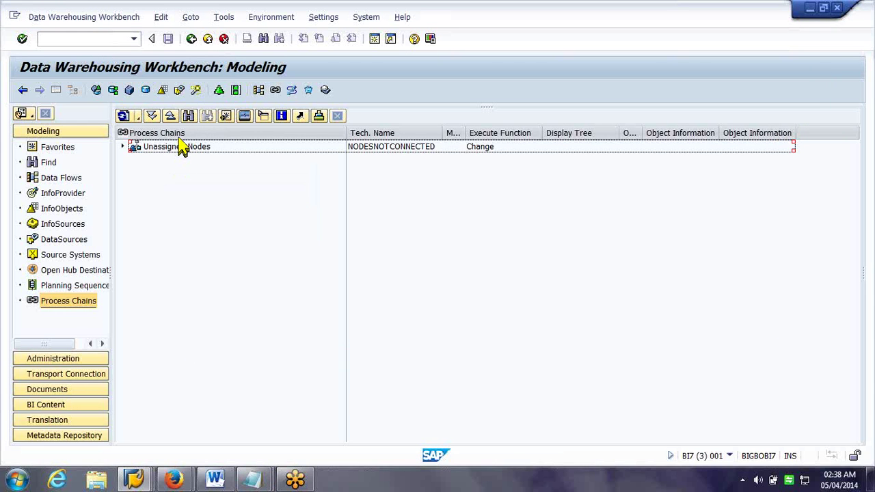
{"action": "left_click", "coordinate": [149, 149]}
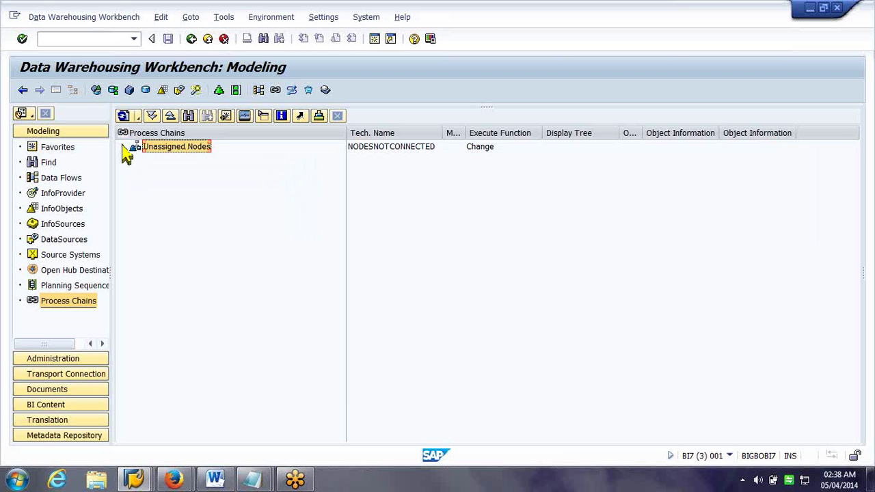
{"action": "left_click", "coordinate": [124, 147]}
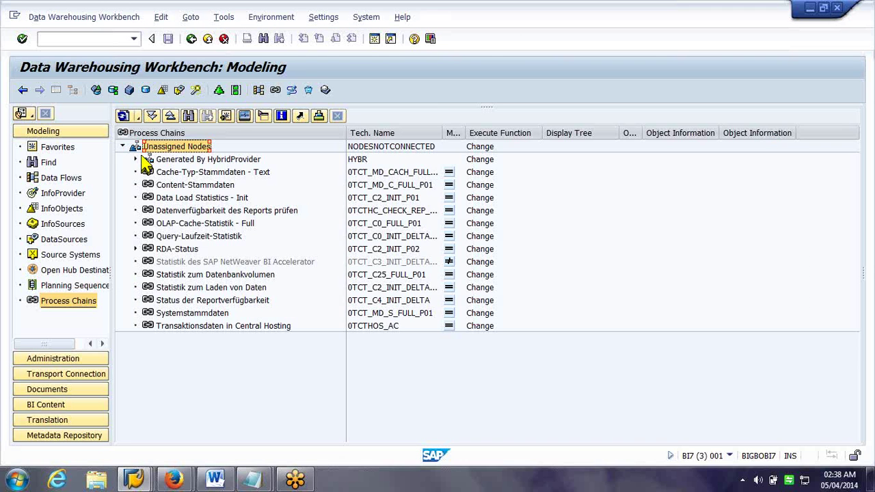
{"action": "left_click", "coordinate": [122, 146]}
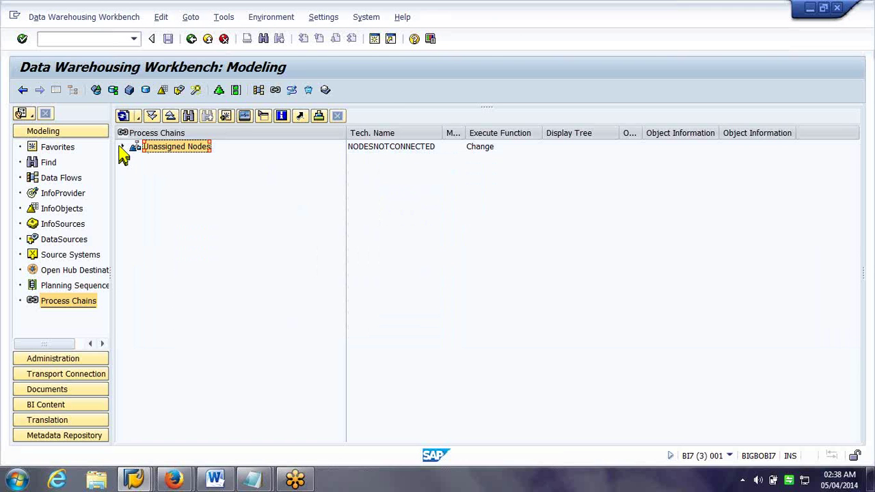
Begin a new display component in the process chain tree with the application component name zpc_bw_ZN.
{"action": "right_click", "coordinate": [181, 174]}
{"action": "left_click", "coordinate": [197, 176]}
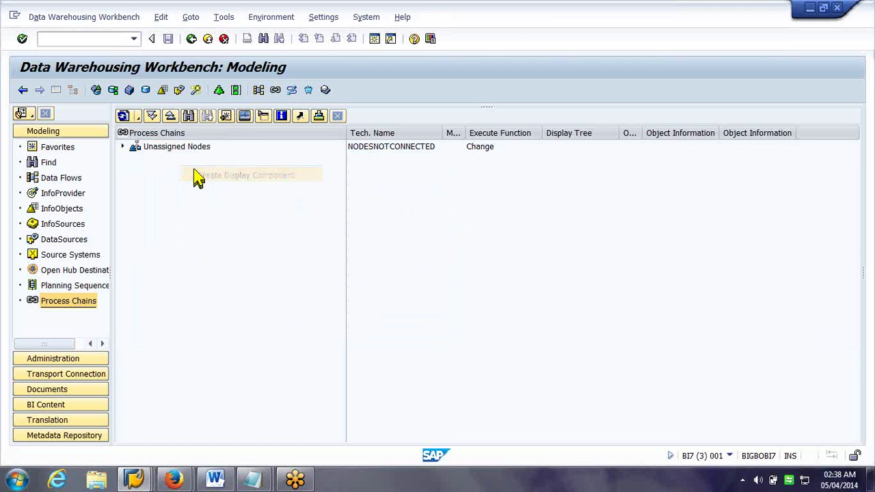
{"action": "type", "text": "z"}
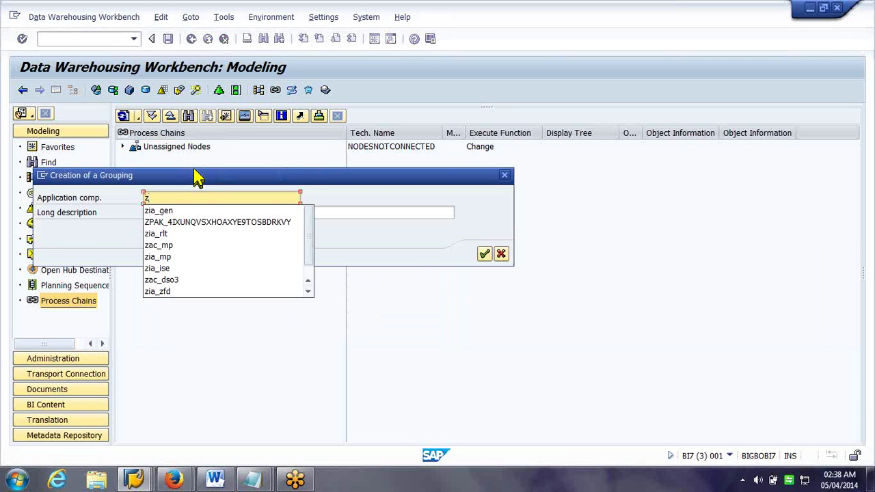
{"action": "type", "text": "pc_"}
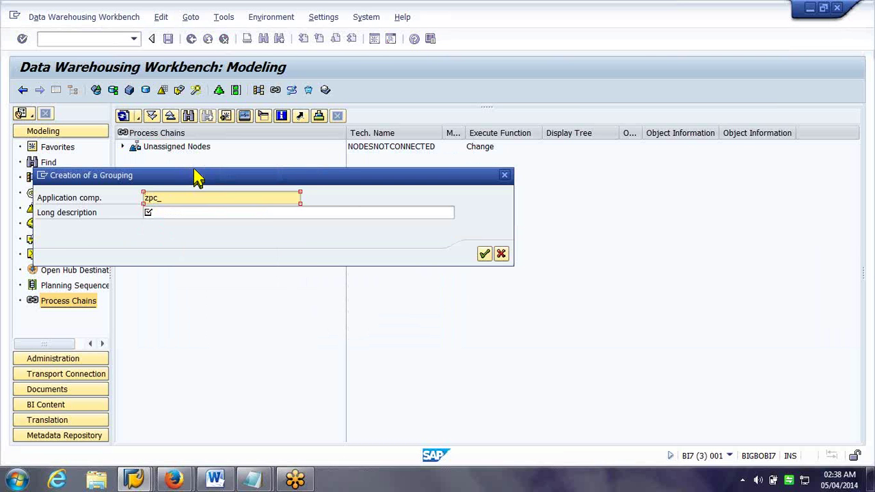
{"action": "type", "text": "bw_ZN"}
{"action": "key", "text": "Tab"}
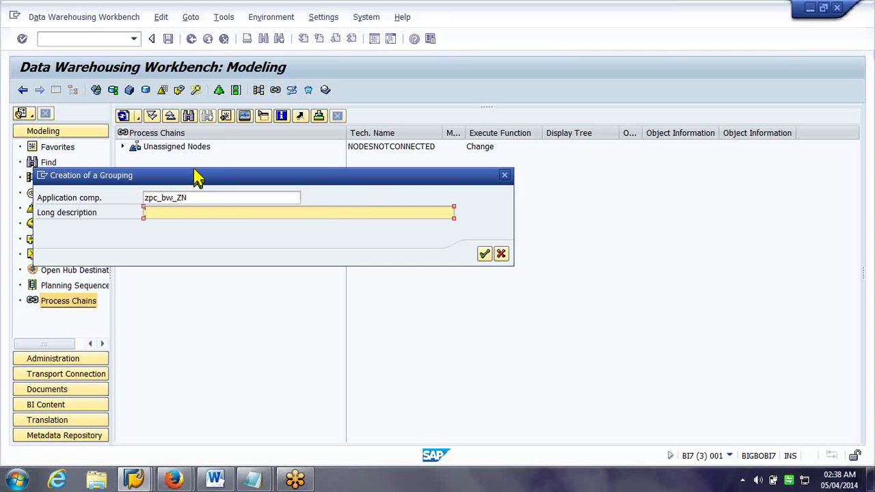
{"action": "type", "text": "Infoarea f"}
{"action": "type", "text": "o"}
{"action": "key", "text": "BackSpace"}
{"action": "key", "text": "BackSpace"}
{"action": "key", "text": "BackSpace"}
{"action": "key", "text": "BackSpace"}
{"action": "key", "text": "BackSpace"}
{"action": "key", "text": "BackSpace"}
{"action": "key", "text": "BackSpace"}
{"action": "key", "text": "BackSpace"}
{"action": "key", "text": "BackSpace"}
{"action": "key", "text": "BackSpace"}
{"action": "key", "text": "BackSpace"}
Enter the long description "Process Chain component for NZ" and create the display component.
{"action": "type", "text": "PC comp"}
{"action": "type", "text": "nent for"}
{"action": "type", "text": "hain"}
{"action": "key", "text": "Left"}
{"action": "key", "text": "Left"}
{"action": "key", "text": "Left"}
{"action": "key", "text": "Left"}
{"action": "type", "text": "rocess Chain c"}
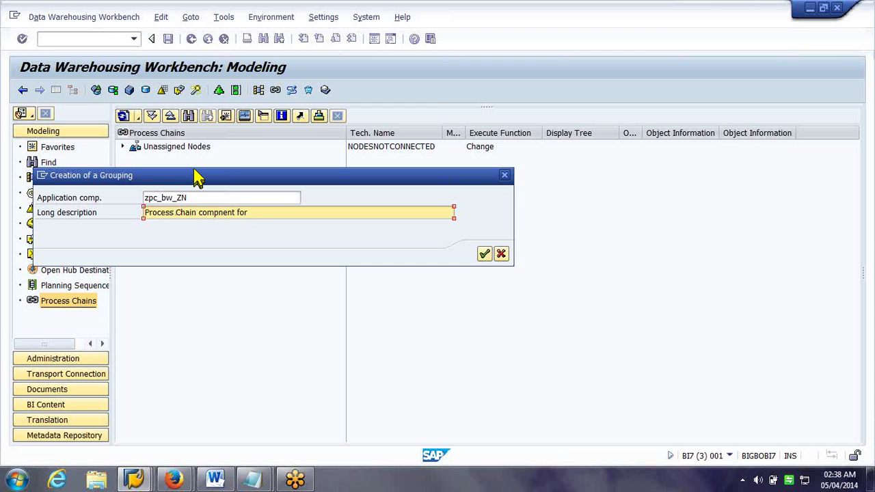
{"action": "type", "text": "o"}
{"action": "key", "text": "Right"}
{"action": "key", "text": "Right"}
{"action": "key", "text": "Right"}
{"action": "key", "text": "Right"}
{"action": "key", "text": "Right"}
{"action": "key", "text": "Right"}
{"action": "key", "text": "Right"}
{"action": "key", "text": "Right"}
{"action": "type", "text": "E"}
{"action": "key", "text": "BackSpace"}
{"action": "type", "text": "NZ"}
{"action": "key", "text": "Return"}
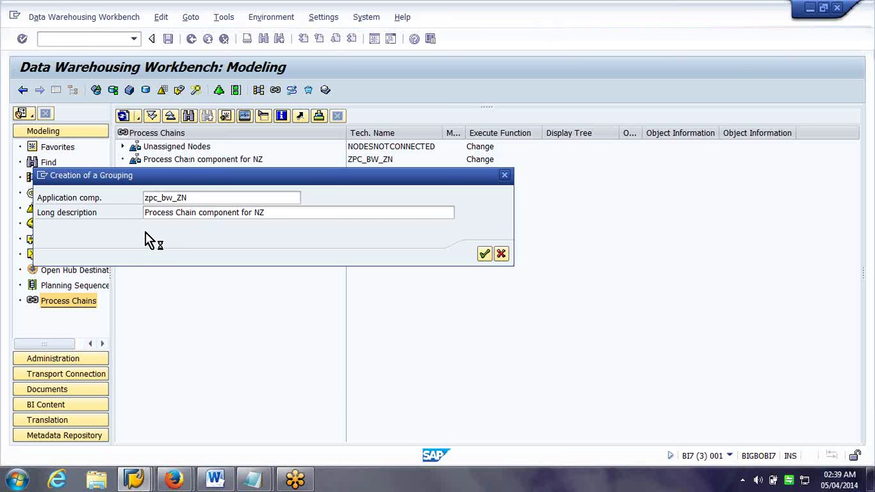
Begin a new process chain named zpc_DSO under "Process Chain component for NZ".
{"action": "right_click", "coordinate": [175, 163]}
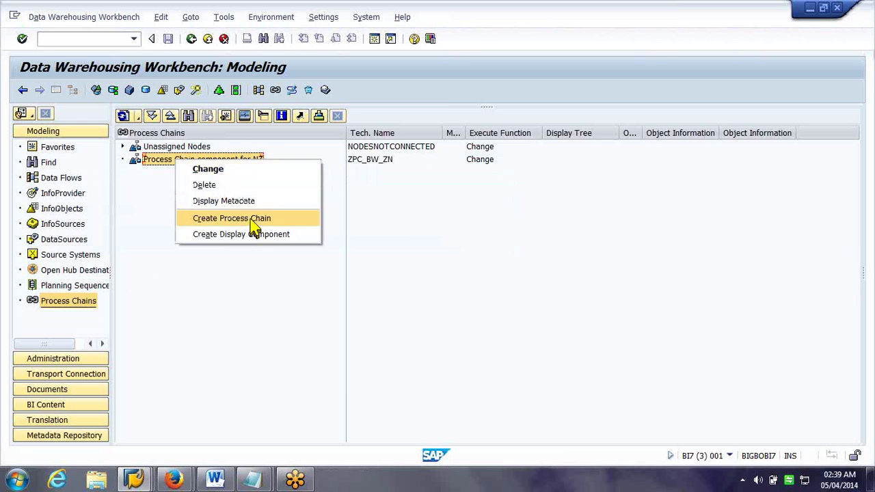
{"action": "left_click", "coordinate": [251, 219]}
{"action": "type", "text": "z"}
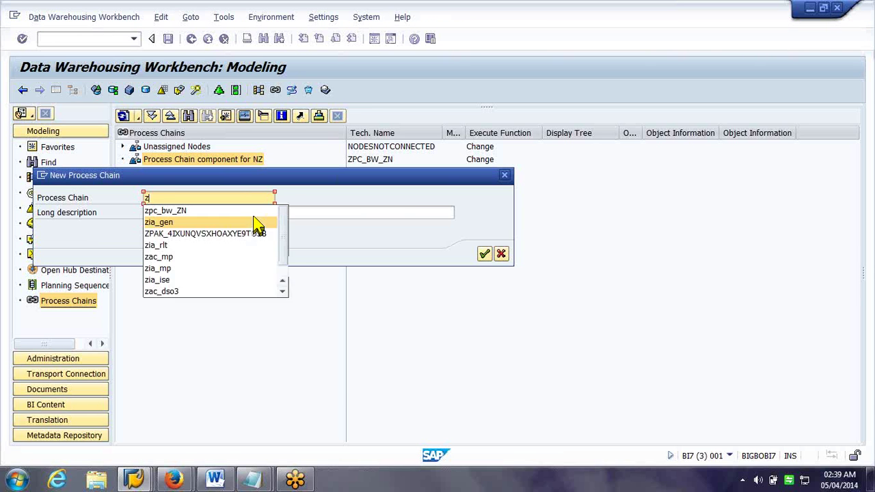
{"action": "type", "text": "pc_DSO"}
{"action": "left_click", "coordinate": [253, 215]}
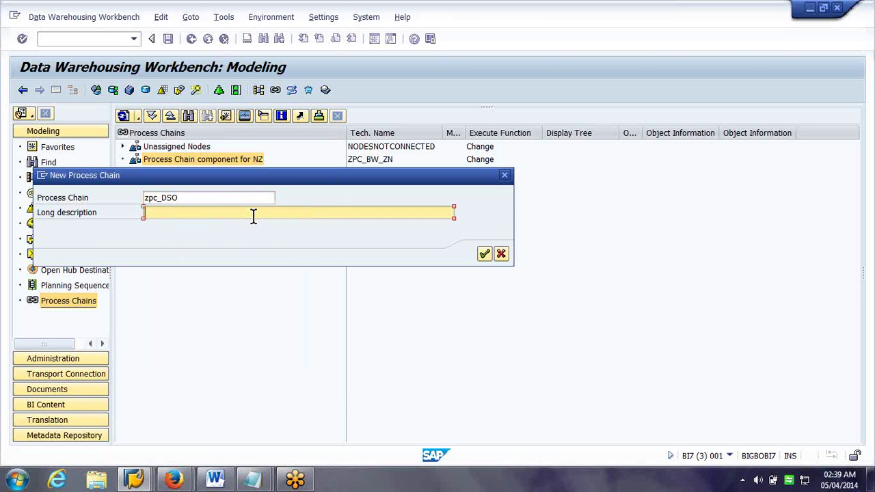
Give the new process chain the long description "DSO For file" and create it.
{"action": "type", "text": "Procee"}
{"action": "key", "text": "BackSpace"}
{"action": "type", "text": "ss"}
{"action": "key", "text": "BackSpace"}
{"action": "key", "text": "BackSpace"}
{"action": "key", "text": "BackSpace"}
{"action": "key", "text": "BackSpace"}
{"action": "key", "text": "BackSpace"}
{"action": "key", "text": "BackSpace"}
{"action": "key", "text": "BackSpace"}
{"action": "type", "text": "DSO For file"}
{"action": "key", "text": "Return"}
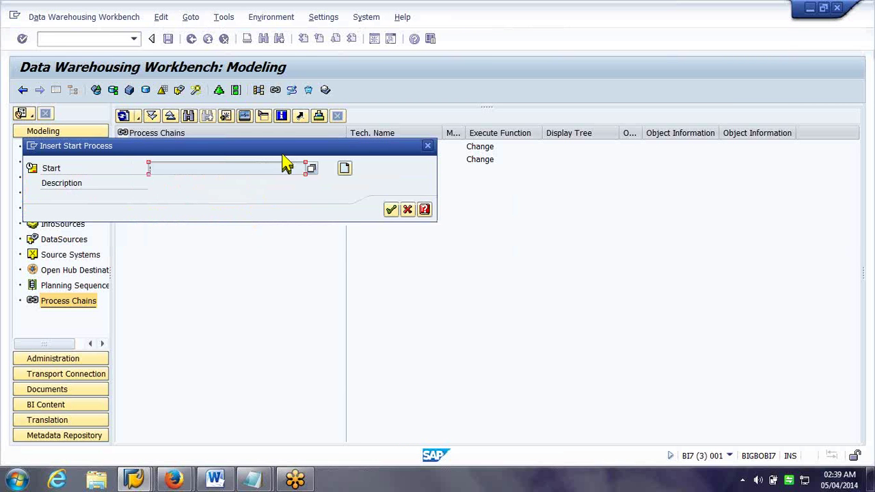
Switch to the Notepad notes on process chains and complete the last line as "Start process / Variant --->".
{"action": "left_click_drag", "start_coordinate": [287, 157], "coordinate": [557, 205]}
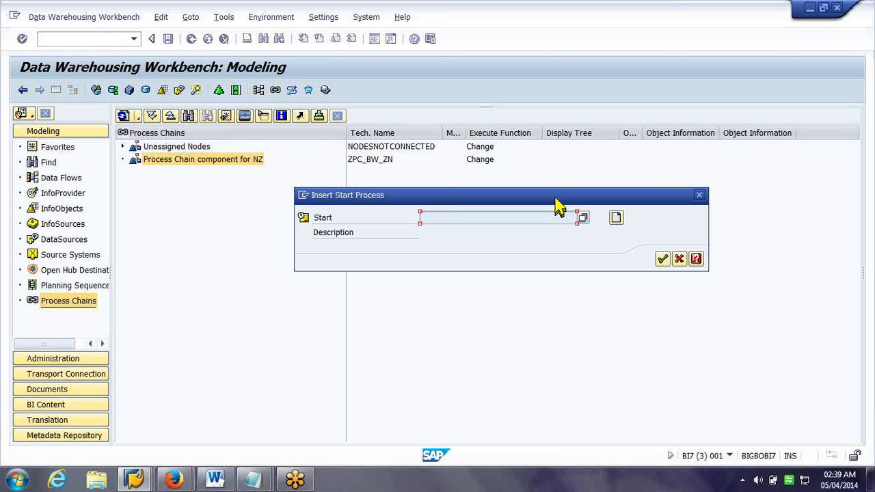
{"action": "left_click", "coordinate": [425, 218]}
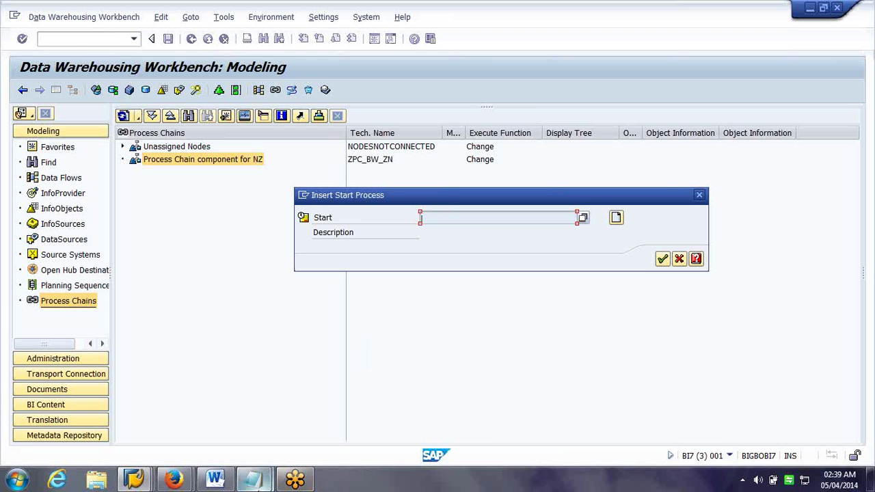
{"action": "left_click", "coordinate": [257, 482]}
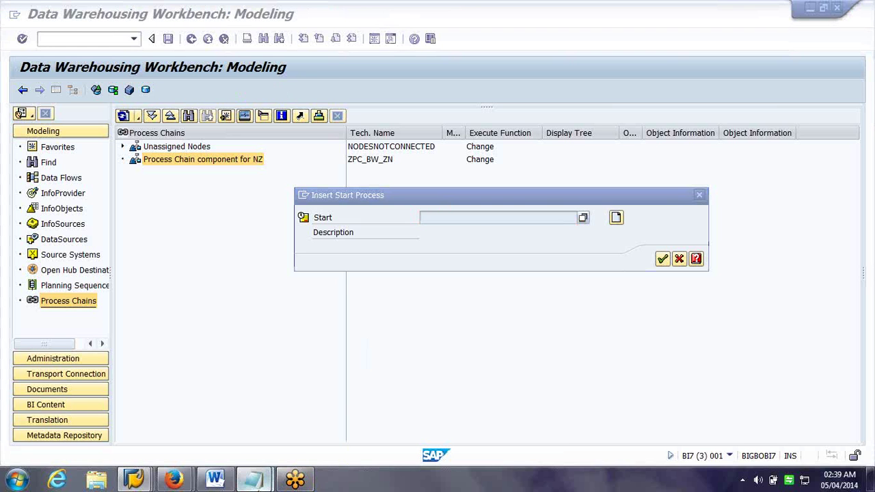
{"action": "mouse_move", "coordinate": [270, 487]}
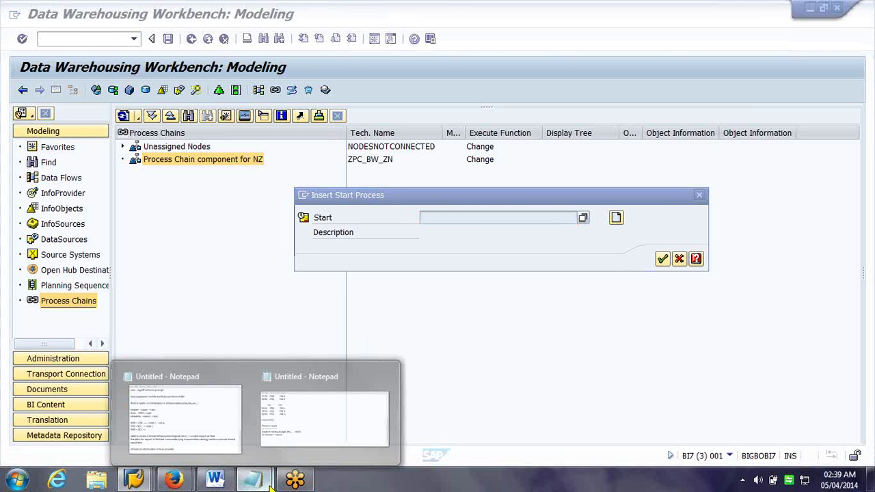
{"action": "left_click", "coordinate": [366, 422]}
{"action": "key", "text": "Up"}
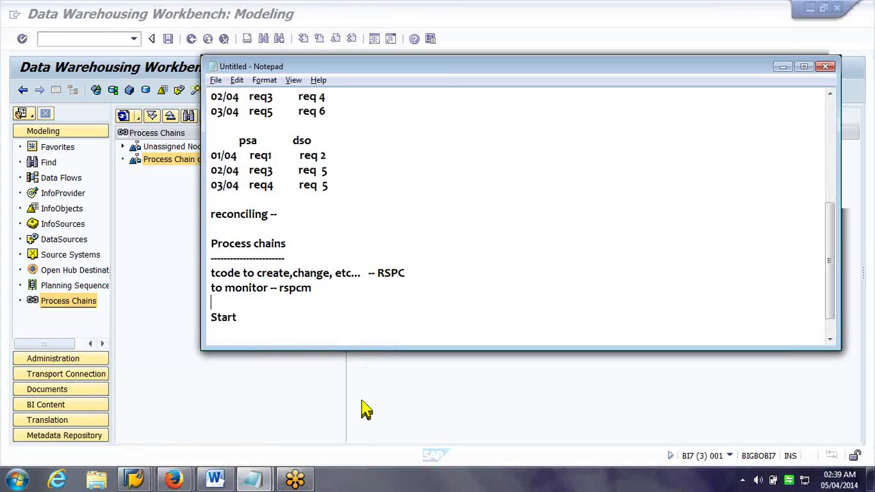
{"action": "key", "text": "Delete"}
{"action": "key", "text": "Return"}
{"action": "key", "text": "End"}
{"action": "type", "text": "process, / Va"}
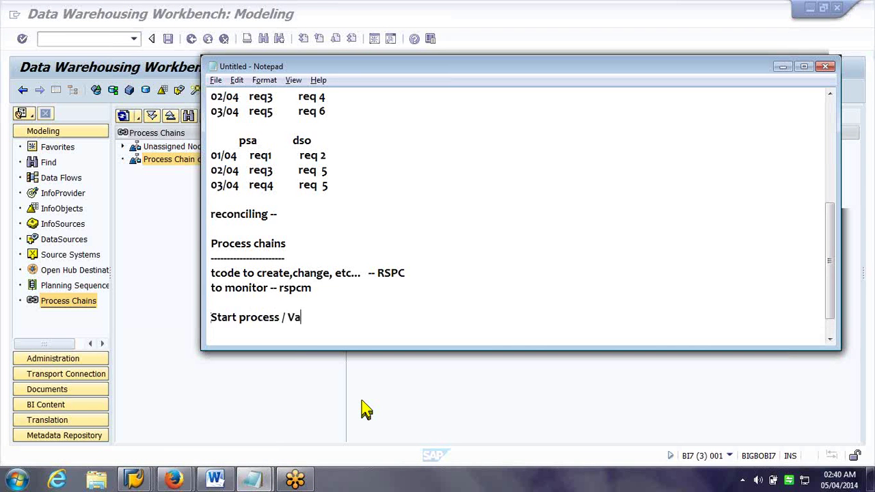
{"action": "type", "text": "riant --->"}
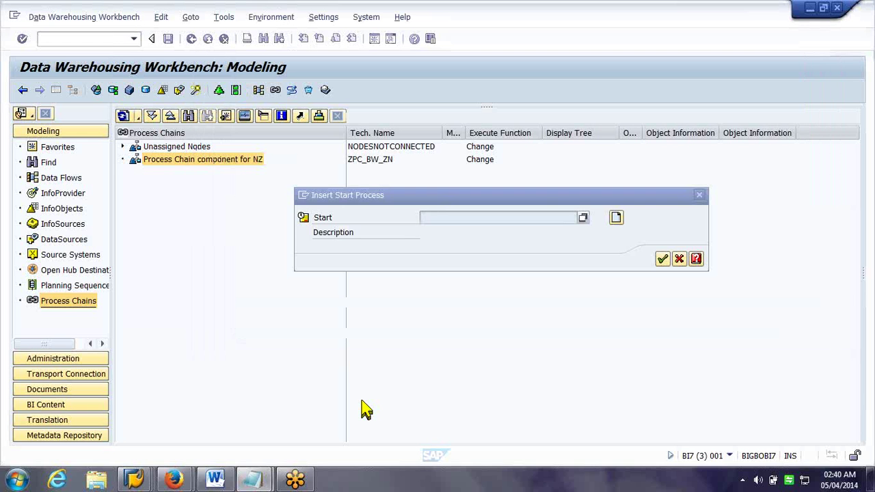
Begin a new start process variant in SAP, and insert "Start" before "Variant" in the Notepad note line.
{"action": "left_click", "coordinate": [616, 218]}
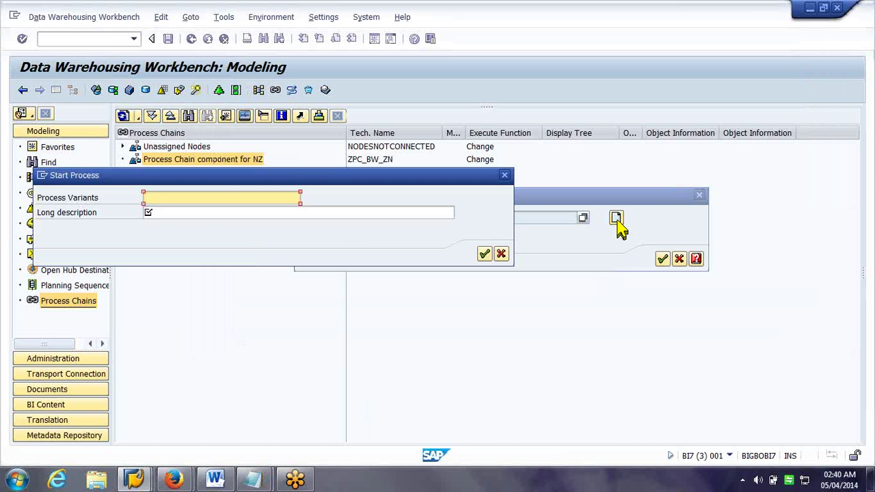
{"action": "left_click", "coordinate": [103, 198]}
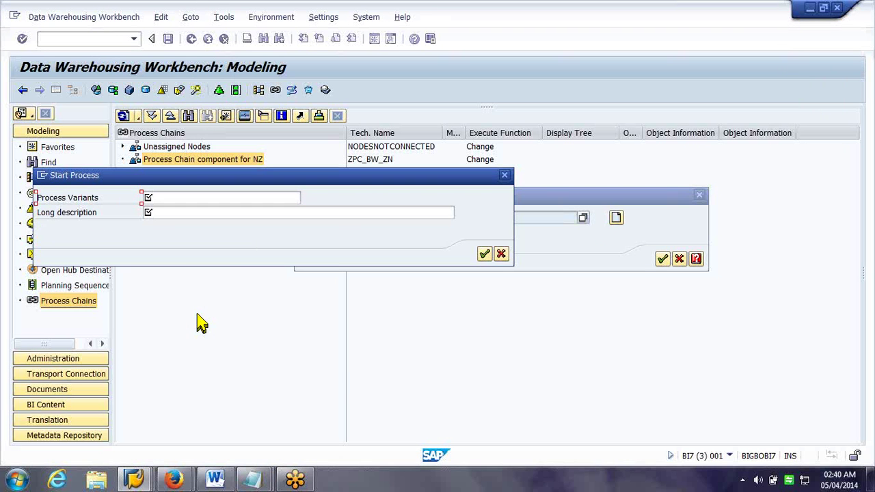
{"action": "key", "text": "alt+Tab"}
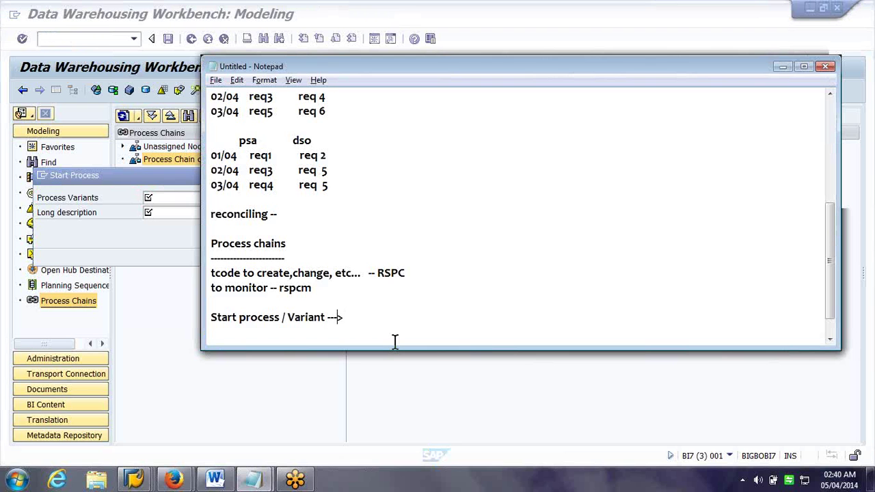
{"action": "key", "text": "ctrl+Left"}
{"action": "key", "text": "ctrl+Left"}
{"action": "type", "text": "Start"}
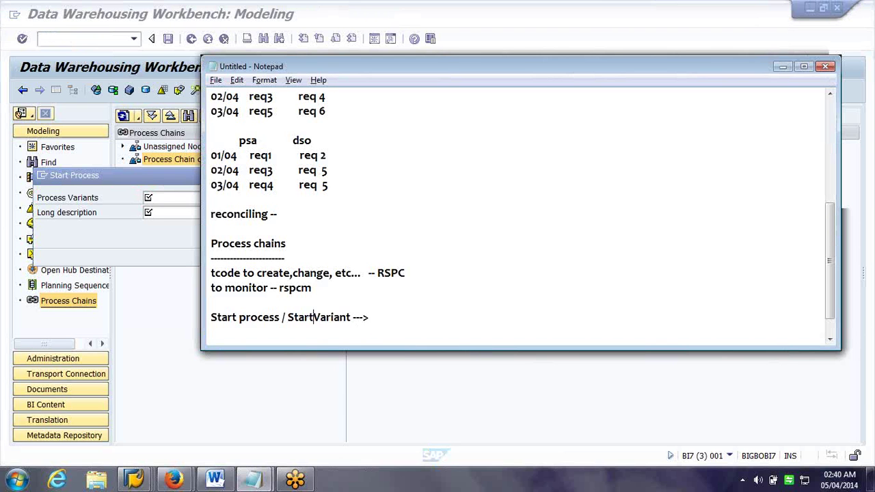
Below the start process note, add the lines "Process Variants" and "Process Types".
{"action": "left_click", "coordinate": [395, 341]}
{"action": "key", "text": "Return"}
{"action": "type", "text": "Process Variants"}
{"action": "key", "text": "Return"}
{"action": "type", "text": "Process Variants"}
{"action": "key", "text": "BackSpace"}
{"action": "key", "text": "BackSpace"}
{"action": "key", "text": "BackSpace"}
{"action": "key", "text": "BackSpace"}
{"action": "key", "text": "BackSpace"}
{"action": "key", "text": "BackSpace"}
{"action": "key", "text": "BackSpace"}
{"action": "key", "text": "BackSpace"}
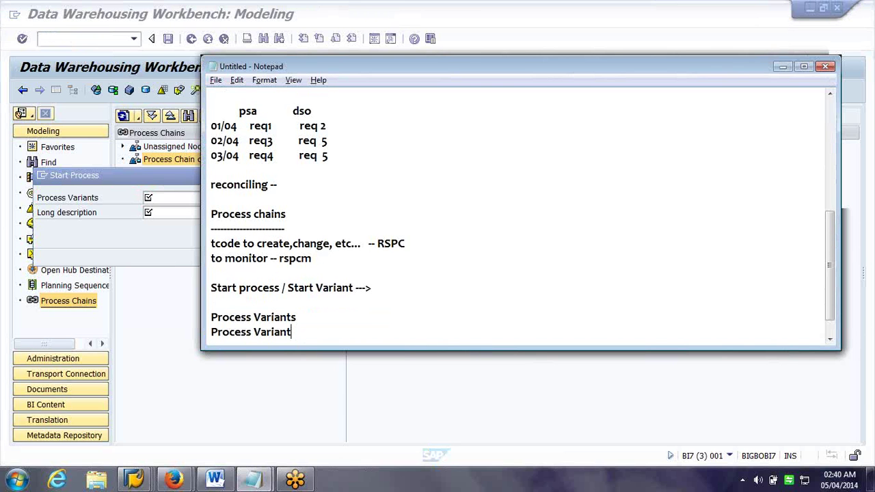
{"action": "type", "text": "Types"}
{"action": "left_click", "coordinate": [399, 351]}
Back in SAP, create the start process variant zstart with the long description "Start DSO".
{"action": "left_click", "coordinate": [289, 195]}
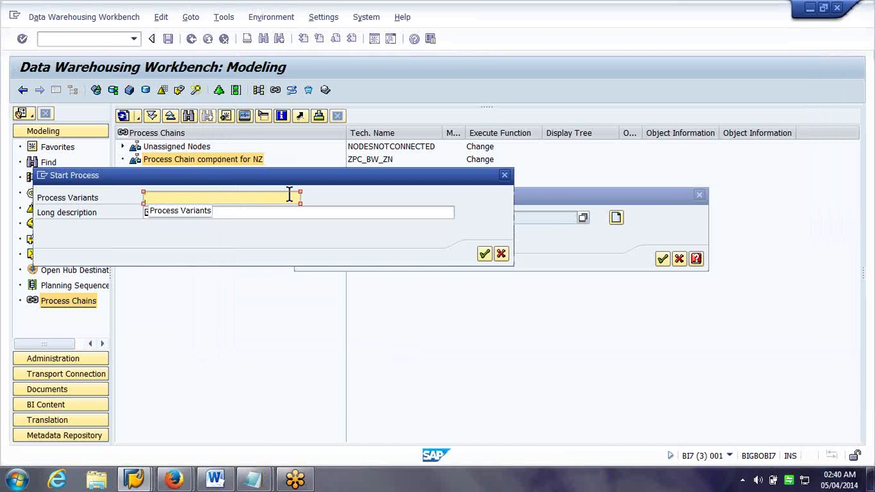
{"action": "type", "text": "zstart"}
{"action": "key", "text": "Tab"}
{"action": "type", "text": "STart"}
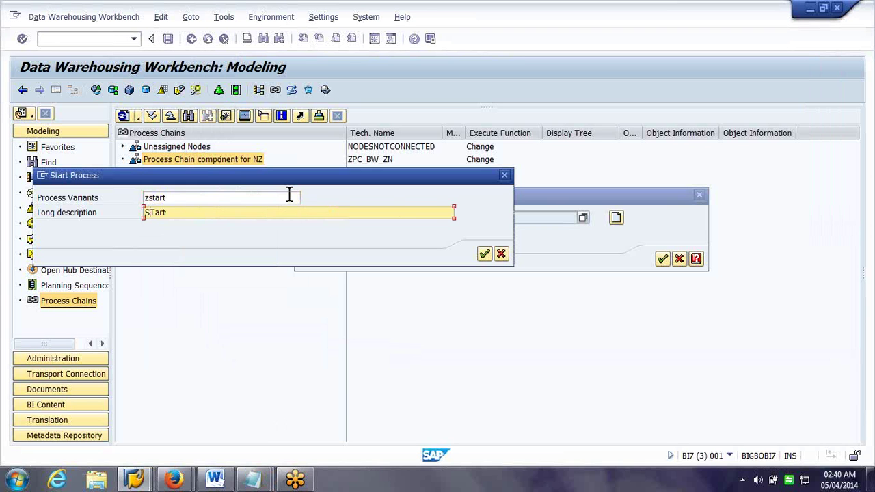
{"action": "key", "text": "BackSpace"}
{"action": "key", "text": "BackSpace"}
{"action": "key", "text": "BackSpace"}
{"action": "key", "text": "BackSpace"}
{"action": "type", "text": "tart"}
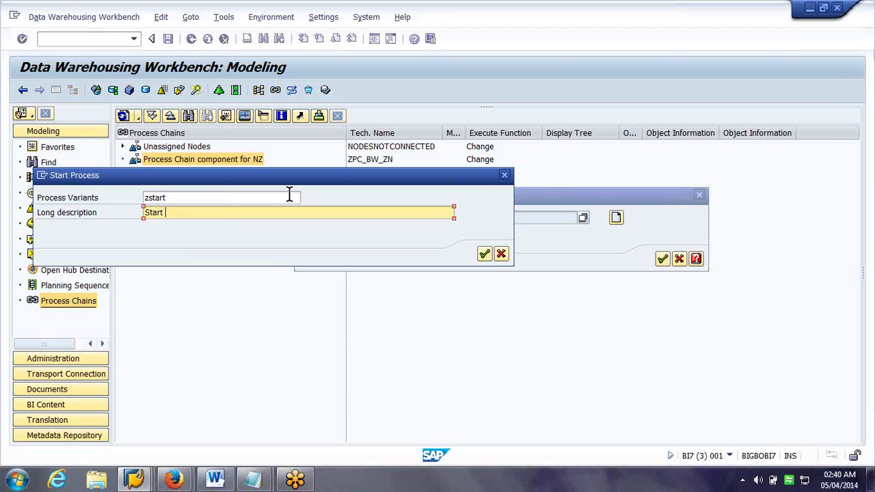
{"action": "type", "text": " DSO"}
{"action": "key", "text": "Return"}
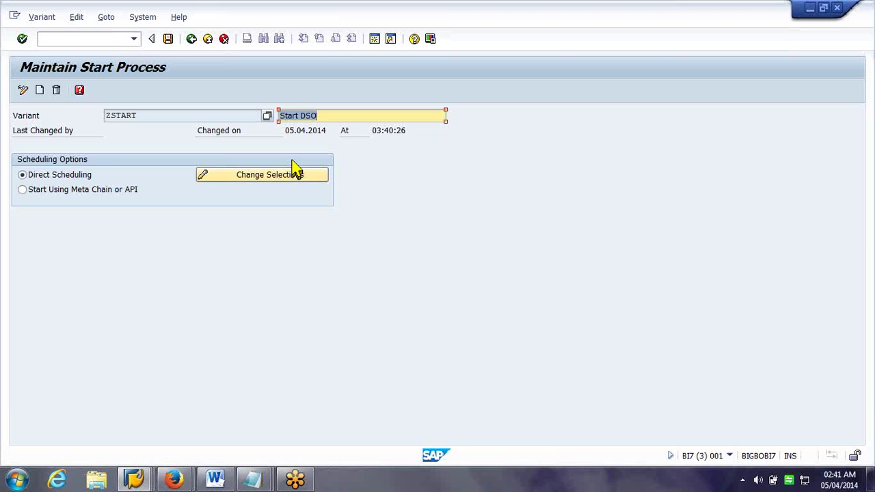
Switch the scheduling option to Start Using Meta Chain or API and back to Direct Scheduling.
{"action": "left_click", "coordinate": [77, 195]}
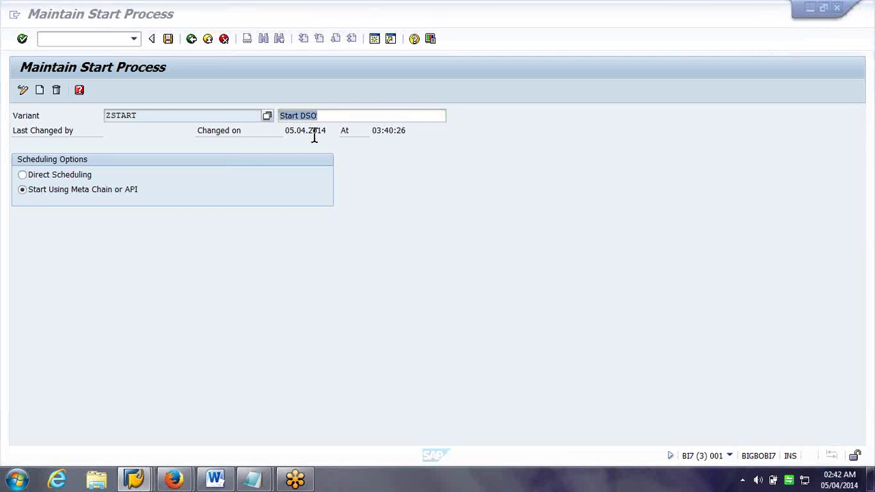
{"action": "left_click", "coordinate": [22, 189]}
{"action": "left_click", "coordinate": [72, 180]}
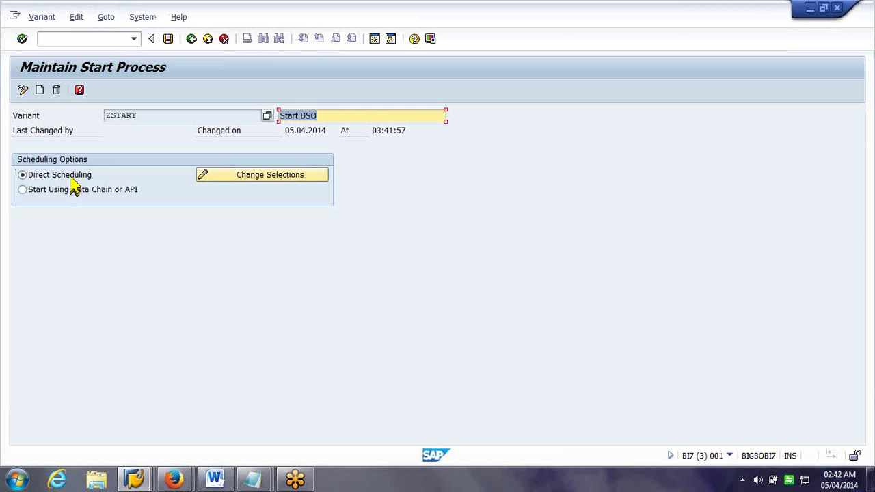
Open the scheduling selections for the start process and set a Date/Time start with the scheduled date 05.04.2014.
{"action": "left_click", "coordinate": [287, 176]}
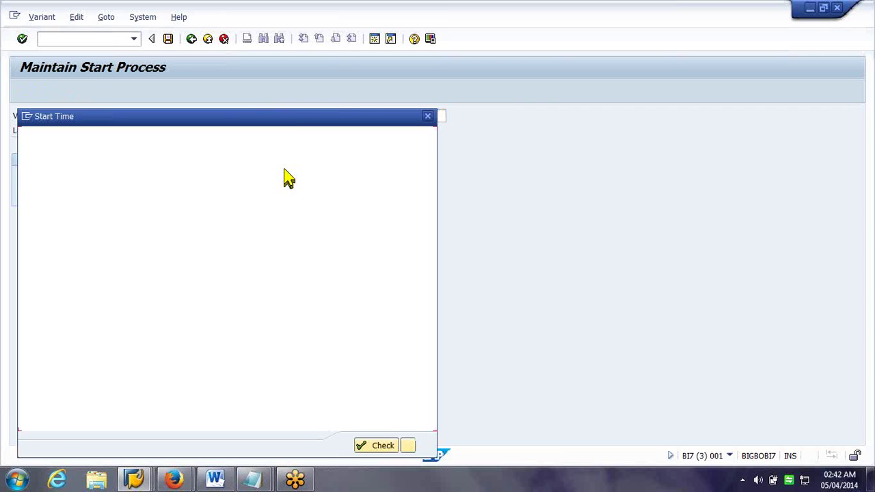
{"action": "left_click_drag", "start_coordinate": [288, 123], "coordinate": [635, 104]}
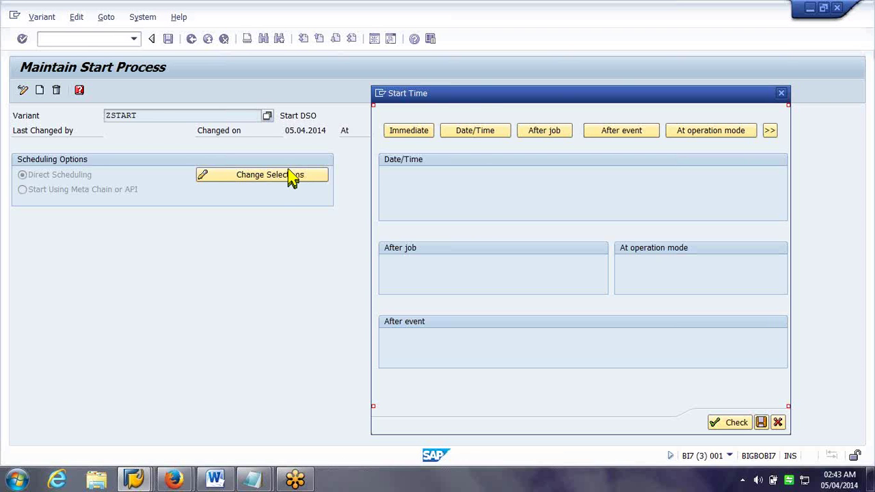
{"action": "left_click", "coordinate": [454, 136]}
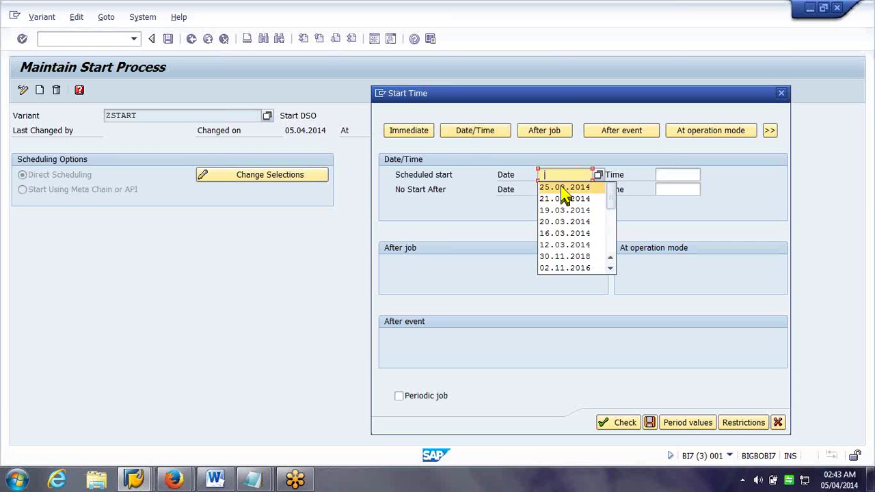
{"action": "left_click", "coordinate": [561, 188]}
{"action": "key", "text": "BackSpace"}
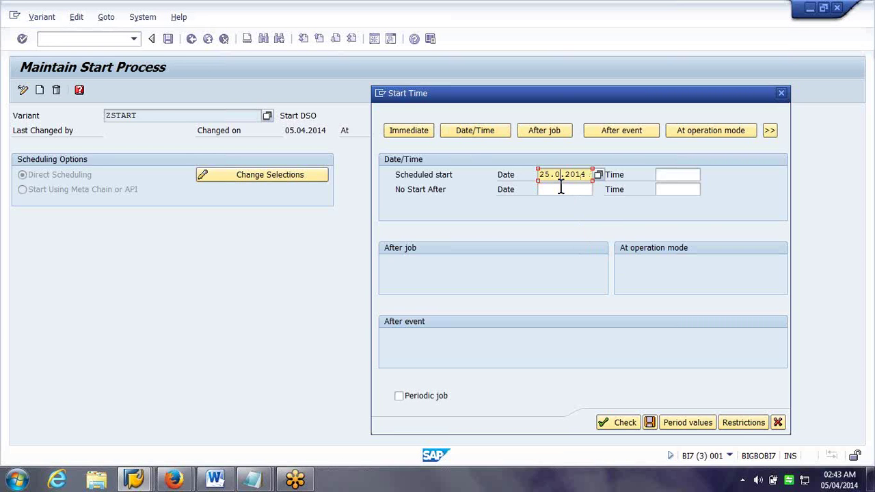
{"action": "type", "text": "4"}
{"action": "key", "text": "BackSpace"}
{"action": "type", "text": "0"}
{"action": "key", "text": "Tab"}
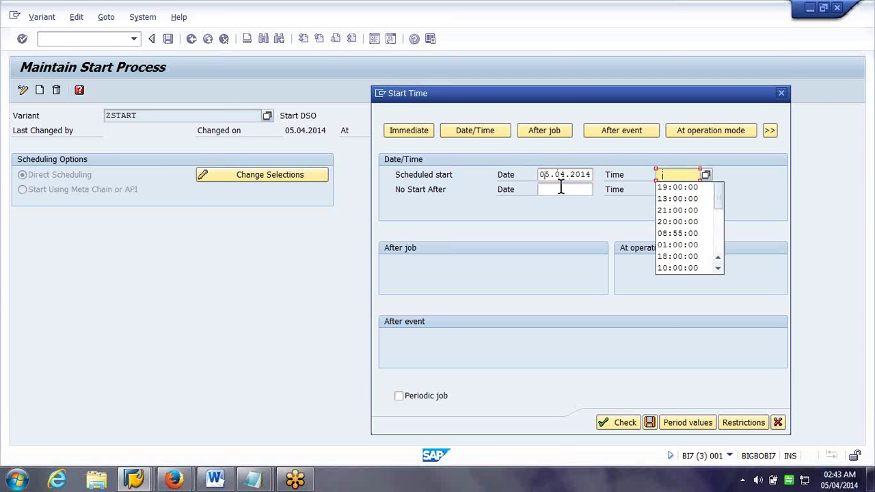
Set the scheduled start time to 23:00:00.
{"action": "key", "text": "Down"}
{"action": "key", "text": "Down"}
{"action": "key", "text": "Down"}
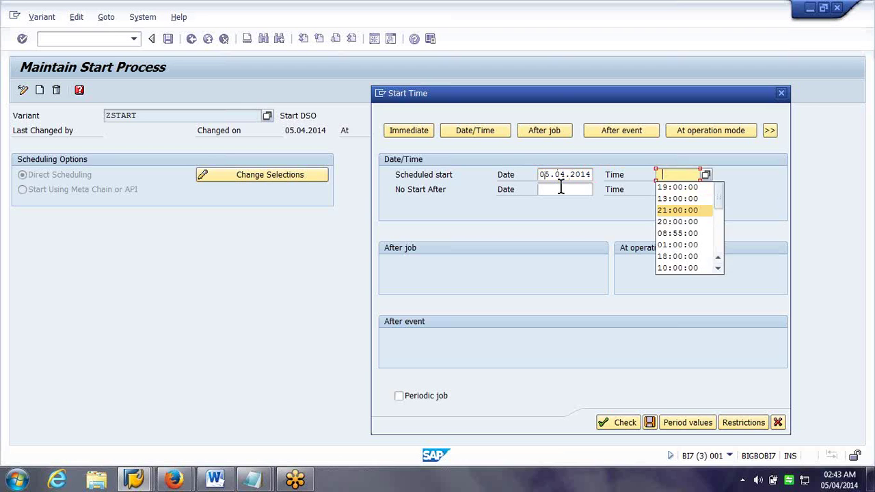
{"action": "key", "text": "Return"}
{"action": "type", "text": "23:00:00"}
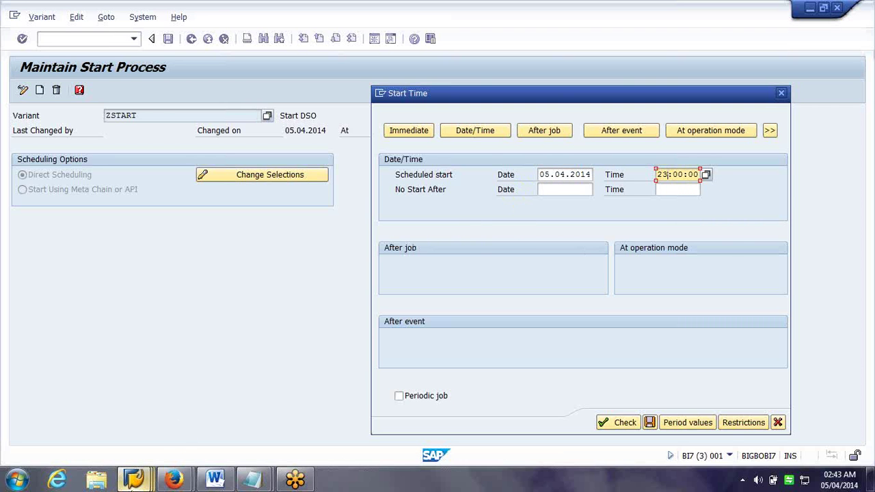
Check another open SAP session, and set the scheduled start time of the start process to 07:17:00.
{"action": "left_click", "coordinate": [132, 482]}
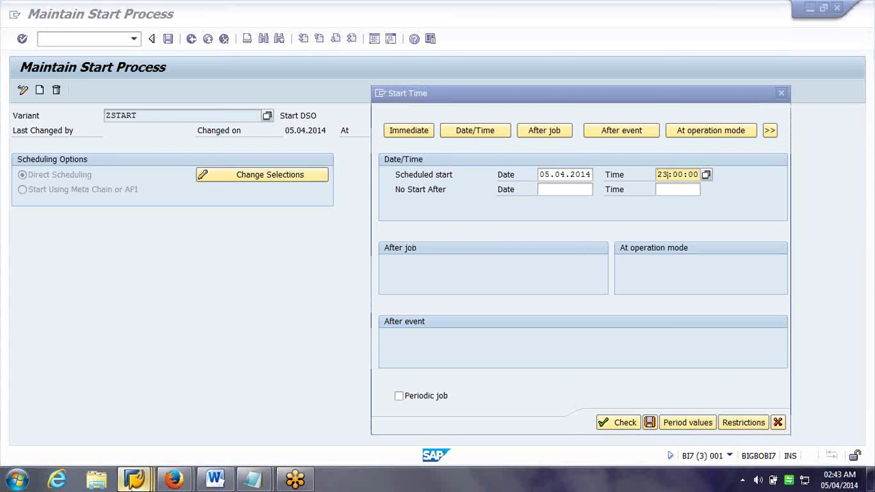
{"action": "mouse_move", "coordinate": [132, 482]}
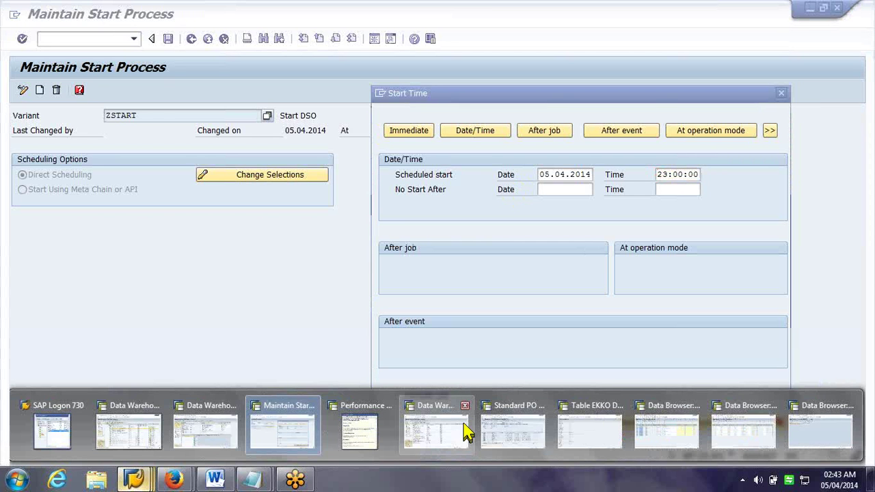
{"action": "left_click", "coordinate": [438, 429]}
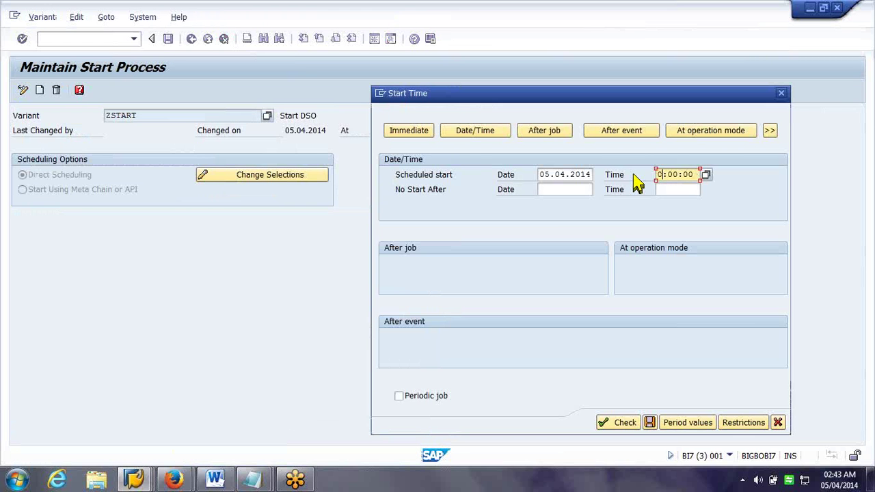
{"action": "type", "text": "7:2"}
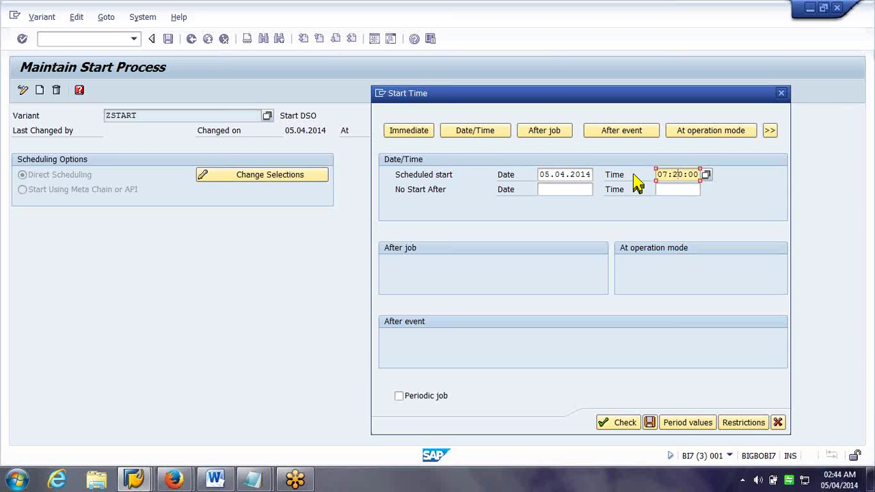
{"action": "key", "text": "BackSpace"}
{"action": "type", "text": "1"}
{"action": "key", "text": "Delete"}
{"action": "type", "text": "7"}
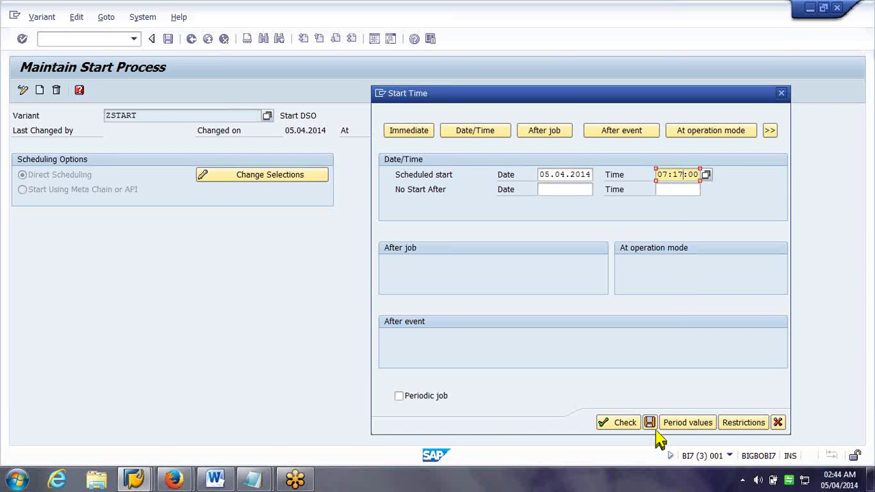
Make the start process a periodic job and save Daily as its period value.
{"action": "left_click", "coordinate": [434, 401]}
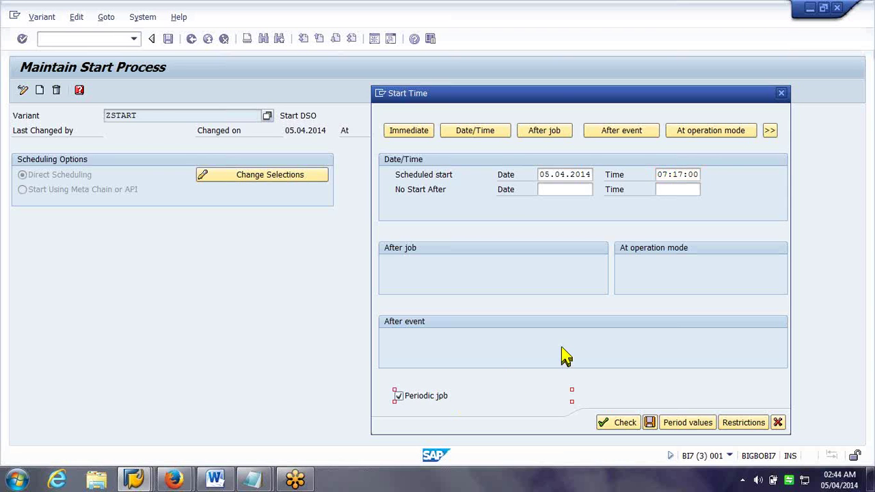
{"action": "left_click", "coordinate": [684, 425]}
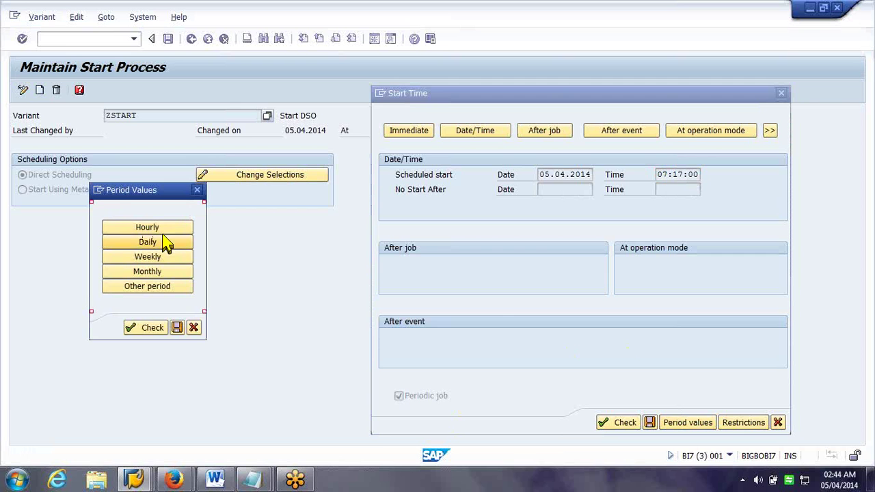
{"action": "left_click", "coordinate": [194, 329]}
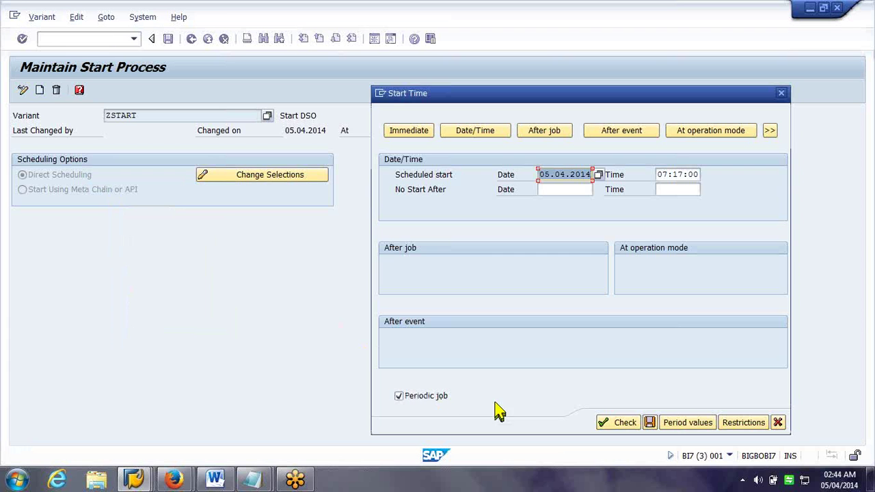
{"action": "left_click", "coordinate": [689, 424]}
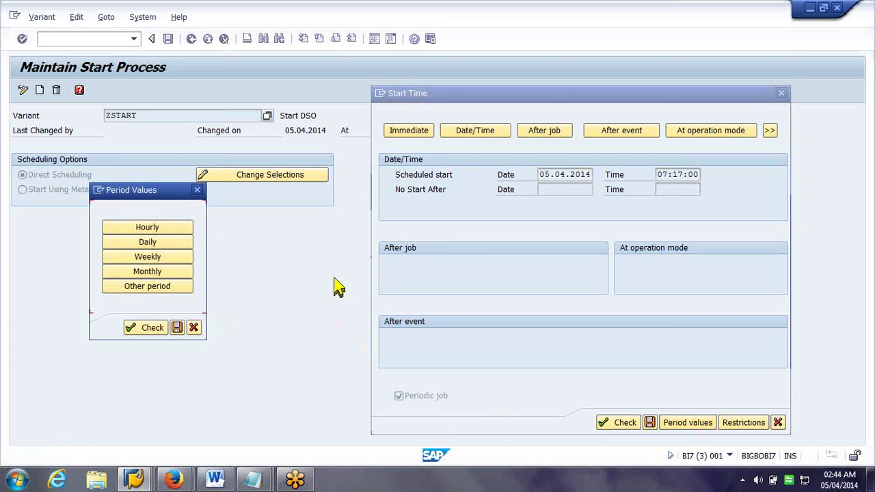
{"action": "left_click", "coordinate": [147, 242]}
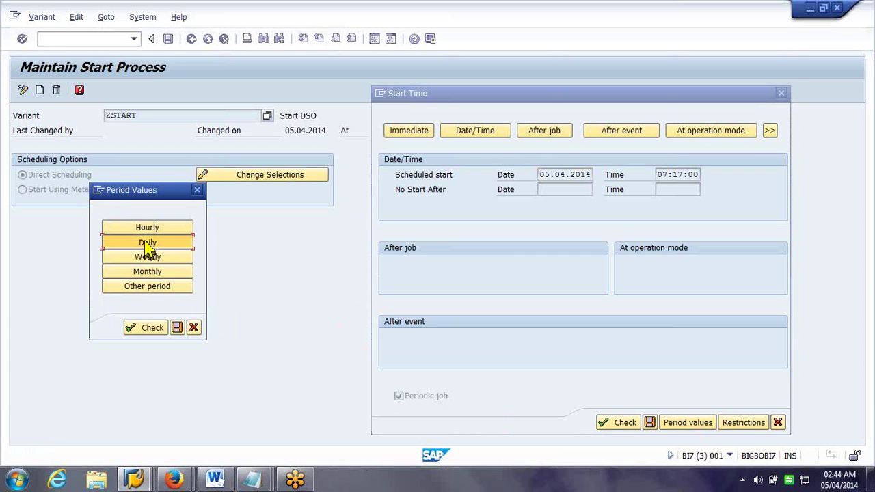
{"action": "left_click", "coordinate": [179, 328]}
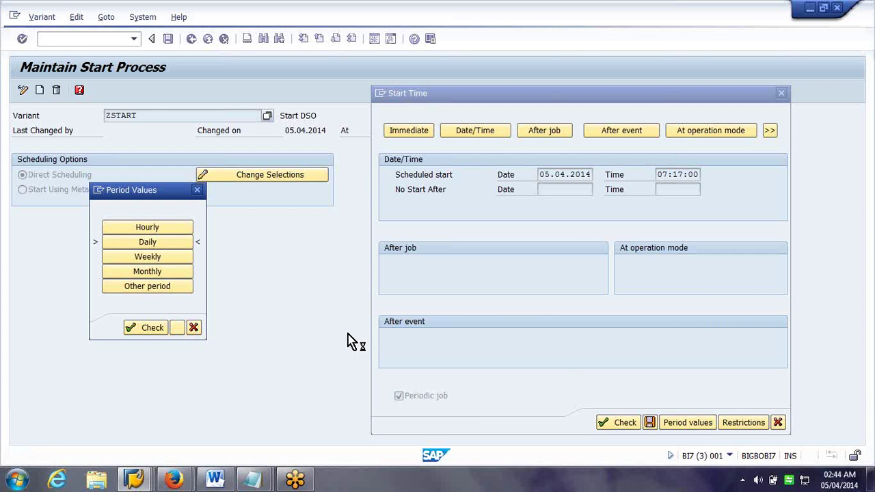
Restrict the start date so the job is not executed on Sundays or holidays, using factory calendar US.
{"action": "left_click", "coordinate": [741, 425]}
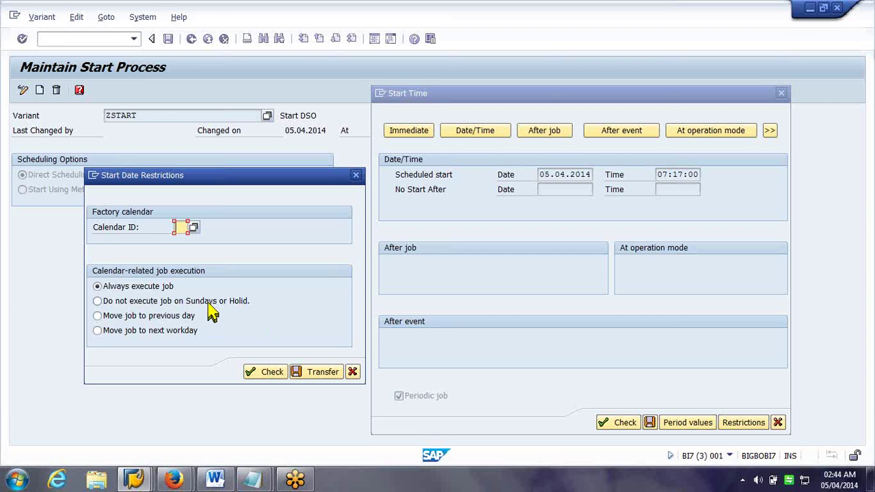
{"action": "left_click", "coordinate": [209, 305]}
{"action": "left_click", "coordinate": [182, 226]}
{"action": "key", "text": "F4"}
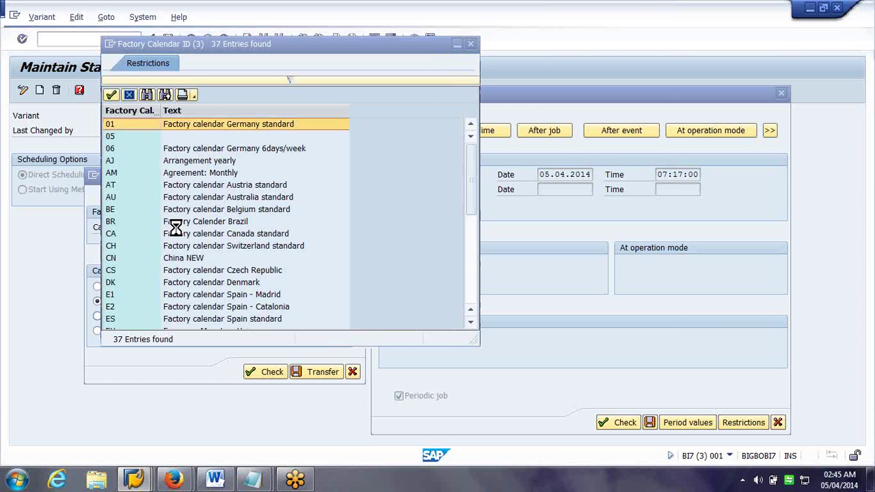
{"action": "key", "text": "Down"}
{"action": "key", "text": "Down"}
{"action": "key", "text": "Down"}
{"action": "key", "text": "Down"}
{"action": "key", "text": "Down"}
{"action": "key", "text": "Down"}
{"action": "key", "text": "Down"}
{"action": "key", "text": "Down"}
{"action": "key", "text": "Down"}
{"action": "key", "text": "Down"}
{"action": "key", "text": "Down"}
{"action": "key", "text": "Down"}
{"action": "key", "text": "Down"}
{"action": "key", "text": "Down"}
{"action": "key", "text": "Down"}
{"action": "key", "text": "Down"}
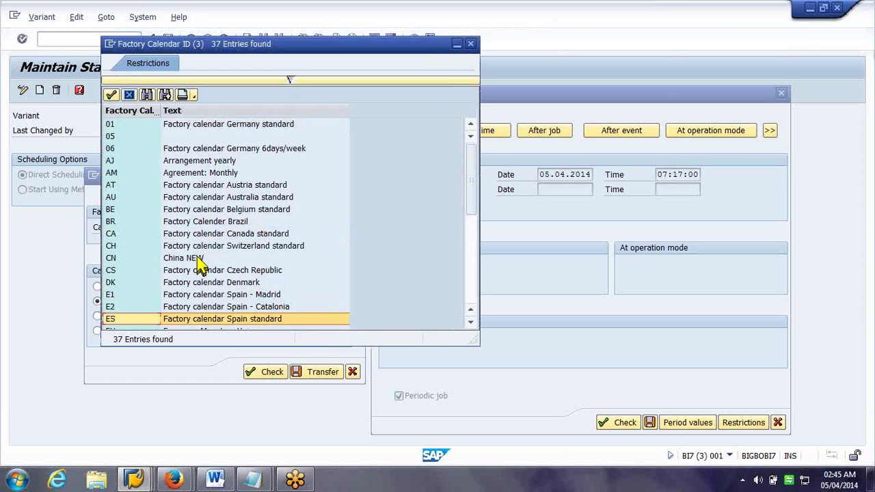
{"action": "key", "text": "Down"}
{"action": "key", "text": "Down"}
{"action": "key", "text": "Down"}
{"action": "key", "text": "Down"}
{"action": "key", "text": "Down"}
{"action": "key", "text": "Down"}
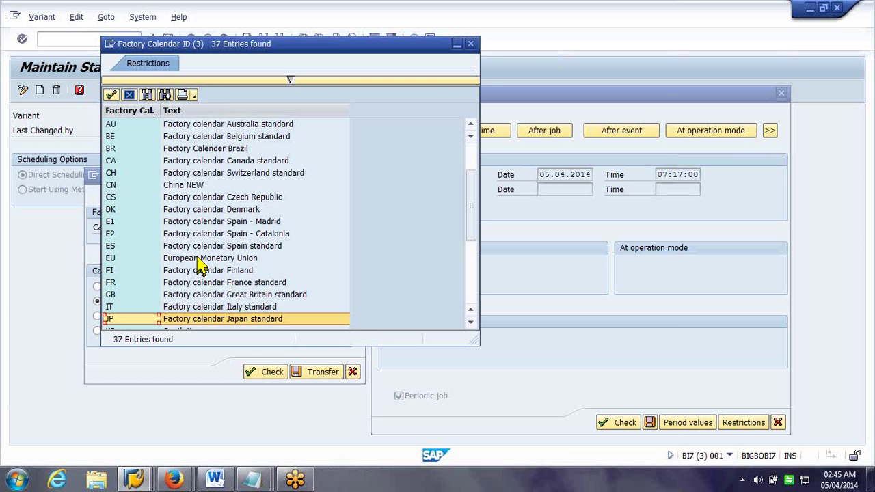
{"action": "key", "text": "Down"}
{"action": "key", "text": "Down"}
{"action": "key", "text": "Down"}
{"action": "key", "text": "Down"}
{"action": "key", "text": "Down"}
{"action": "key", "text": "Down"}
{"action": "key", "text": "Down"}
{"action": "key", "text": "Down"}
{"action": "key", "text": "Down"}
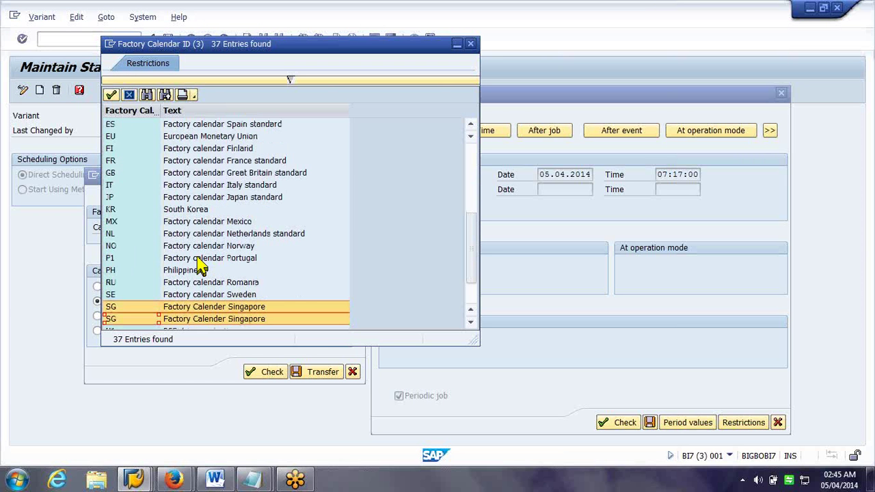
{"action": "key", "text": "Down"}
{"action": "key", "text": "Down"}
{"action": "key", "text": "Down"}
{"action": "key", "text": "Down"}
{"action": "key", "text": "Down"}
{"action": "left_click", "coordinate": [138, 283]}
{"action": "double_click", "coordinate": [140, 282]}
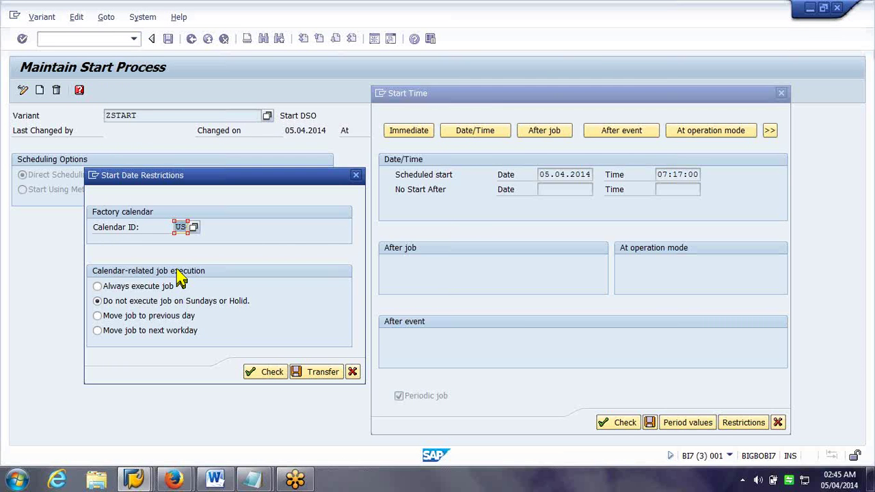
Create a new SAP session and add the note "scal tcode -- factory calendar" below Process Types in Notepad.
{"action": "left_click", "coordinate": [95, 177]}
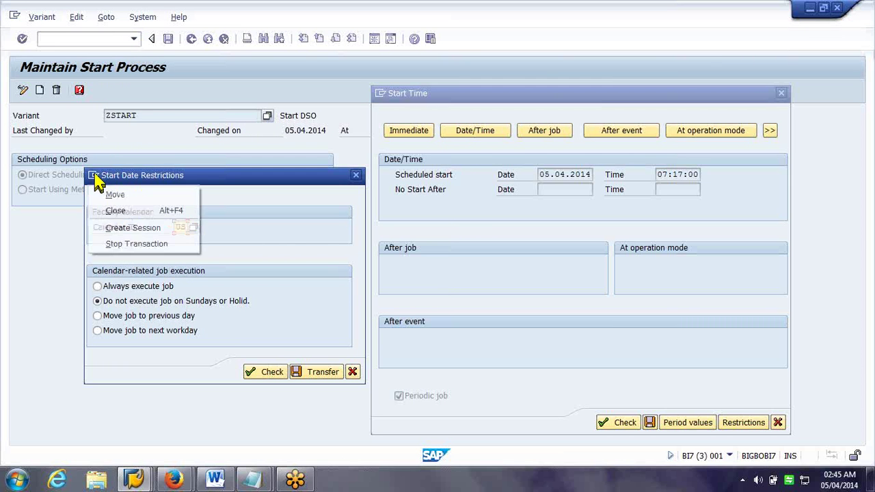
{"action": "left_click", "coordinate": [132, 227]}
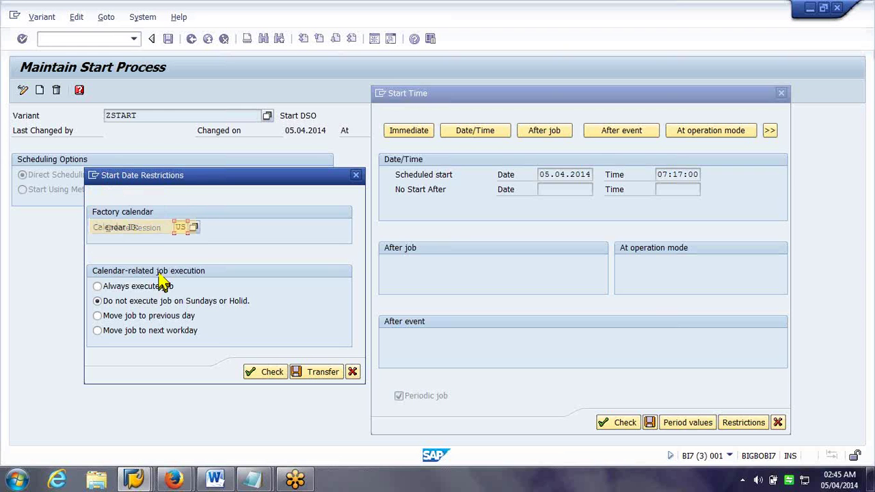
{"action": "left_click", "coordinate": [266, 478]}
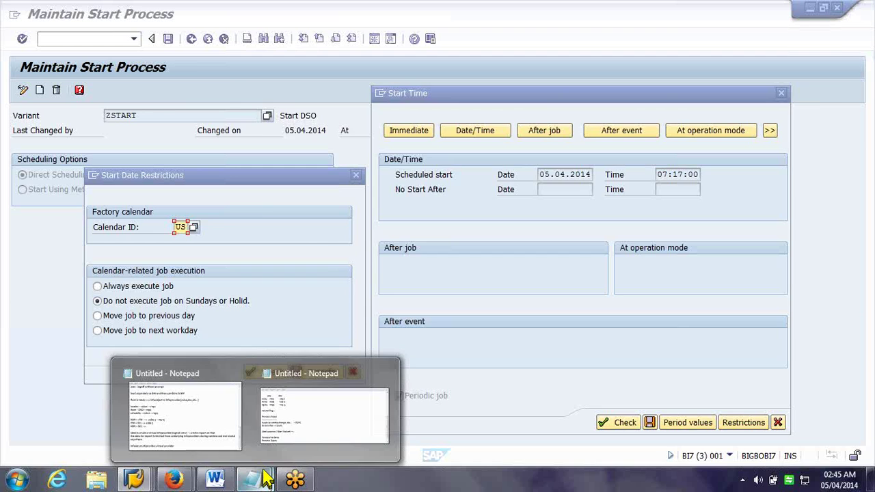
{"action": "left_click", "coordinate": [327, 440]}
{"action": "key", "text": "Return"}
{"action": "key", "text": "Return"}
{"action": "type", "text": "scal"}
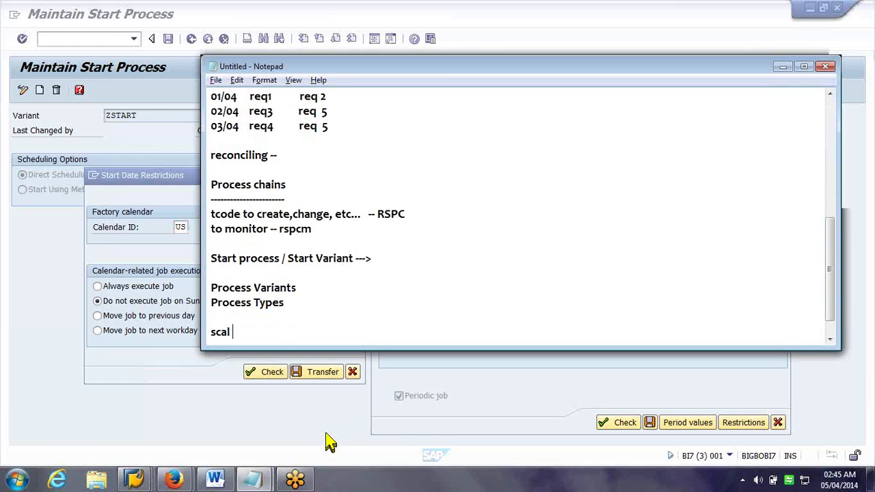
{"action": "left_click", "coordinate": [327, 440]}
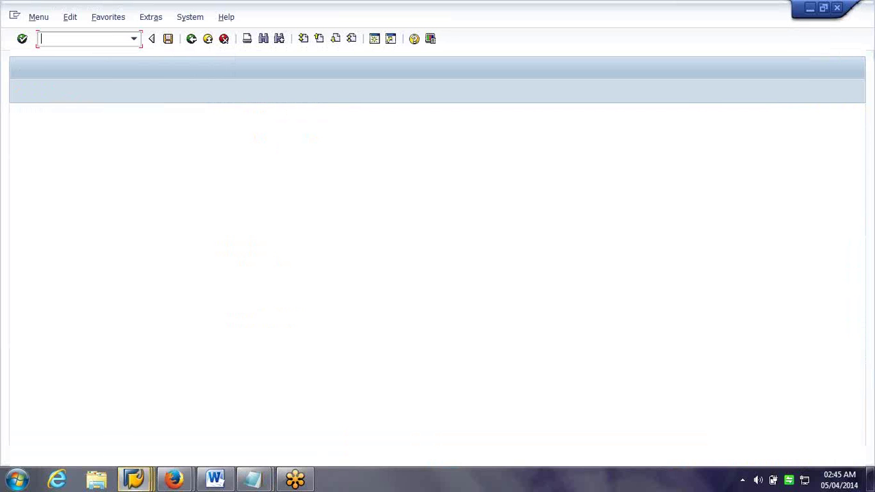
{"action": "type", "text": "code"}
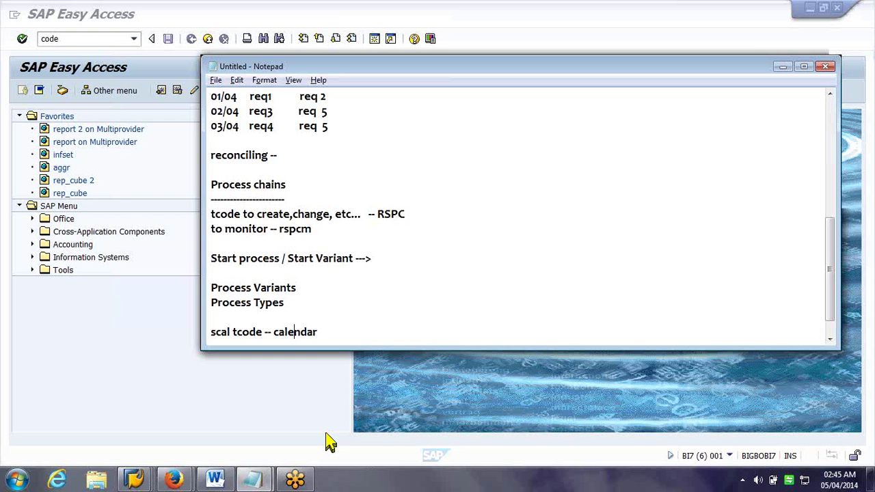
{"action": "type", "text": "factory"}
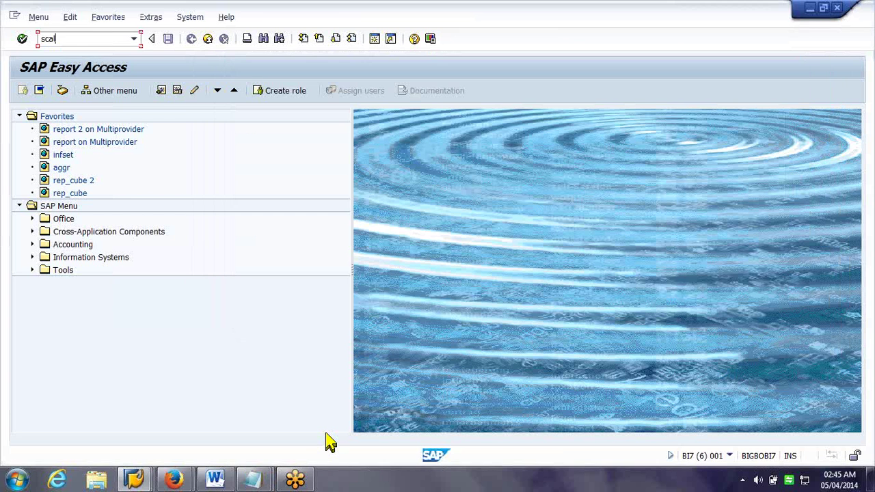
Run transaction scal in the new SAP session and look through the public holidays overview.
{"action": "key", "text": "Return"}
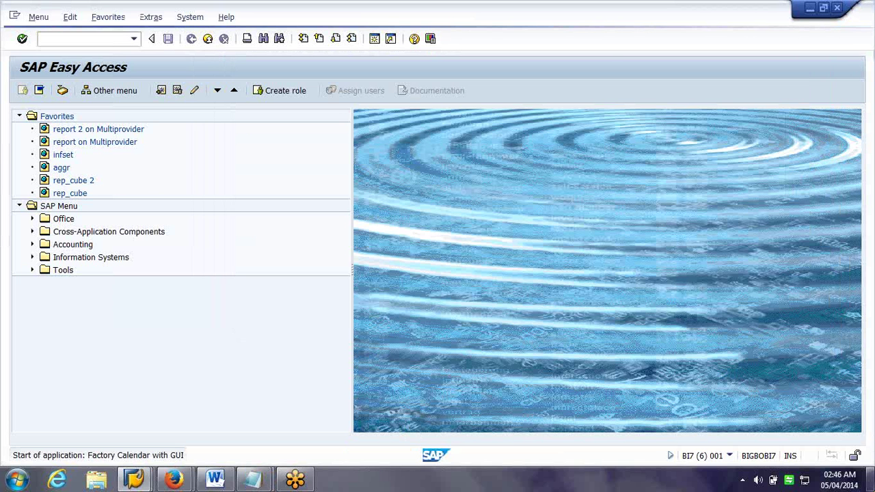
{"action": "mouse_move", "coordinate": [871, 478]}
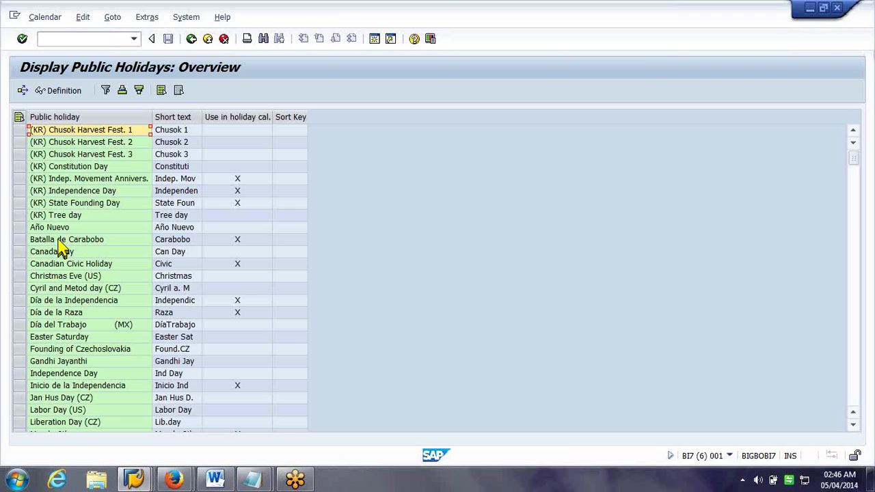
{"action": "scroll", "coordinate": [87, 275], "scroll_direction": "down", "scroll_amount": 6}
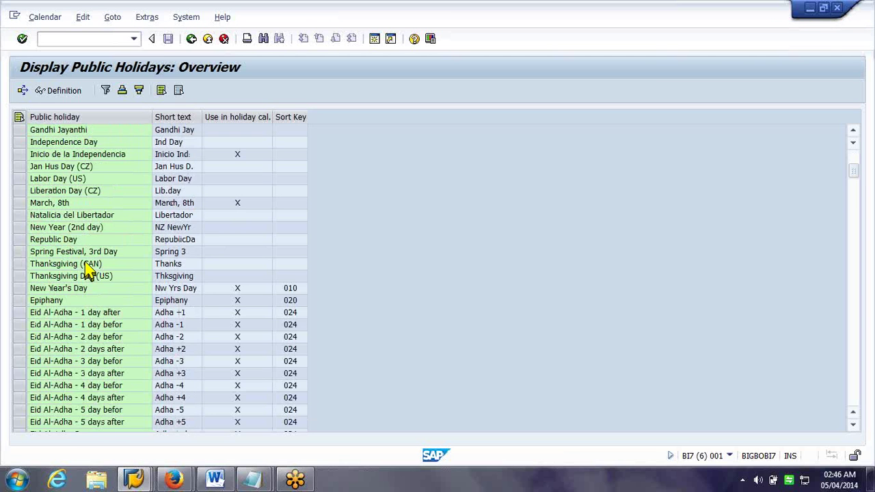
{"action": "scroll", "coordinate": [86, 266], "scroll_direction": "down", "scroll_amount": 10}
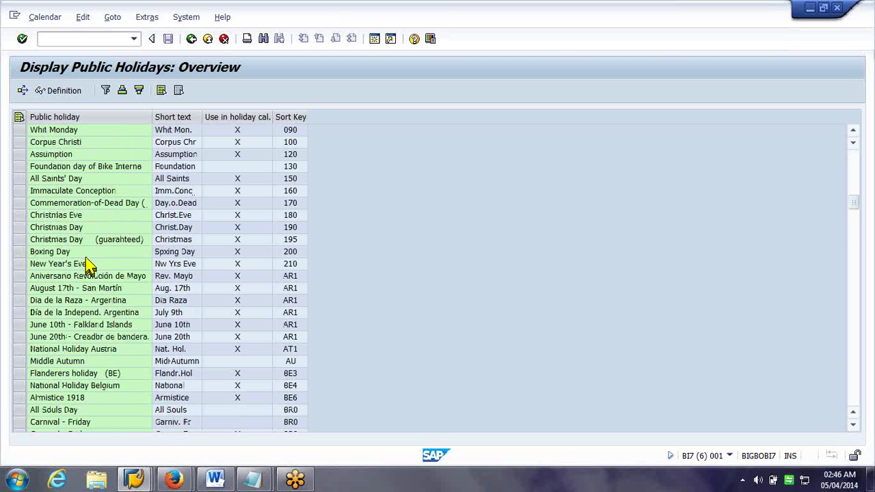
{"action": "scroll", "coordinate": [87, 267], "scroll_direction": "down", "scroll_amount": 10}
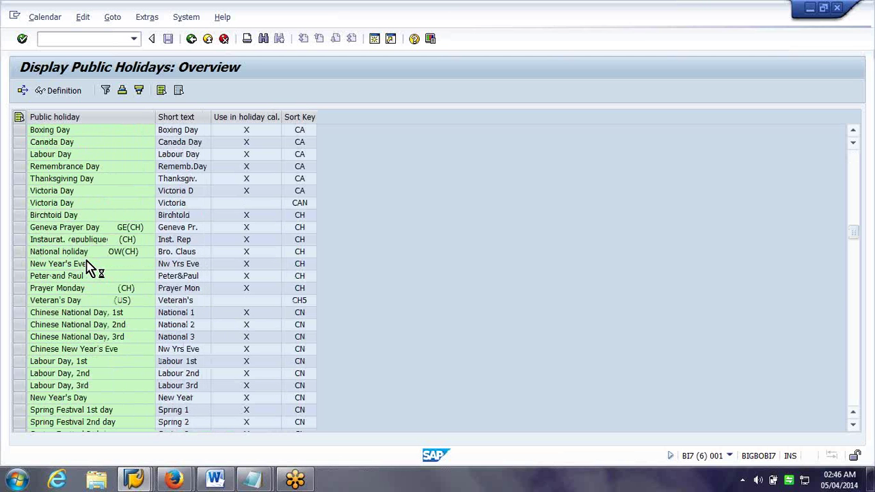
{"action": "left_click", "coordinate": [94, 316]}
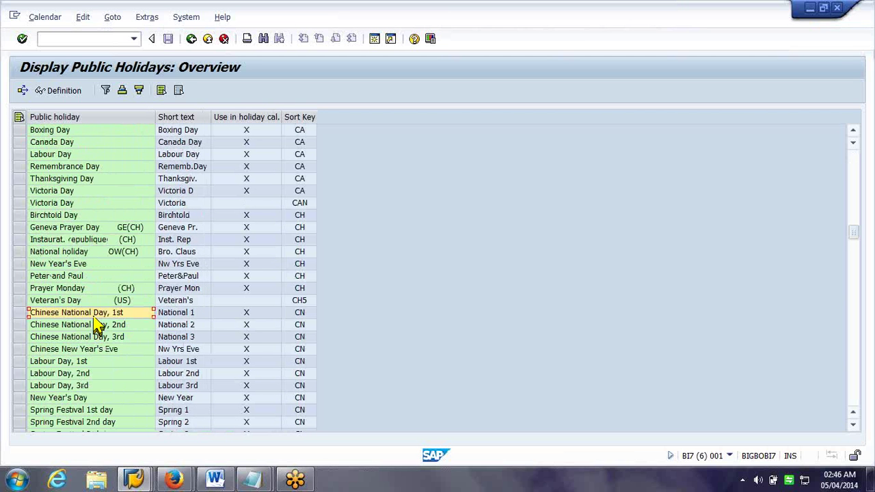
{"action": "scroll", "coordinate": [96, 326], "scroll_direction": "down", "scroll_amount": 10}
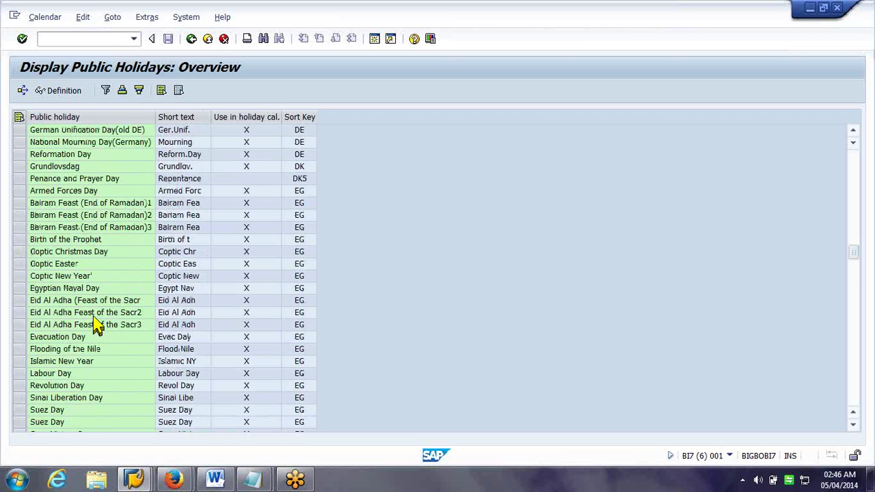
{"action": "scroll", "coordinate": [96, 326], "scroll_direction": "down", "scroll_amount": 10}
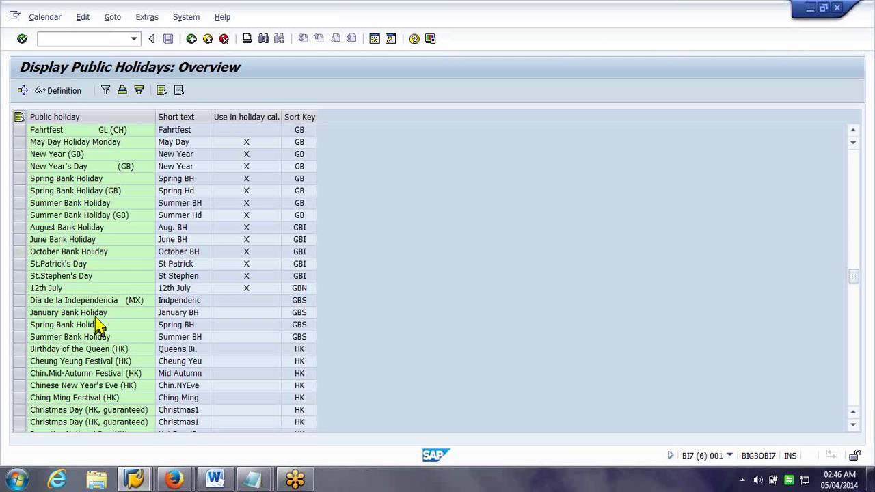
{"action": "scroll", "coordinate": [96, 326], "scroll_direction": "down", "scroll_amount": 2}
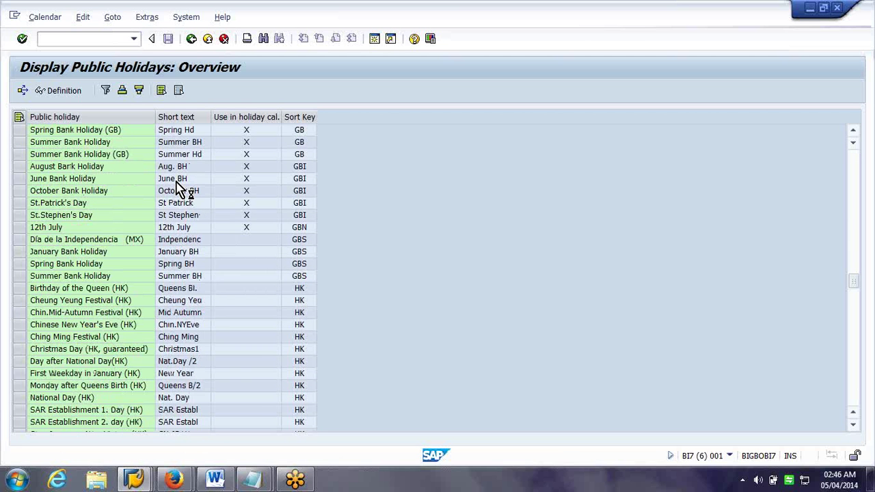
Go back to the calendar main menu and display the factory calendar overview.
{"action": "left_click", "coordinate": [193, 39]}
{"action": "left_click", "coordinate": [55, 218]}
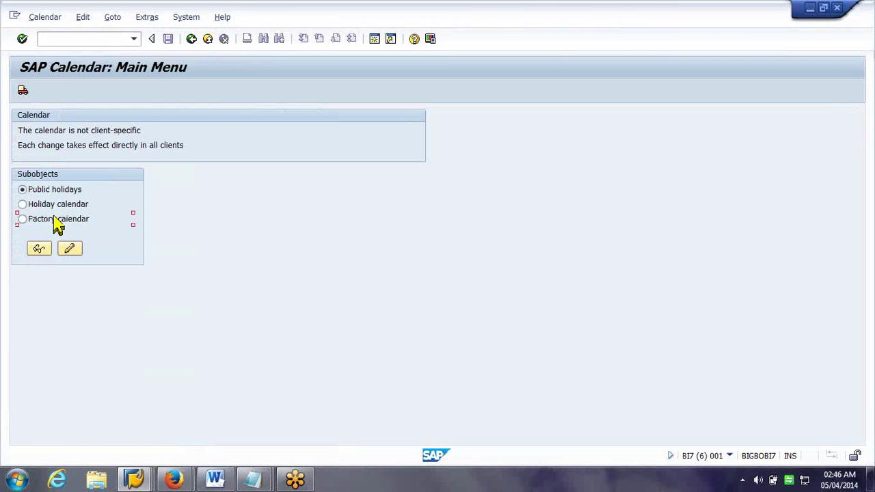
{"action": "left_click", "coordinate": [41, 249]}
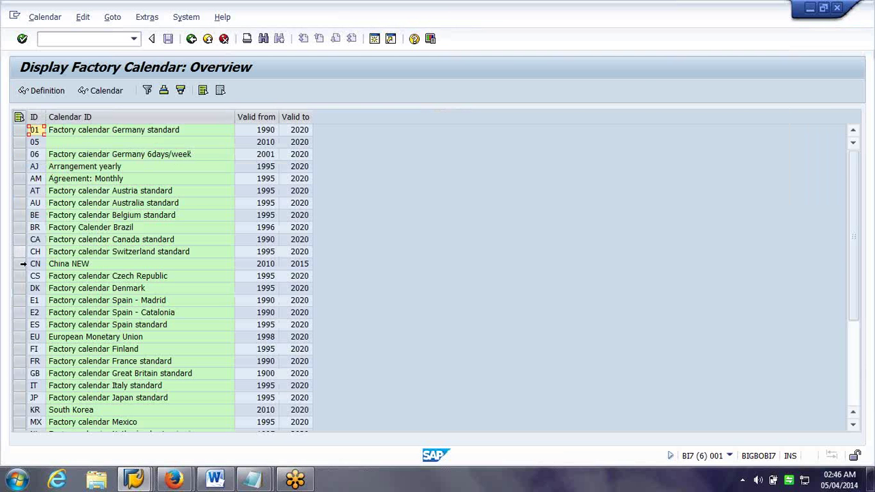
Display the definition of the factory calendar US standard and examine its validity, holiday calendar and workdays.
{"action": "left_click", "coordinate": [42, 301]}
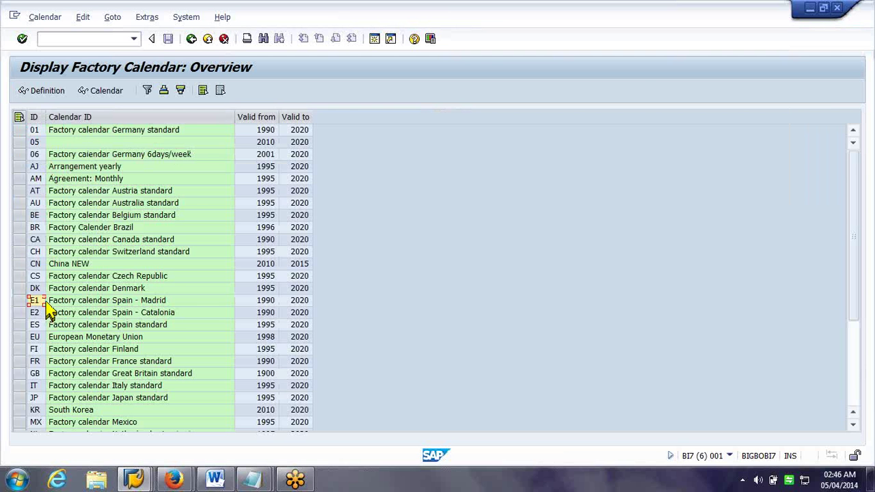
{"action": "scroll", "coordinate": [56, 299], "scroll_direction": "down", "scroll_amount": 1}
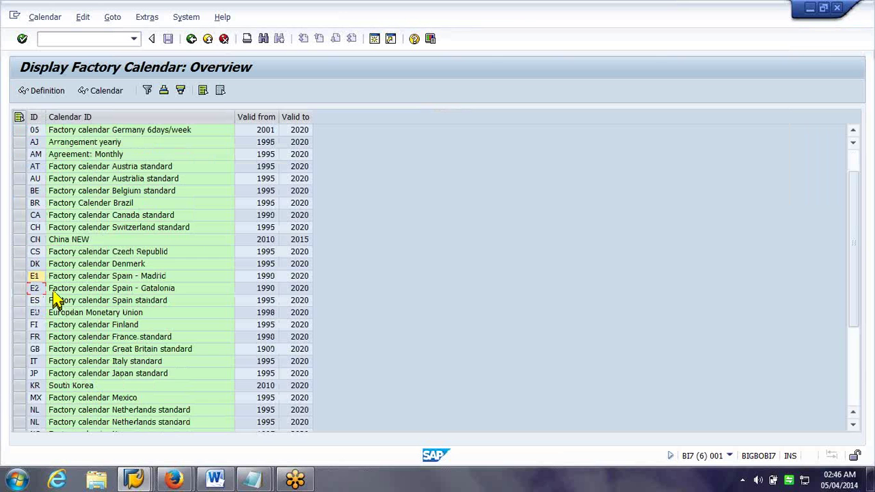
{"action": "scroll", "coordinate": [56, 298], "scroll_direction": "down", "scroll_amount": 5}
{"action": "left_click", "coordinate": [19, 385]}
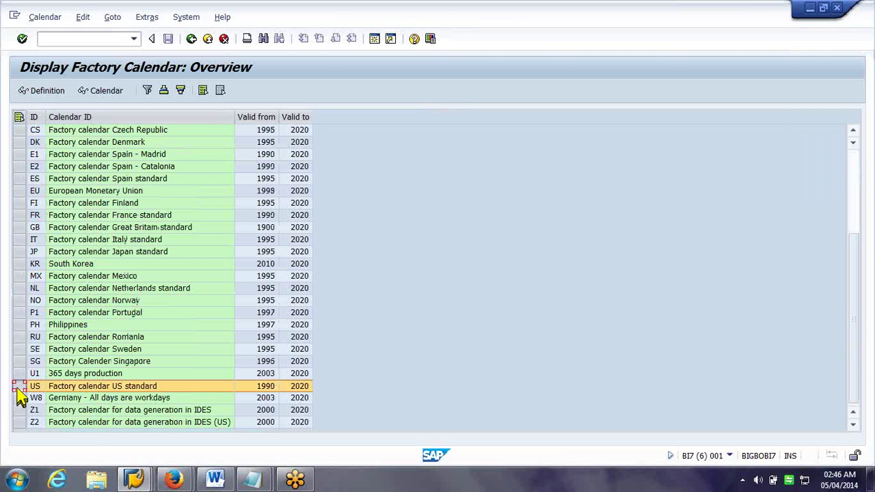
{"action": "left_click", "coordinate": [48, 91]}
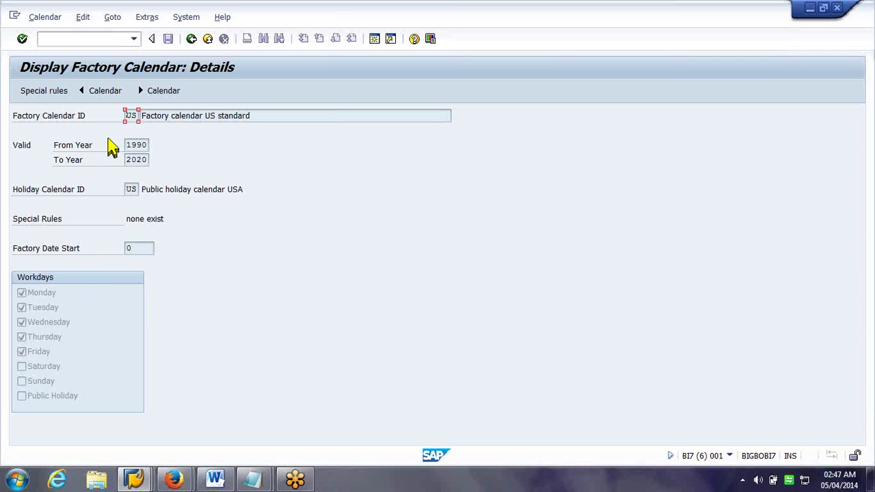
Return to the factory calendar overview and display the yearly calendar list for Factory calendar US standard.
{"action": "left_click", "coordinate": [50, 97]}
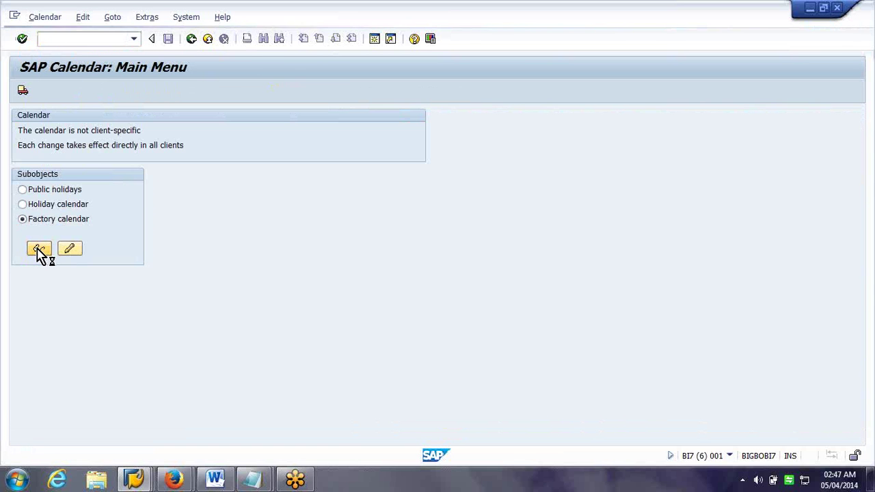
{"action": "left_click", "coordinate": [39, 250]}
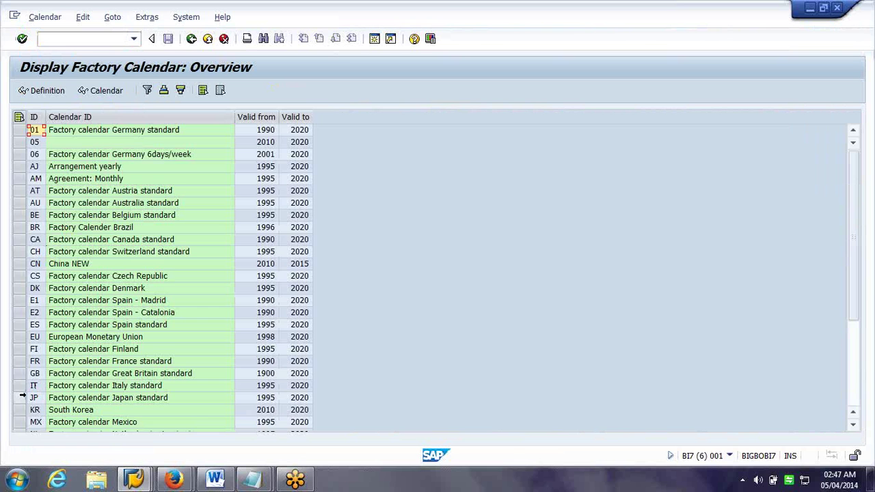
{"action": "left_click", "coordinate": [20, 397]}
{"action": "scroll", "coordinate": [28, 397], "scroll_direction": "down", "scroll_amount": 4}
{"action": "left_click", "coordinate": [19, 385]}
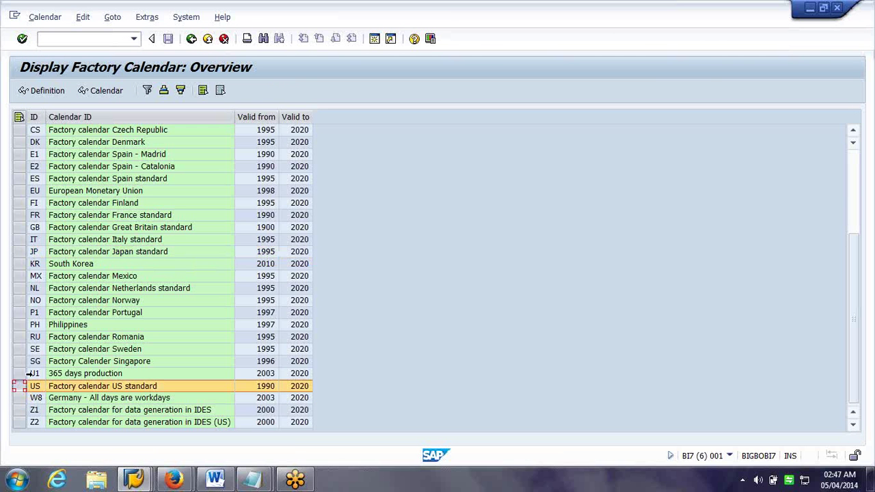
{"action": "left_click", "coordinate": [107, 96]}
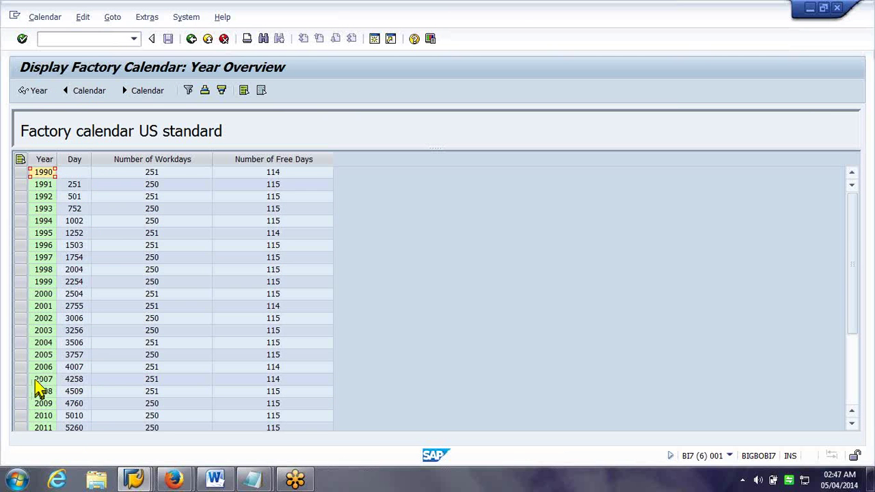
Open the year 2014 of the US factory calendar and examine its public holidays, such as Memorial Day.
{"action": "scroll", "coordinate": [39, 388], "scroll_direction": "down", "scroll_amount": 4}
{"action": "left_click", "coordinate": [19, 343]}
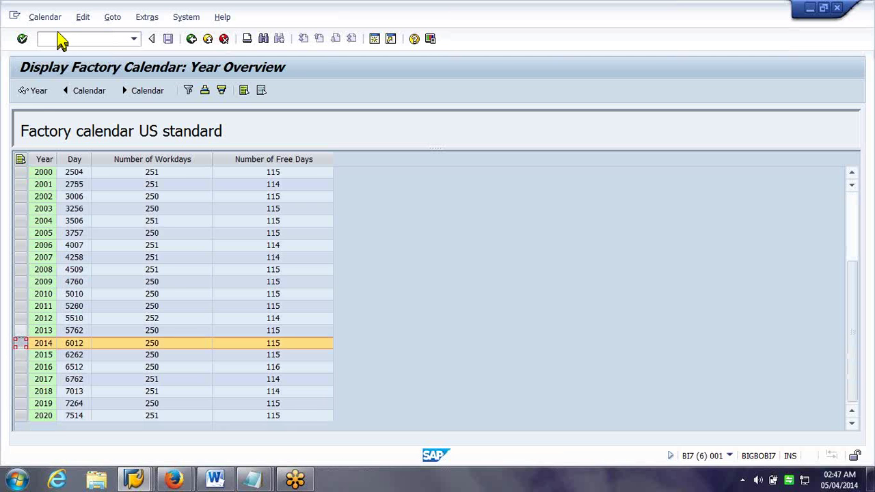
{"action": "left_click", "coordinate": [37, 93]}
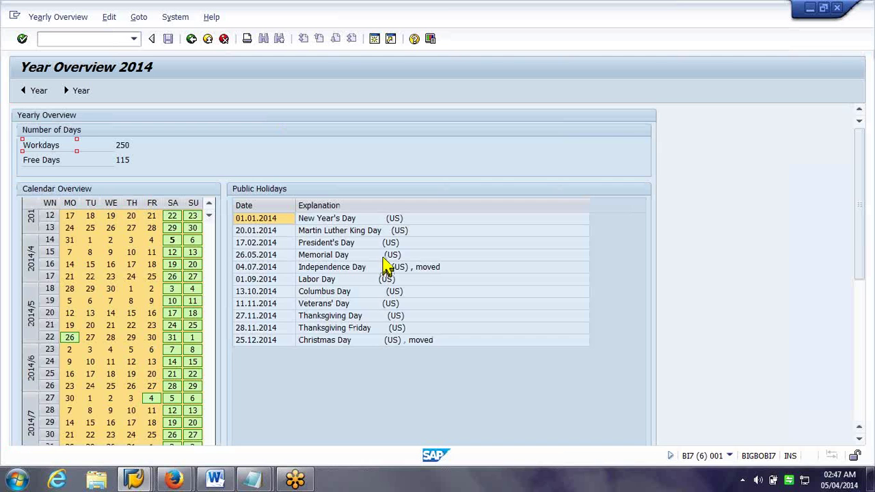
{"action": "left_click", "coordinate": [388, 257]}
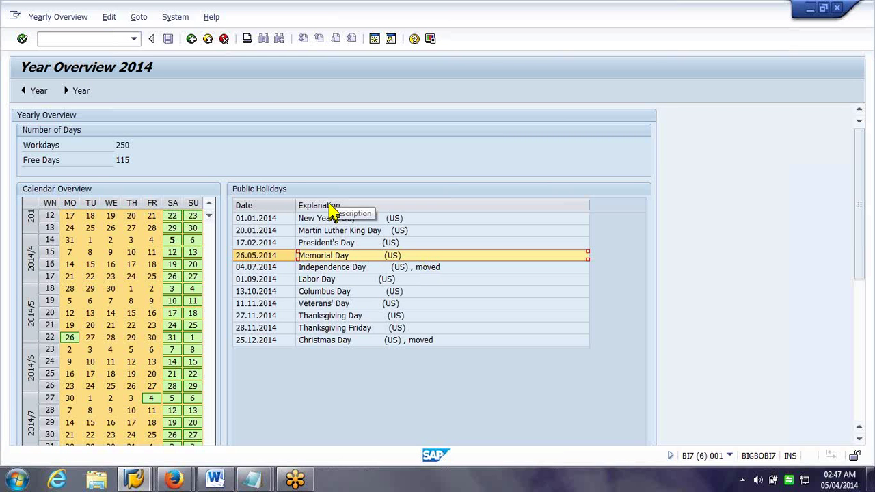
Open the Data Warehousing Workbench source systems and start Transfer Global Settings for DEV Client 800.
{"action": "key", "text": "alt+Tab"}
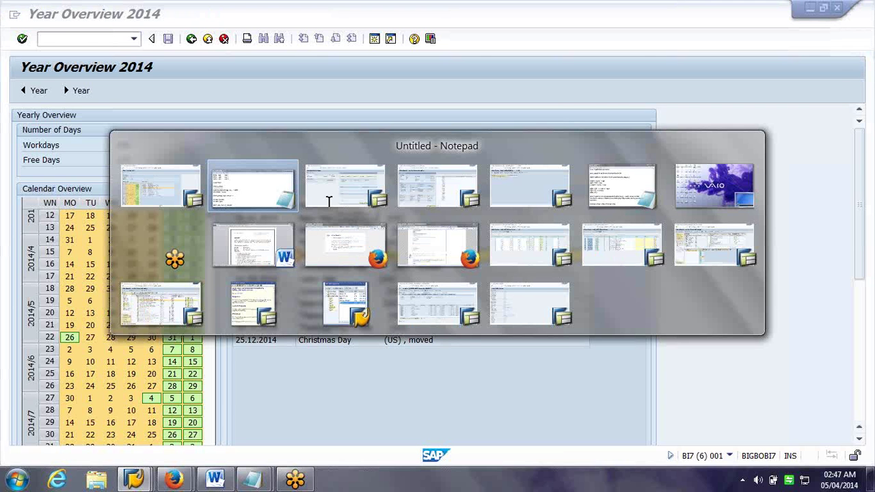
{"action": "type", "text": "/nse38"}
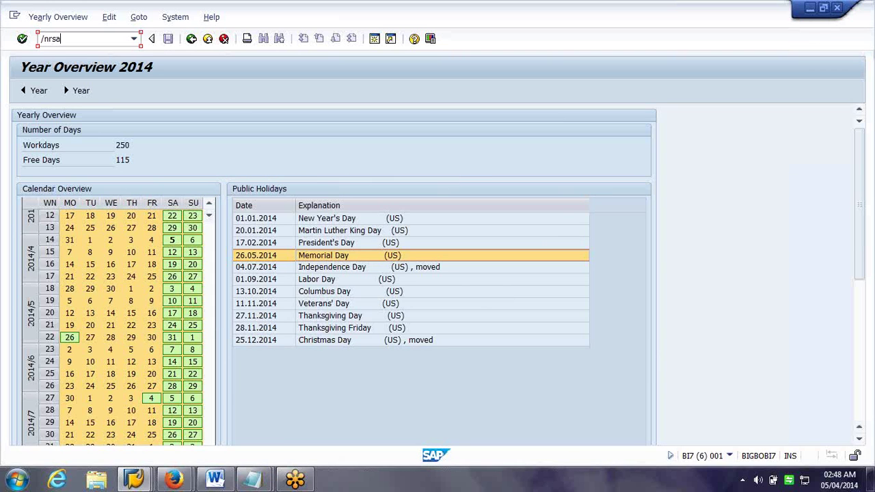
{"action": "key", "text": "Return"}
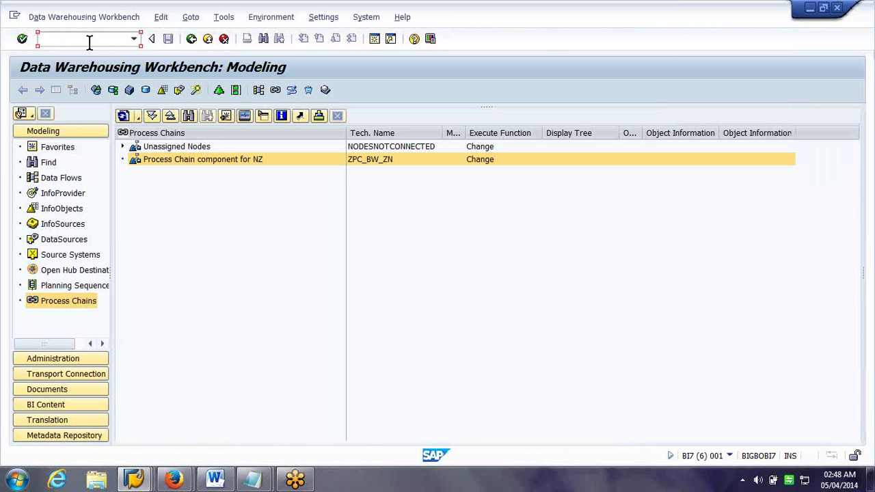
{"action": "left_click", "coordinate": [68, 256]}
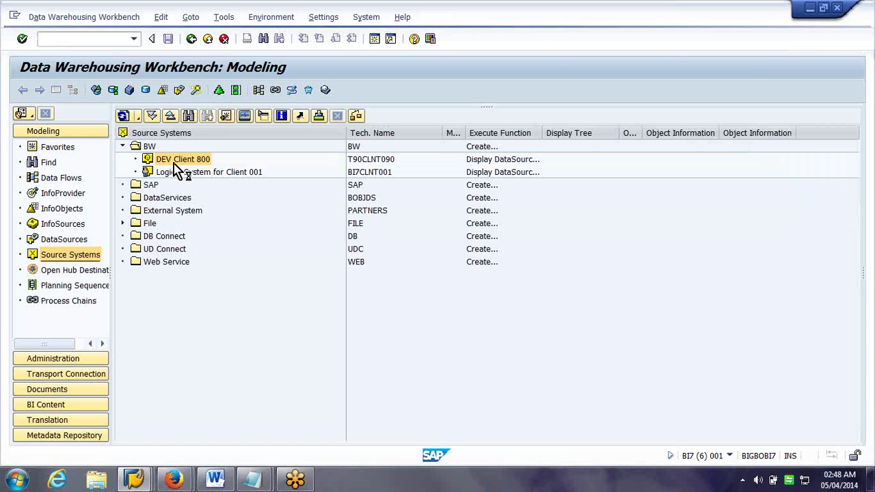
{"action": "right_click", "coordinate": [175, 166]}
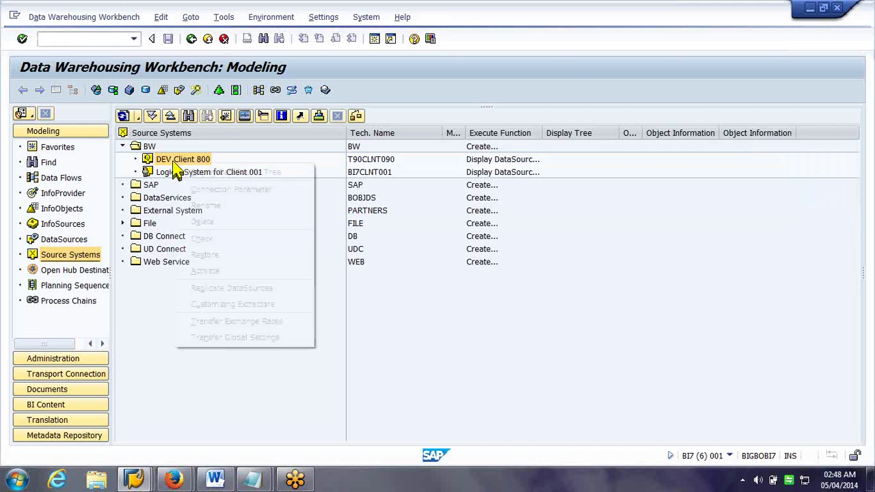
{"action": "left_click", "coordinate": [270, 337]}
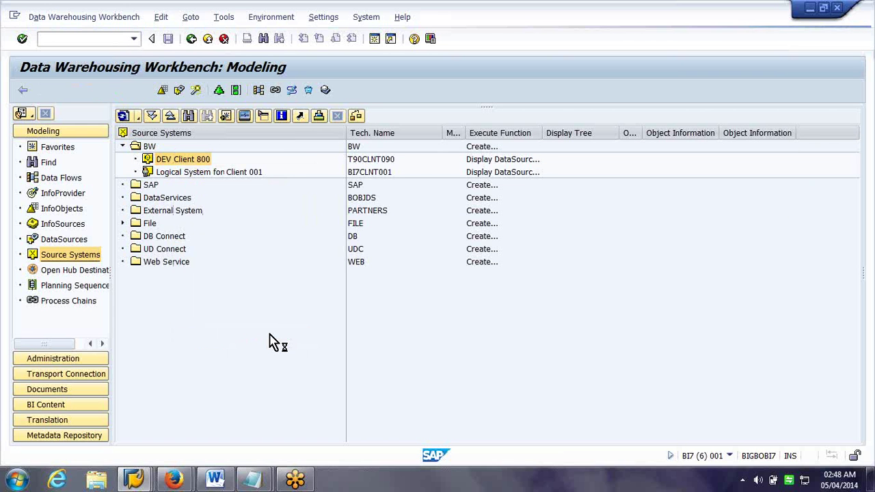
Transfer the Factory calendar table contents from DEV Client 800 using the Rebuild tables mode.
{"action": "left_click", "coordinate": [26, 219]}
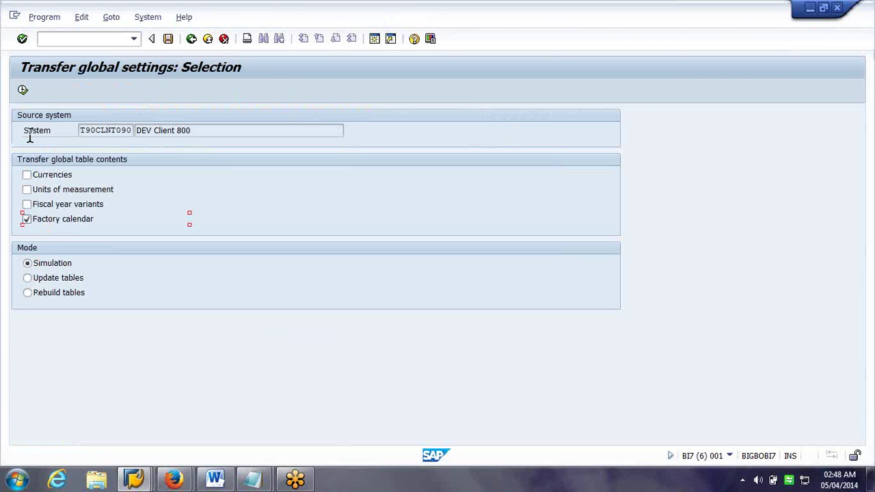
{"action": "left_click", "coordinate": [28, 293]}
{"action": "left_click", "coordinate": [22, 90]}
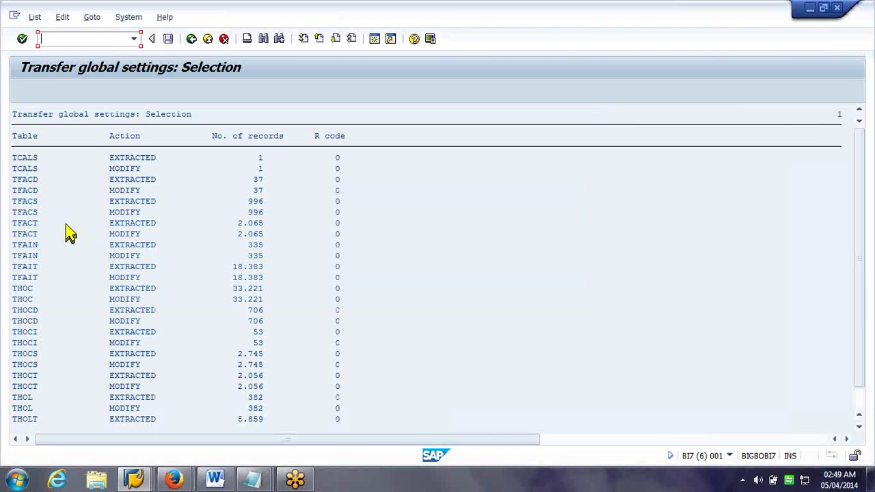
Copy the table name TCALS from the first row of the transfer log.
{"action": "left_click", "coordinate": [30, 159]}
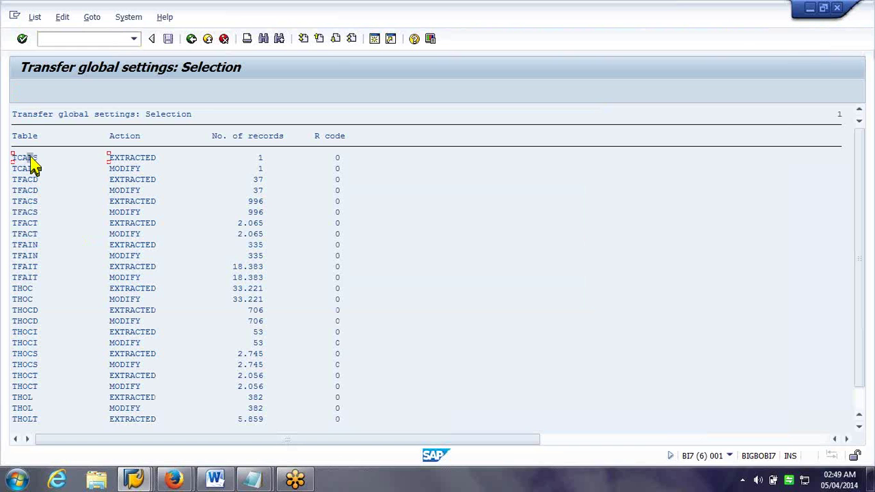
{"action": "left_click_drag", "start_coordinate": [13, 158], "coordinate": [40, 160]}
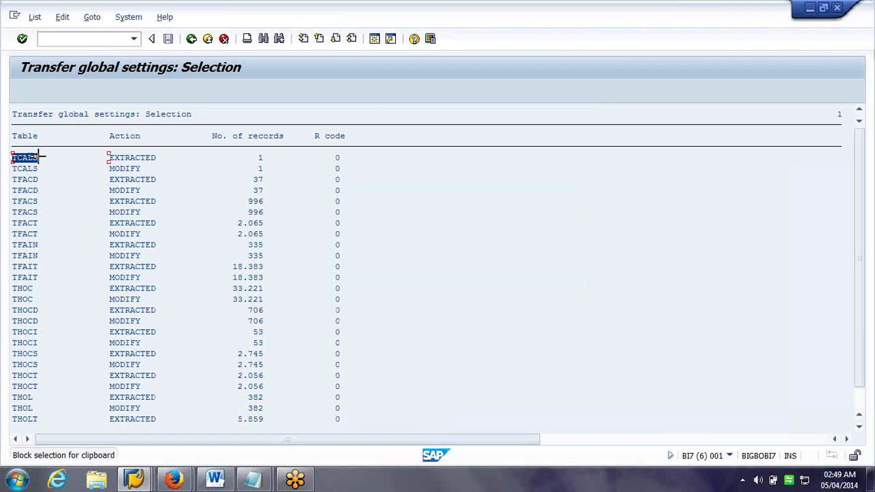
{"action": "key", "text": "ctrl+c"}
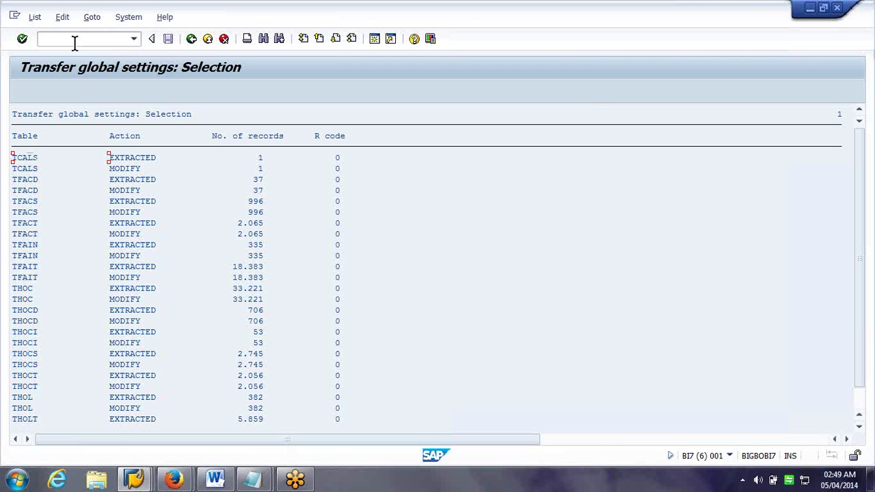
Try to open transaction se11 in an additional SAP session.
{"action": "left_click", "coordinate": [75, 42]}
{"action": "type", "text": "/ose11"}
{"action": "key", "text": "Return"}
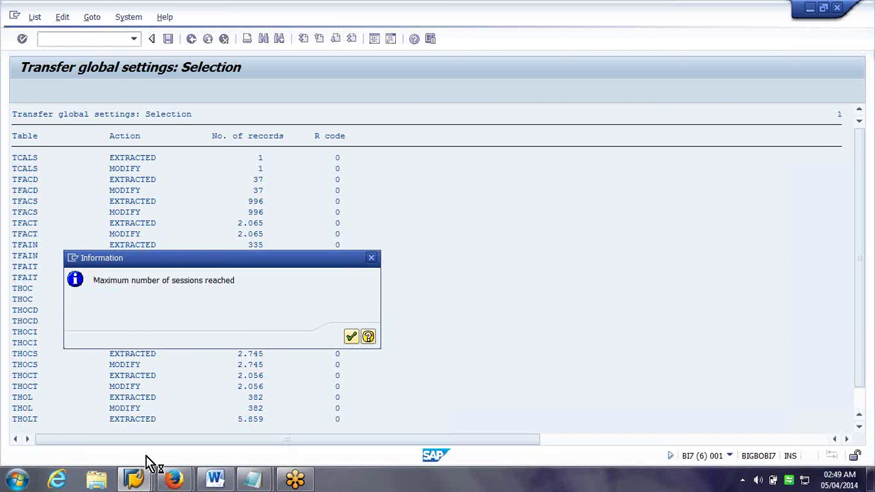
{"action": "key", "text": "Return"}
Switch to the SAP session showing table /BI0/SREQUID and run transaction se11 there.
{"action": "left_click", "coordinate": [136, 480]}
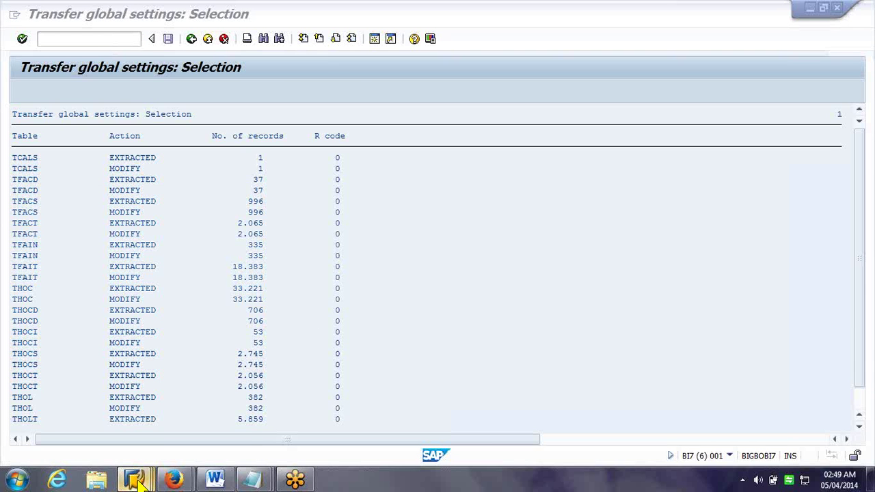
{"action": "left_click", "coordinate": [135, 481]}
{"action": "left_click", "coordinate": [205, 418]}
{"action": "left_click", "coordinate": [98, 39]}
{"action": "type", "text": "/nse11"}
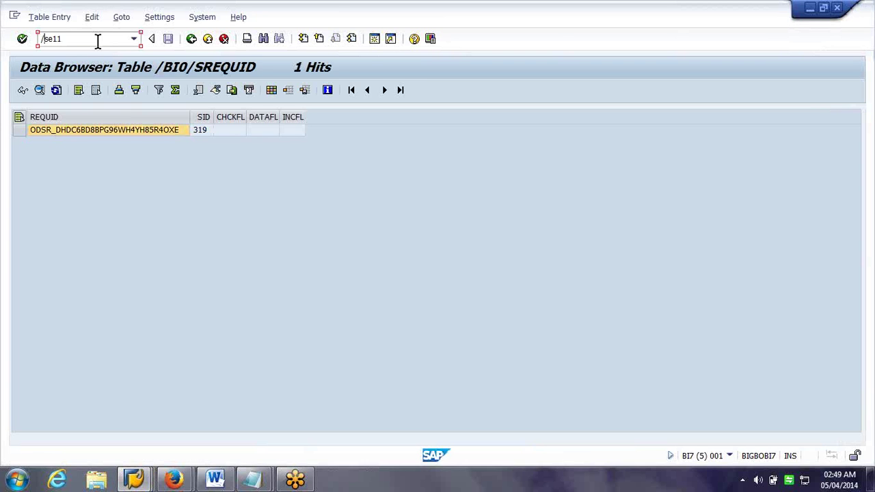
{"action": "key", "text": "Return"}
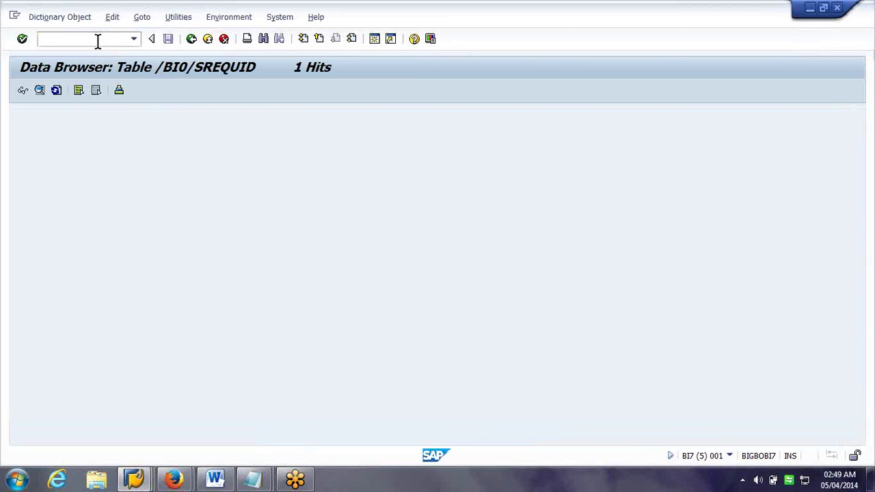
Display table TCALS in the ABAP Dictionary and check its number of entries in the data browser.
{"action": "left_click", "coordinate": [68, 303]}
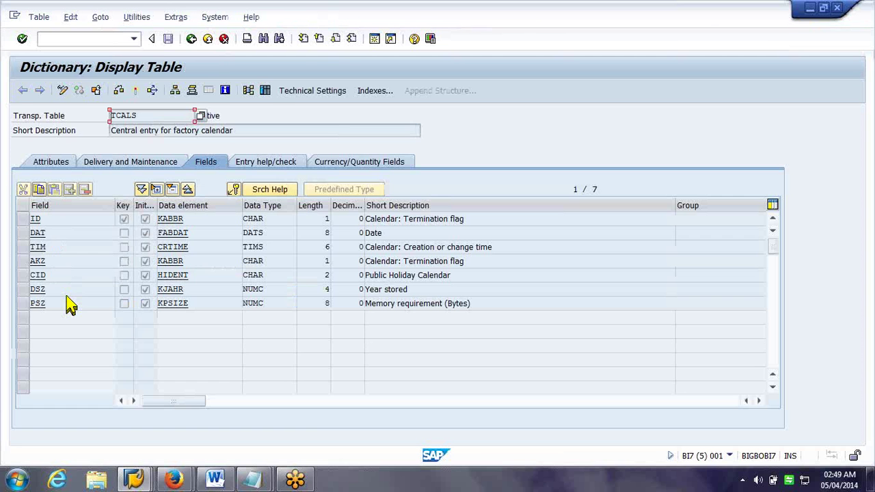
{"action": "left_click", "coordinate": [266, 90]}
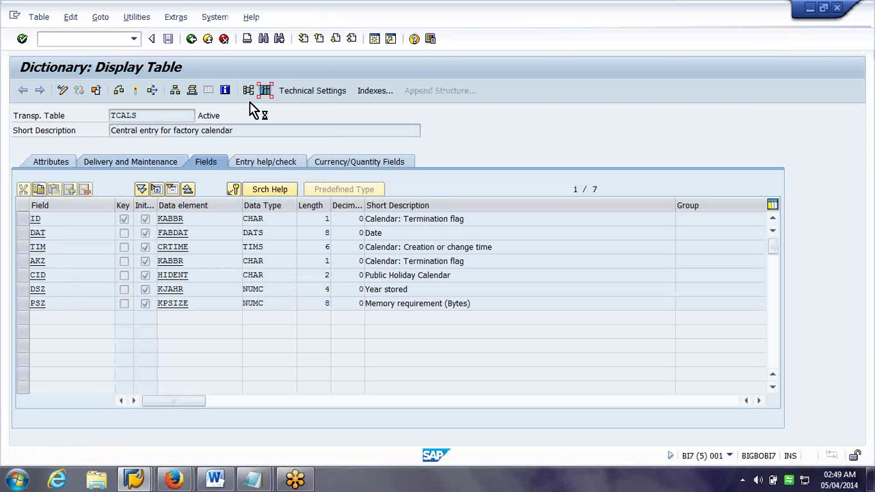
{"action": "key", "text": "alt+Tab"}
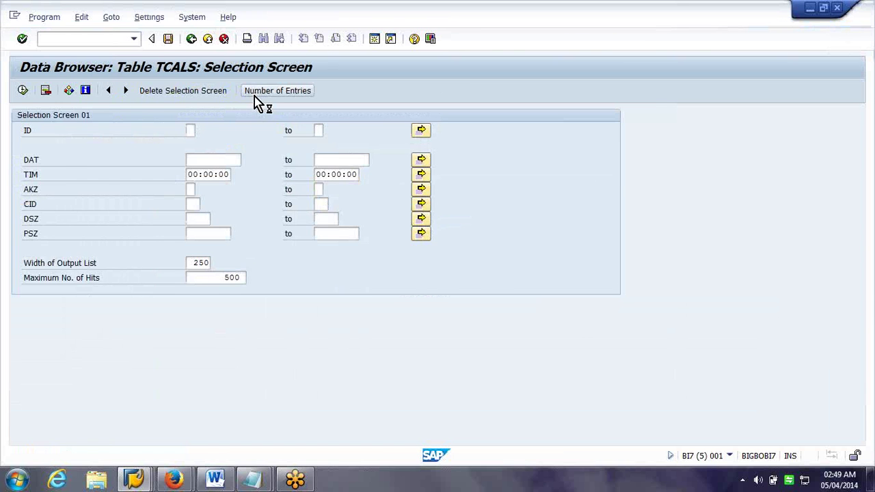
{"action": "left_click", "coordinate": [429, 269]}
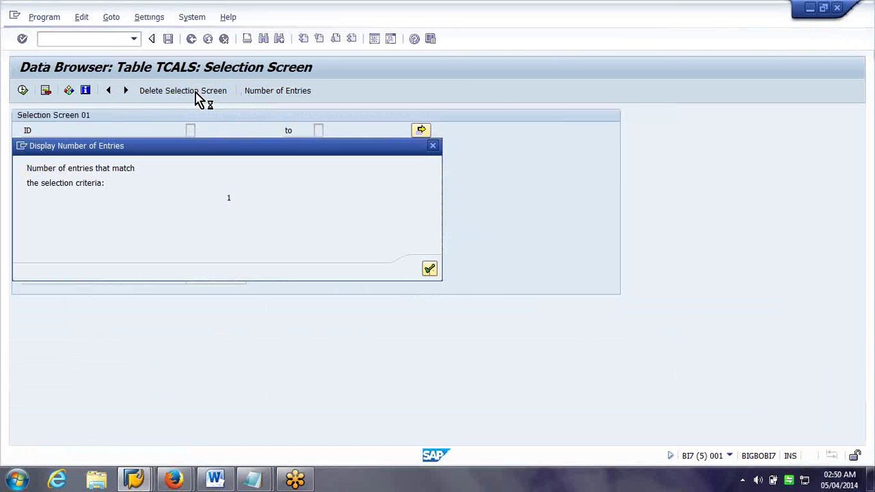
Return to the ABAP Dictionary, open the contents selection for table TFACD and request its number of entries.
{"action": "left_click", "coordinate": [192, 38]}
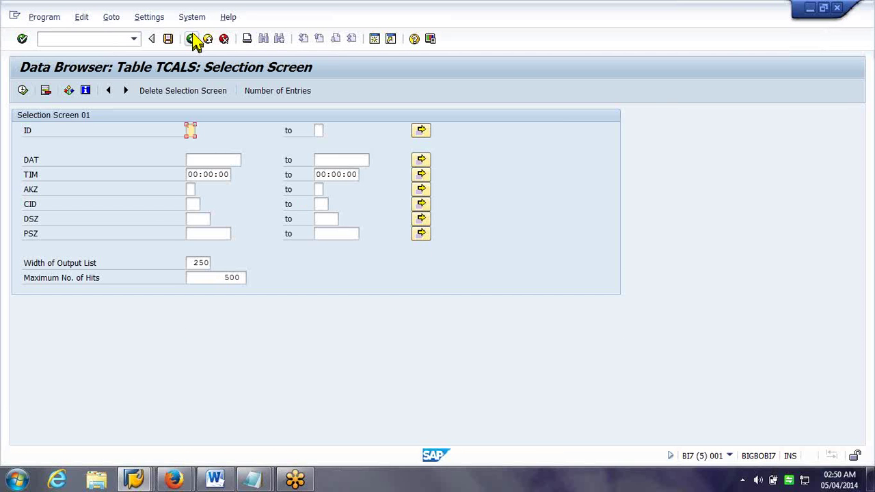
{"action": "left_click", "coordinate": [193, 39]}
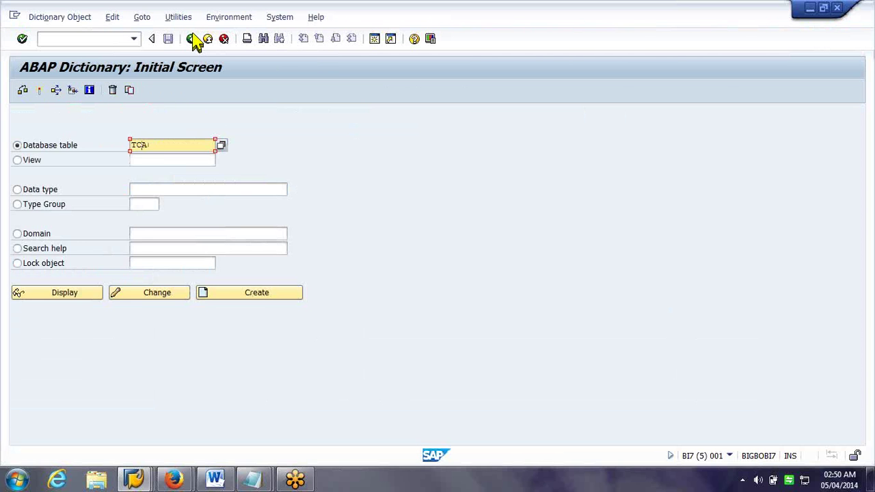
{"action": "type", "text": "Tfactd"}
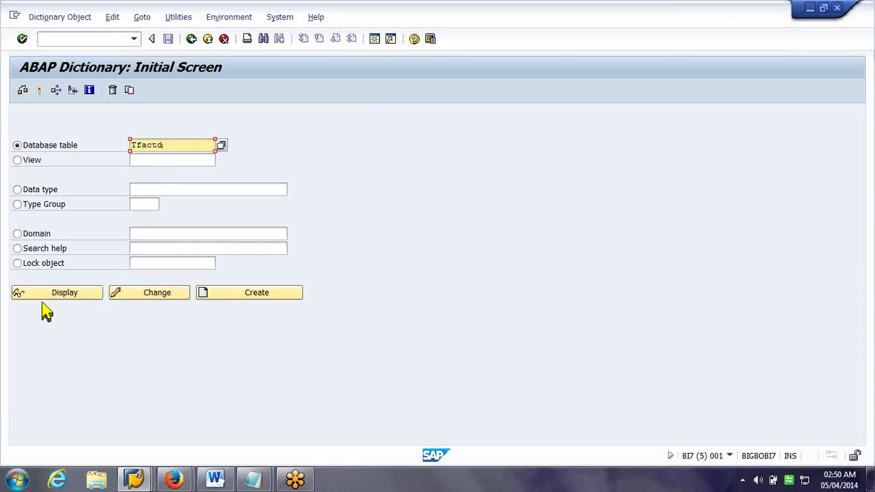
{"action": "left_click", "coordinate": [44, 298]}
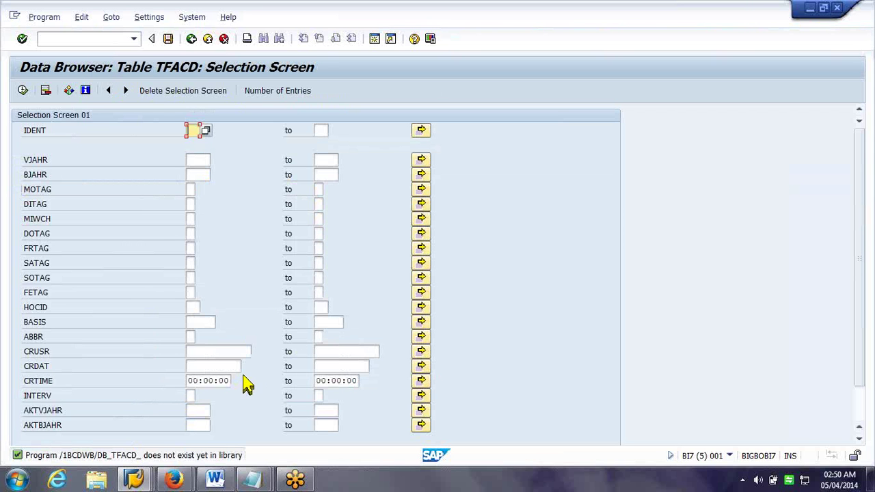
{"action": "left_click", "coordinate": [308, 98]}
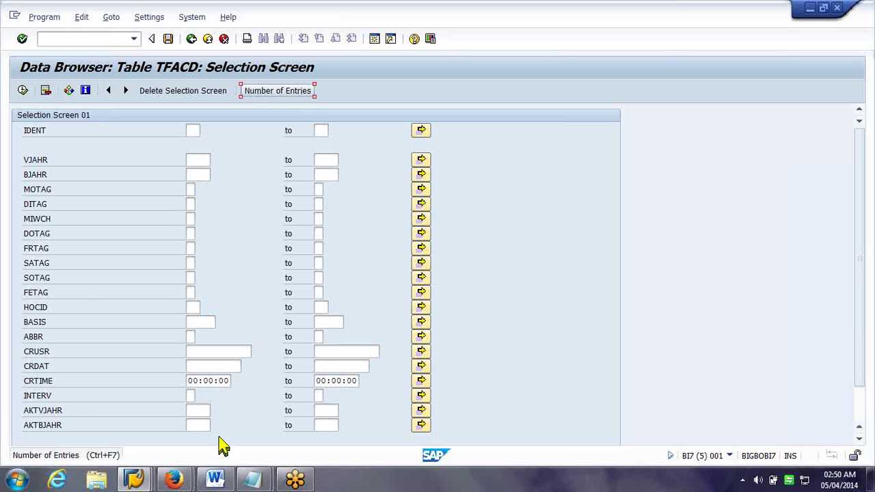
Switch to the Maintain Start Process session and discard the entries in the Start Date Restrictions dialog.
{"action": "left_click", "coordinate": [157, 482]}
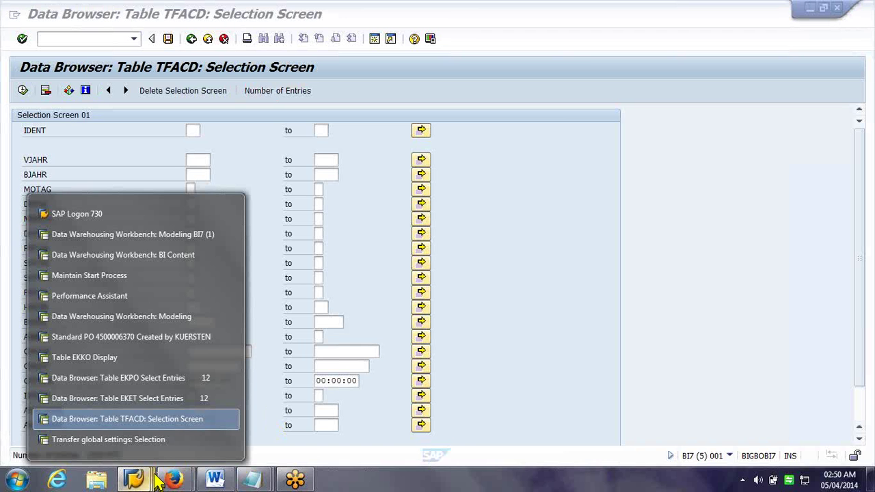
{"action": "mouse_move", "coordinate": [181, 444]}
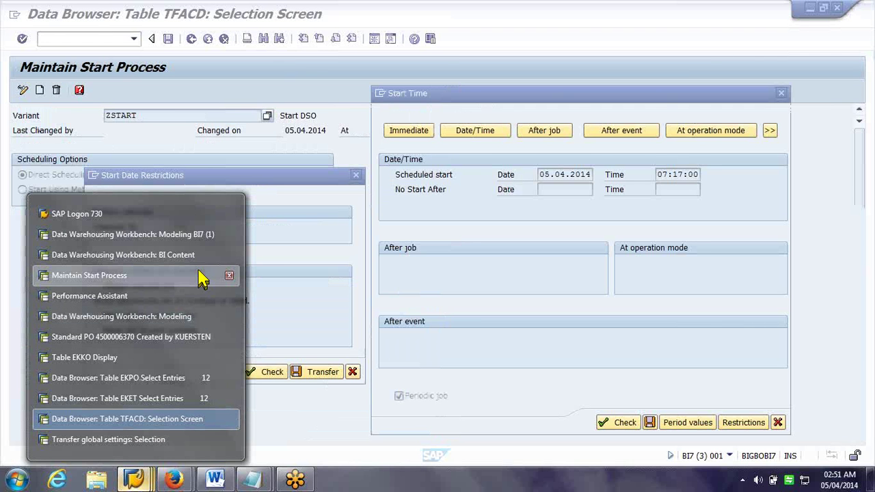
{"action": "left_click", "coordinate": [202, 278]}
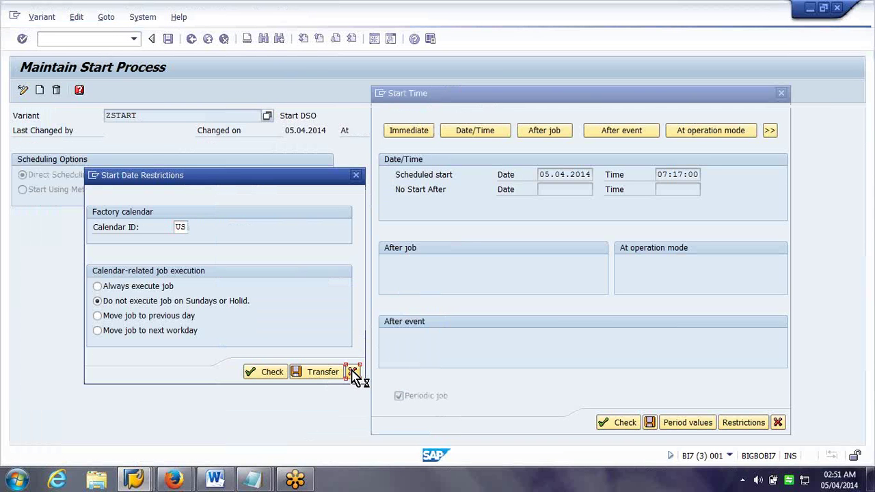
{"action": "left_click", "coordinate": [353, 373]}
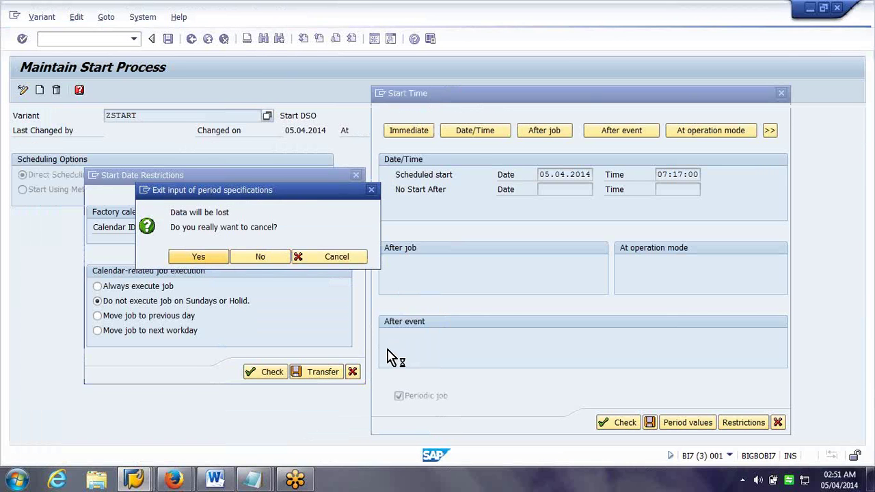
{"action": "key", "text": "Return"}
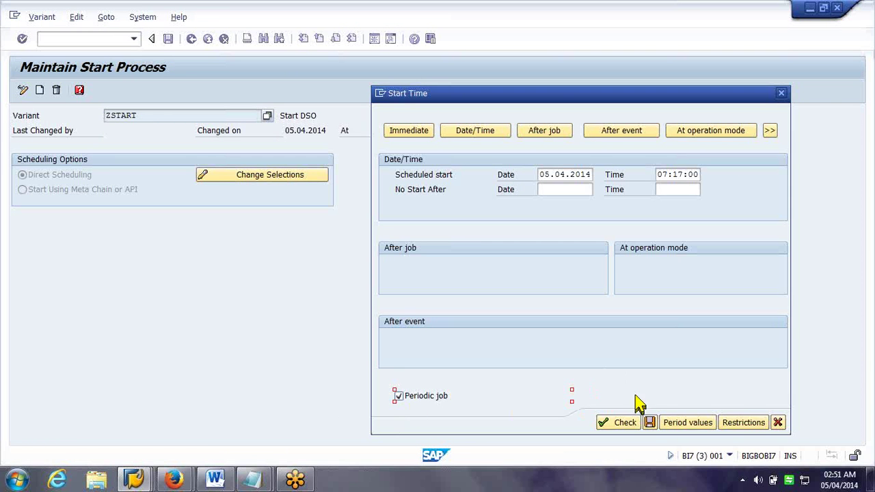
Set the scheduled start time of variant ZSTART to 07:27:00, save it, and reopen its start time selections.
{"action": "left_click", "coordinate": [650, 422]}
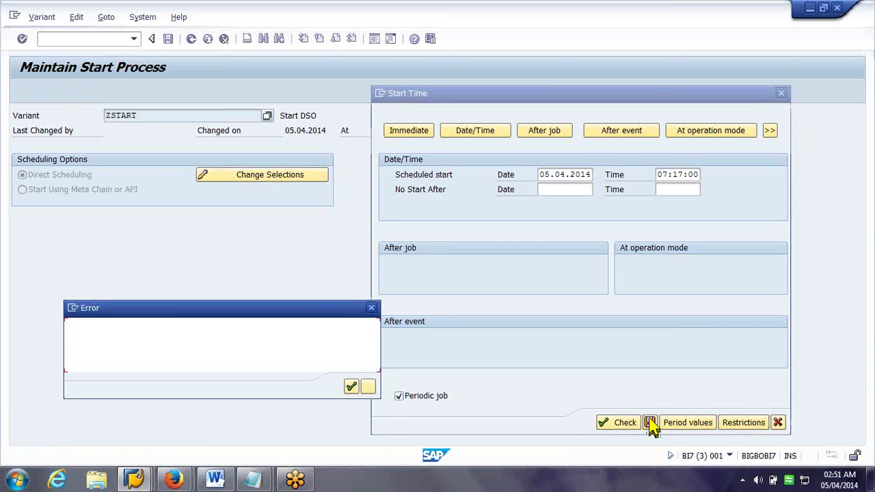
{"action": "left_click", "coordinate": [351, 387]}
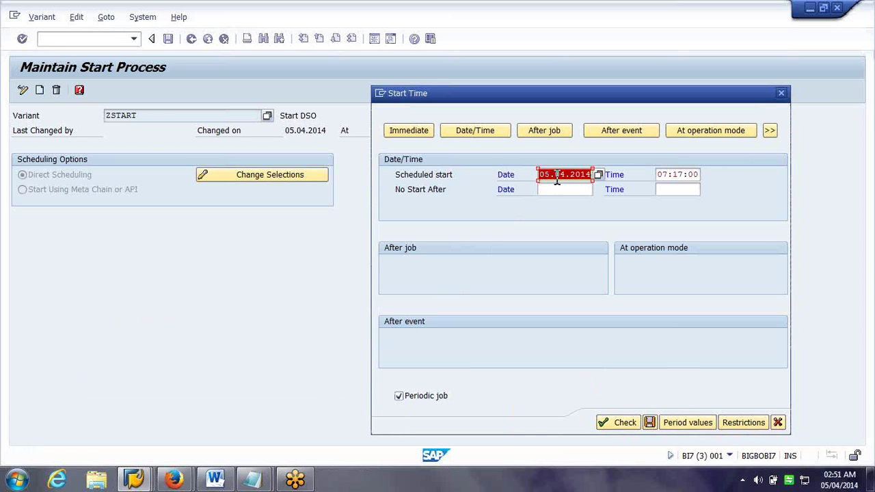
{"action": "left_click", "coordinate": [675, 176]}
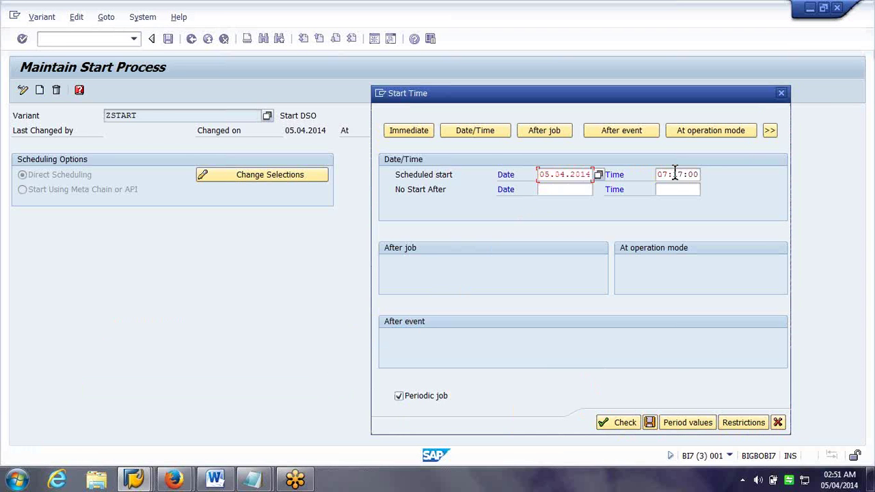
{"action": "double_click", "coordinate": [683, 176]}
{"action": "type", "text": "07:27:00"}
{"action": "left_click", "coordinate": [635, 424]}
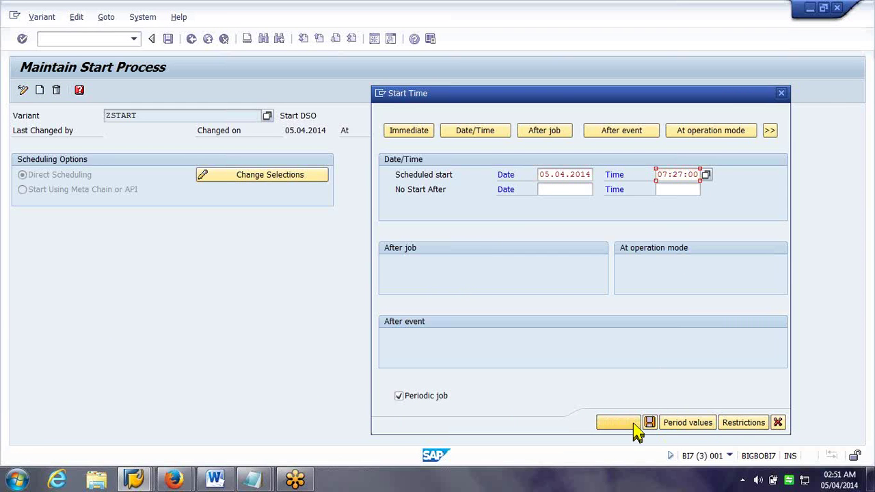
{"action": "left_click", "coordinate": [650, 423]}
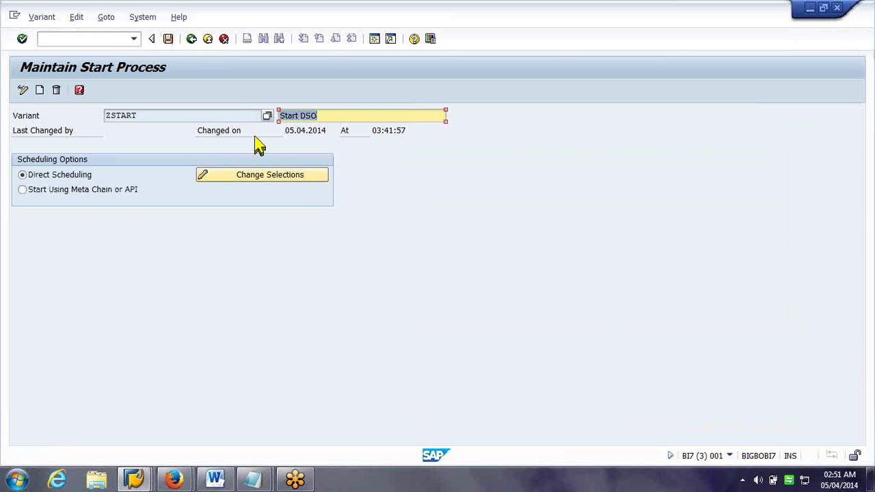
{"action": "left_click", "coordinate": [279, 177]}
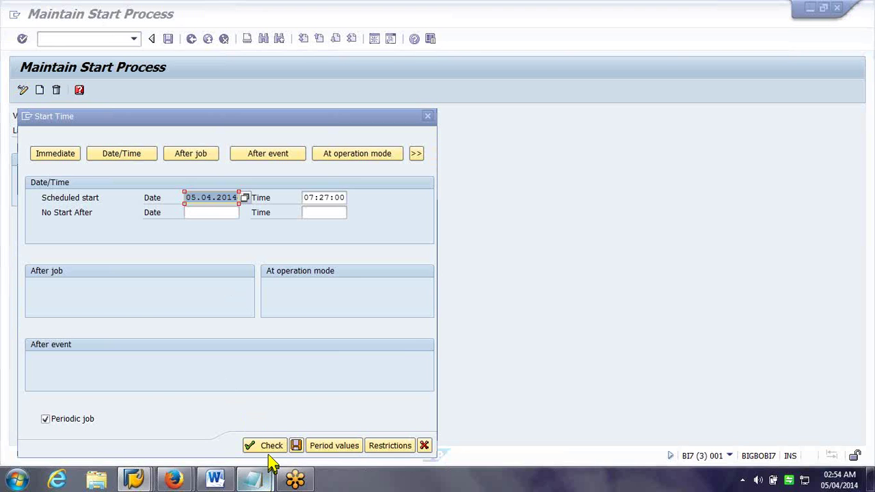
In Notepad, add the note "recieving file to server can be defined as an event, so once file recieved,event will trigger hence chain will run".
{"action": "mouse_move", "coordinate": [270, 468]}
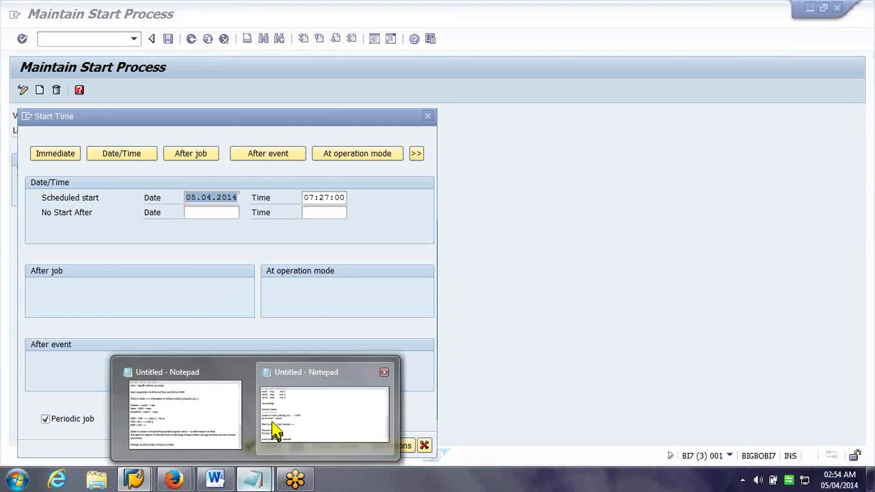
{"action": "left_click", "coordinate": [275, 431]}
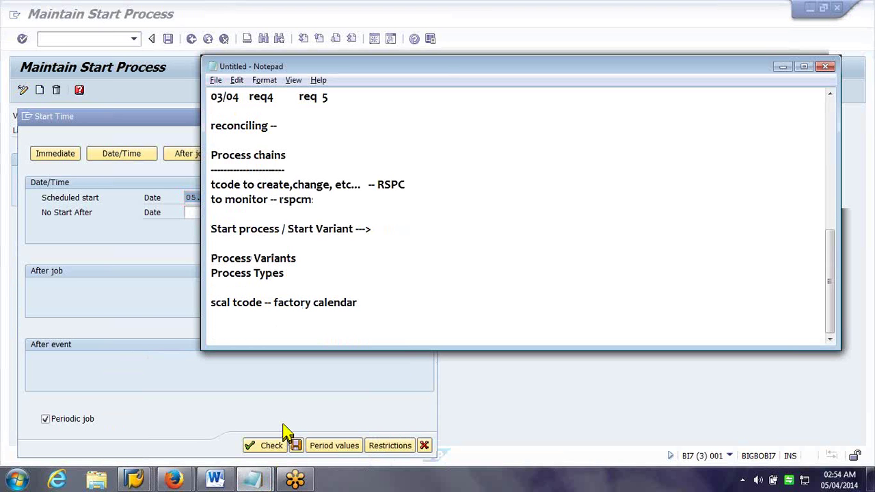
{"action": "type", "text": "recieving file to "}
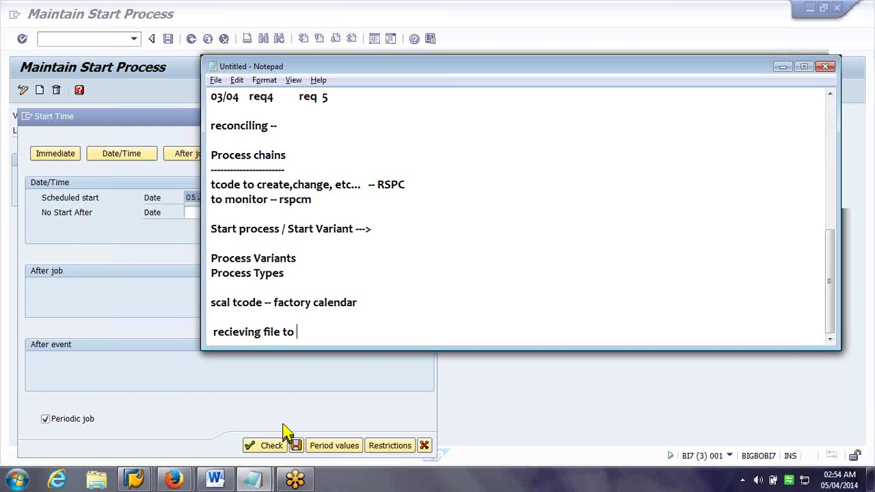
{"action": "type", "text": "server can eb"}
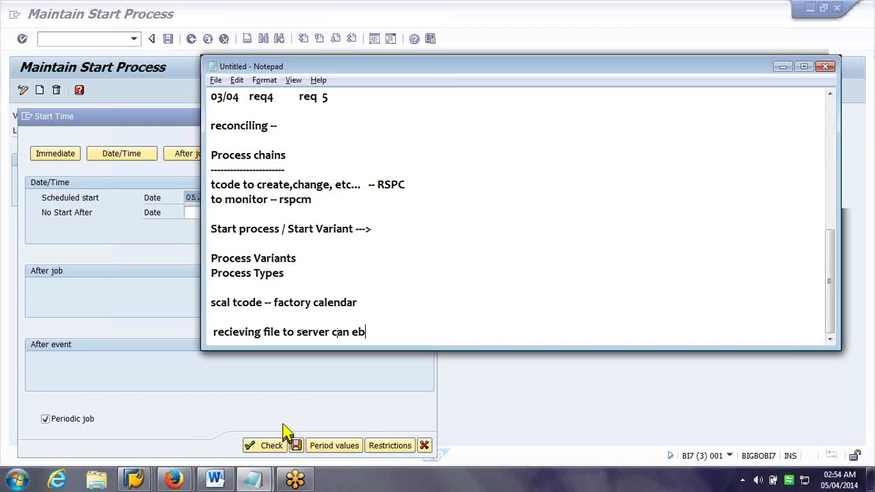
{"action": "type", "text": " feined as"}
{"action": "key", "text": "Delete"}
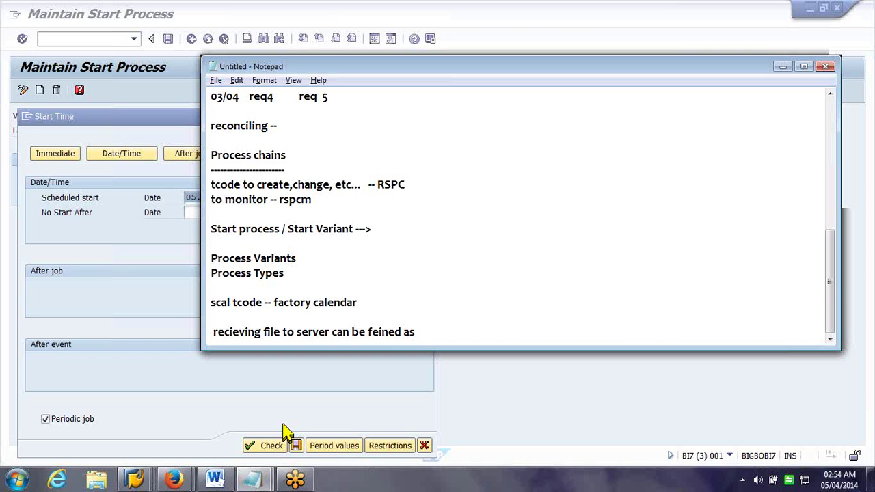
{"action": "type", "text": "de"}
{"action": "key", "text": "Delete"}
{"action": "type", "text": "an ev"}
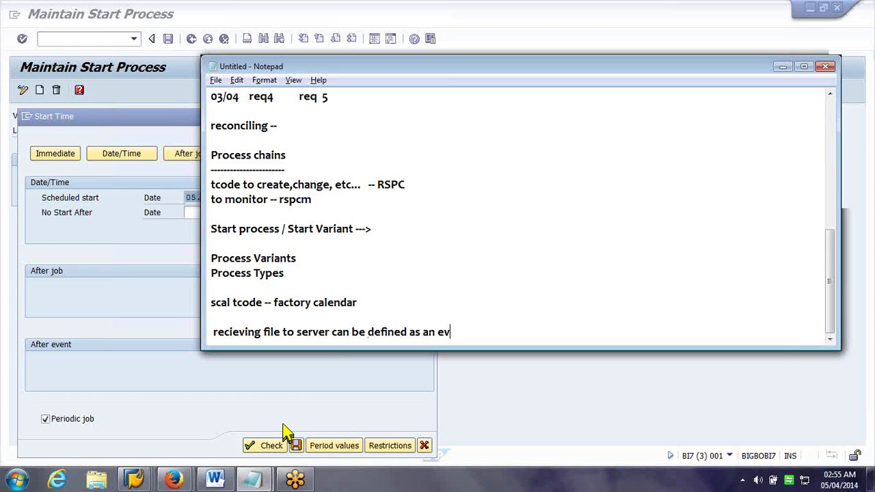
{"action": "type", "text": "ent, so once file r"}
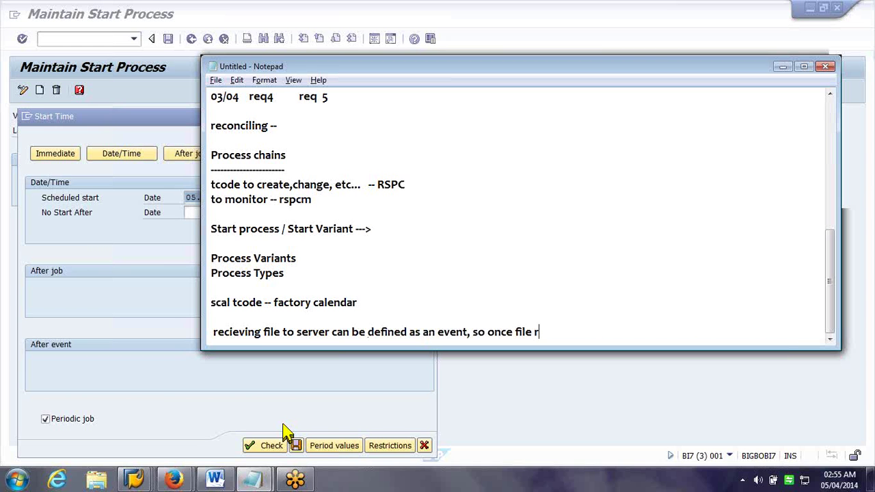
{"action": "type", "text": "ecieved,event wi"}
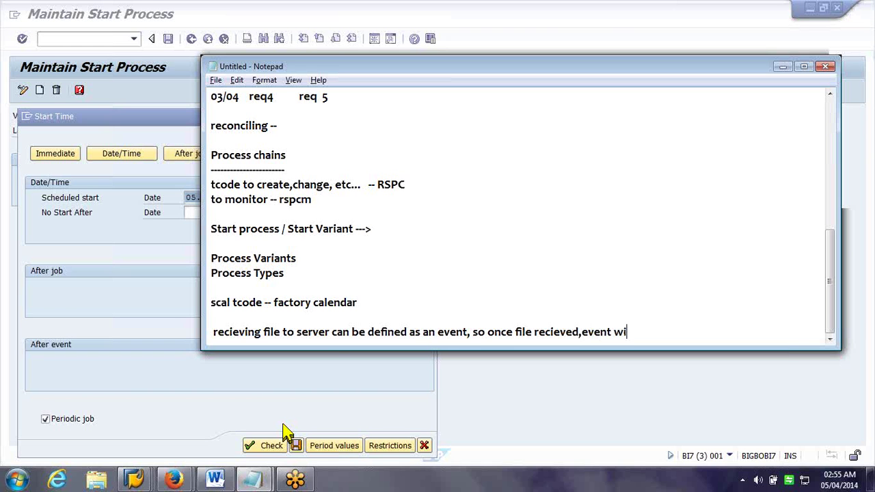
{"action": "type", "text": "ll trigger hence,chain wil"}
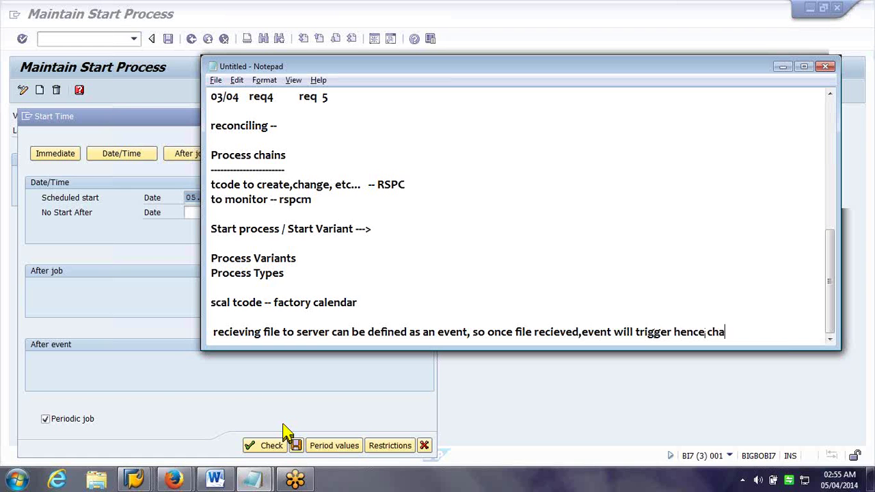
{"action": "type", "text": "l run"}
Return to the Start Time dialog, display the After event start condition and move the dialog clear of the variant details.
{"action": "left_click", "coordinate": [285, 432]}
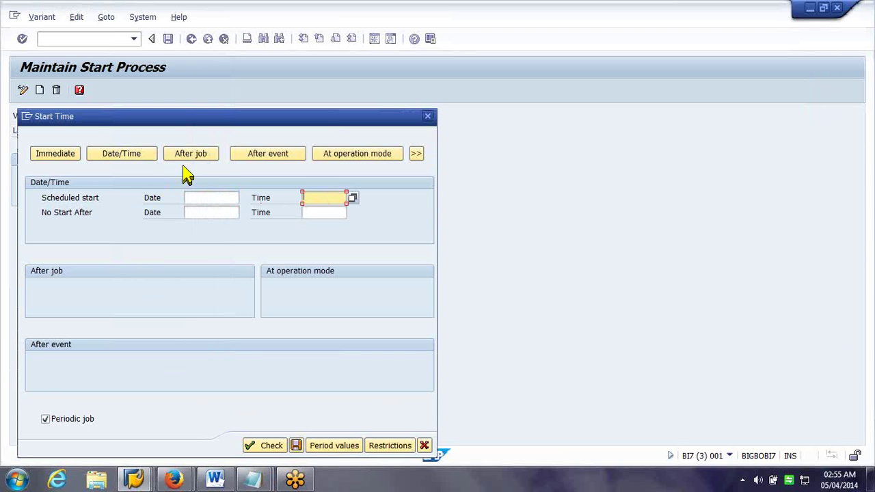
{"action": "left_click", "coordinate": [276, 161]}
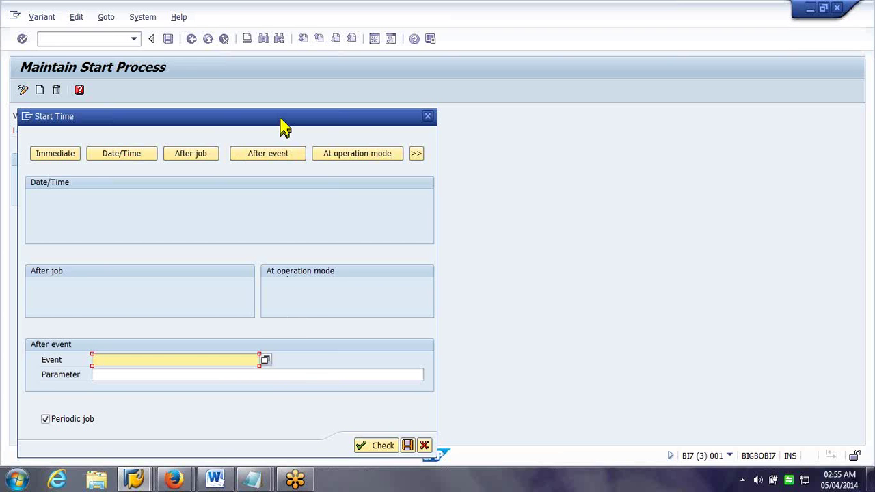
{"action": "left_click_drag", "start_coordinate": [281, 121], "coordinate": [551, 87]}
{"action": "left_click_drag", "start_coordinate": [394, 90], "coordinate": [440, 84]}
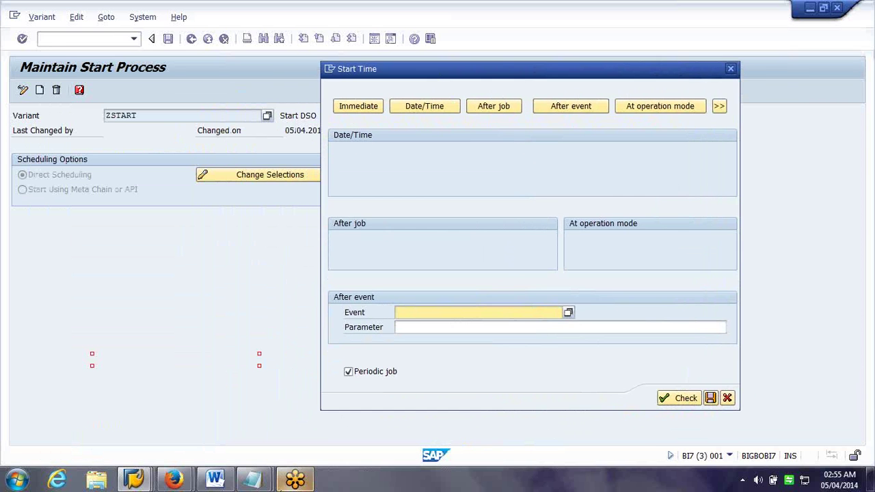
In the Notepad notes, add a separate line reading "event driven/event based chain".
{"action": "left_click", "coordinate": [283, 478]}
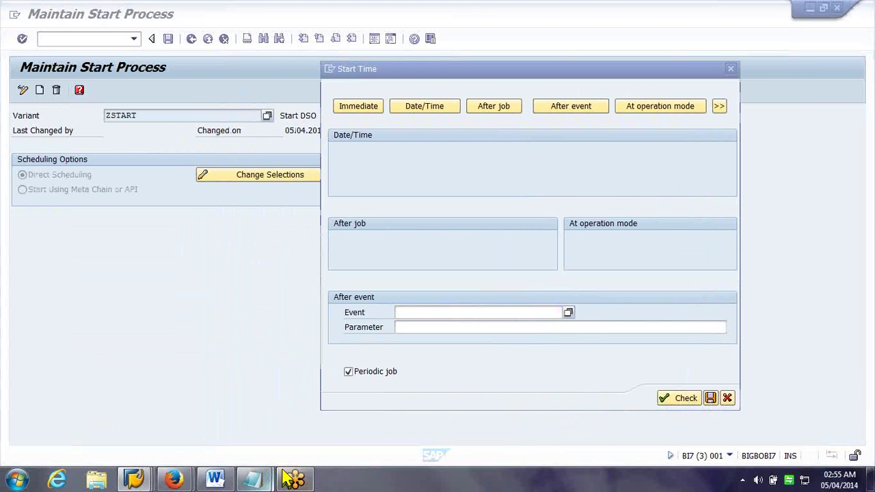
{"action": "key", "text": "Return"}
{"action": "key", "text": "Return"}
{"action": "type", "text": "event"}
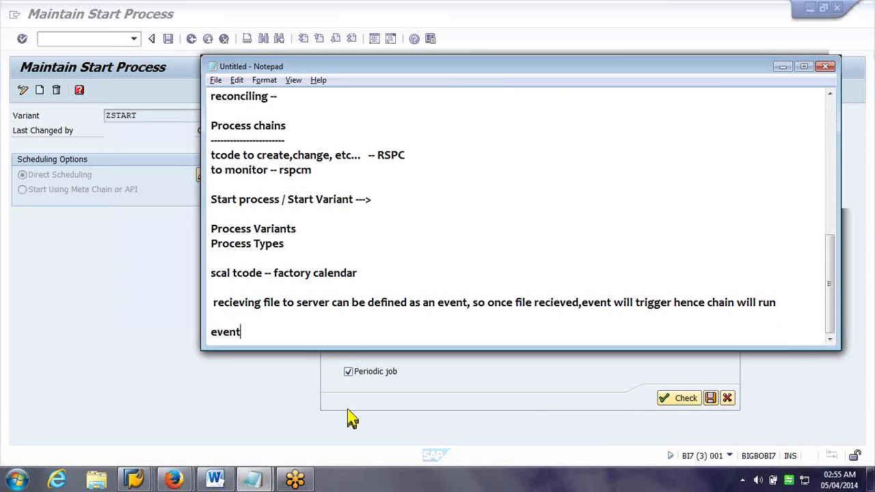
{"action": "type", "text": " driven/event based chain"}
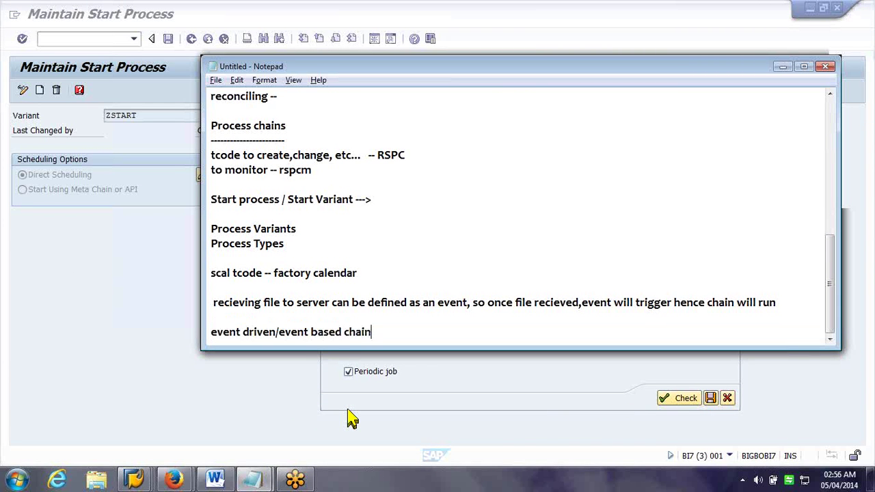
Return to the Start Time dialog and compare the After job and Date/Time start conditions.
{"action": "left_click", "coordinate": [348, 419]}
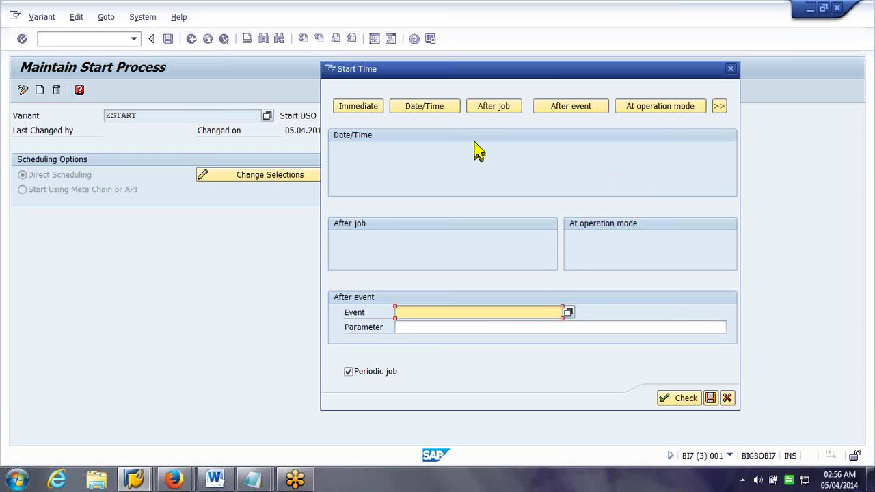
{"action": "left_click", "coordinate": [483, 111]}
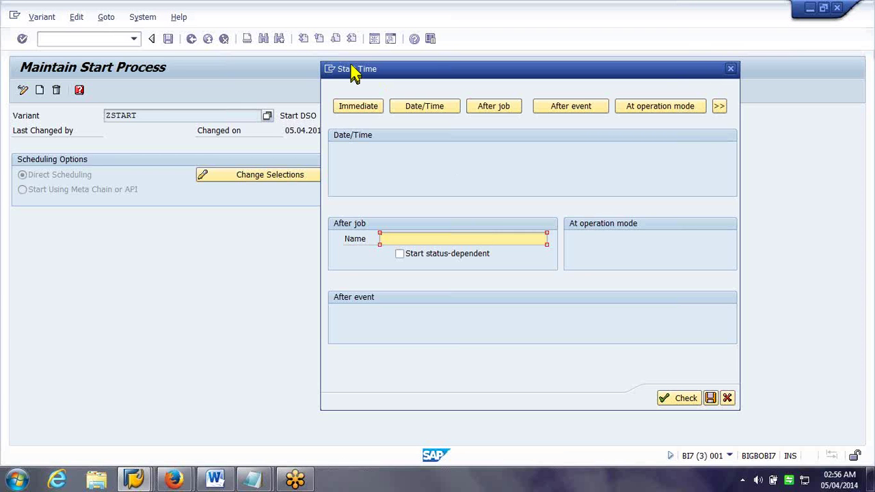
{"action": "left_click", "coordinate": [428, 110]}
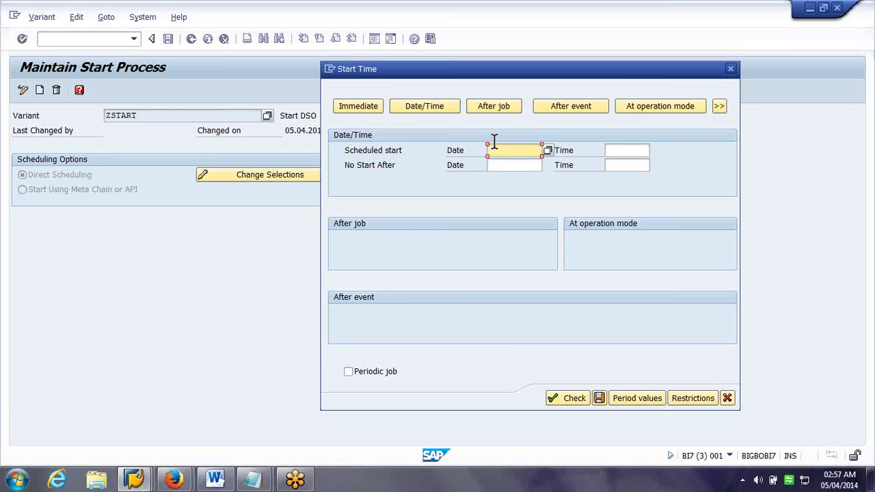
{"action": "left_click", "coordinate": [482, 109]}
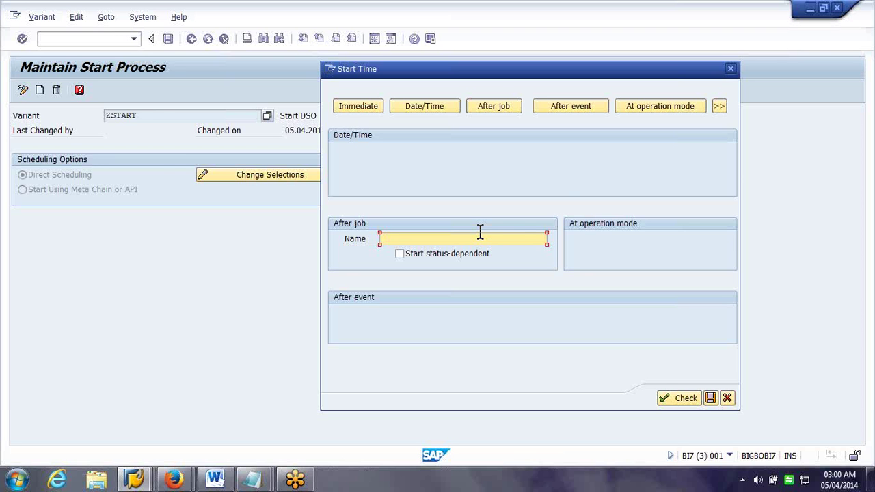
{"action": "left_click", "coordinate": [369, 111]}
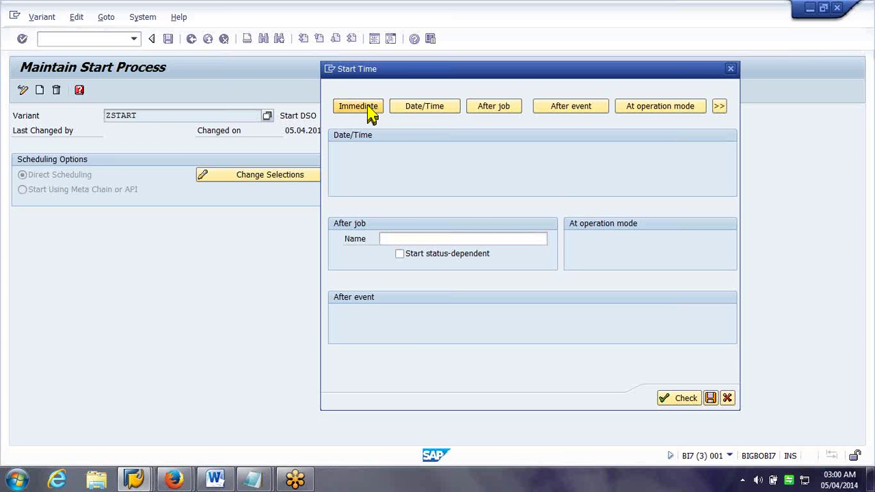
{"action": "left_click", "coordinate": [415, 116]}
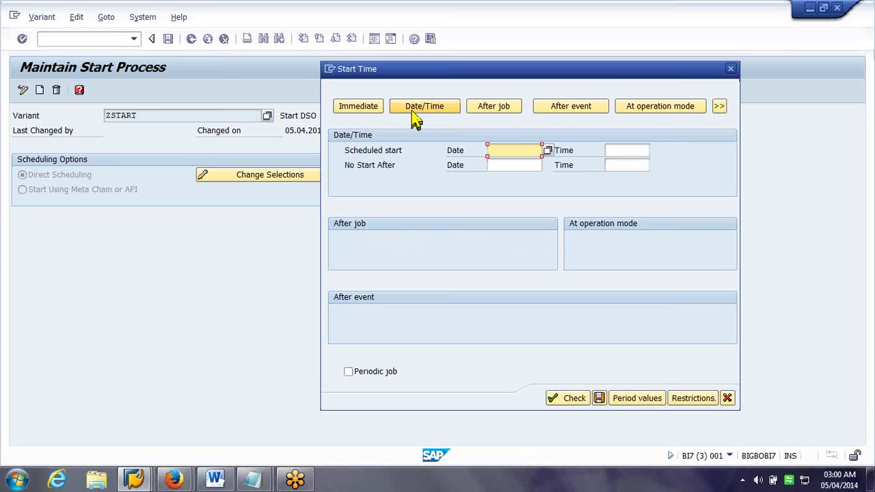
Set ZSTART to start immediately as a periodic job and save Daily as its period value.
{"action": "left_click", "coordinate": [358, 108]}
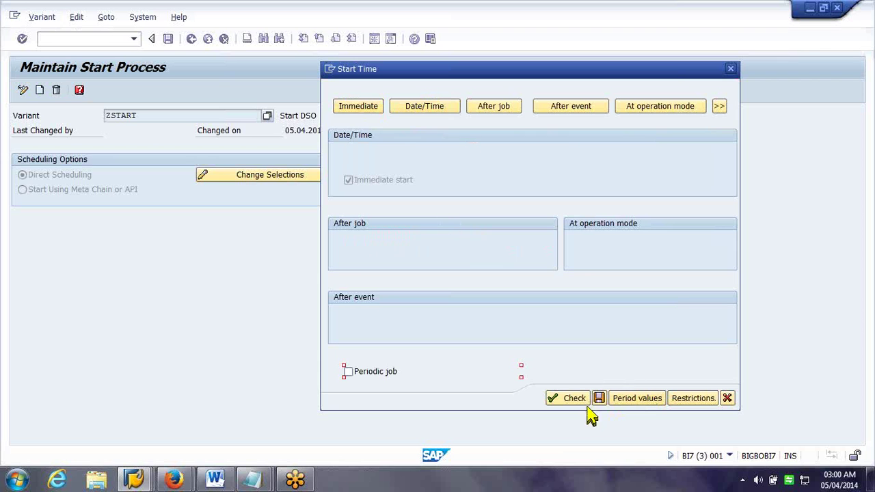
{"action": "left_click", "coordinate": [378, 374]}
{"action": "left_click", "coordinate": [619, 399]}
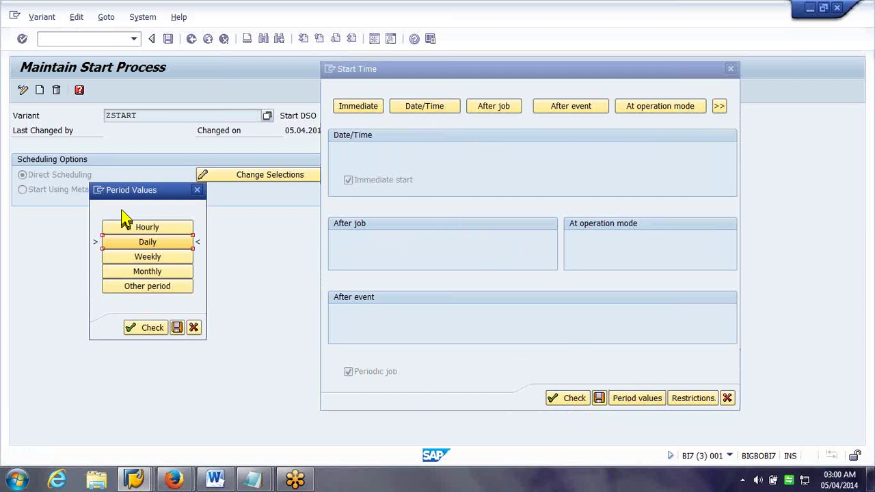
{"action": "left_click", "coordinate": [179, 328]}
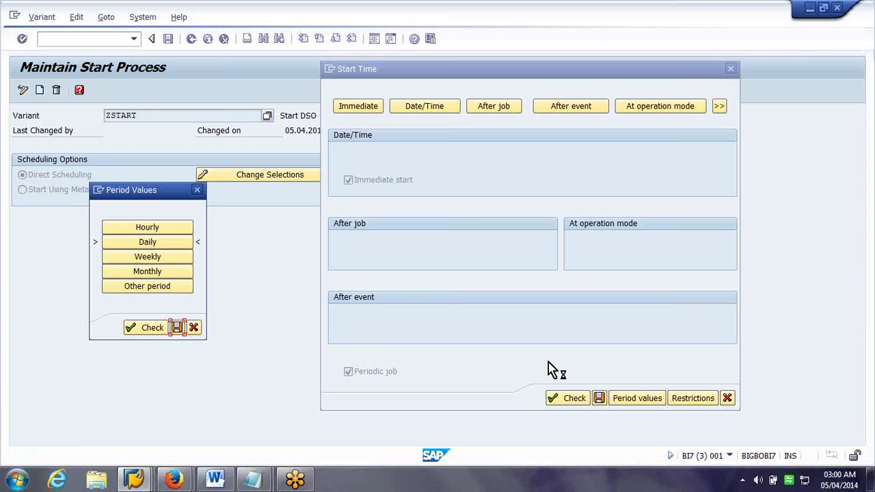
Save the start time settings and the ZSTART variant, and return to the Insert Start Process dialog.
{"action": "left_click", "coordinate": [600, 398]}
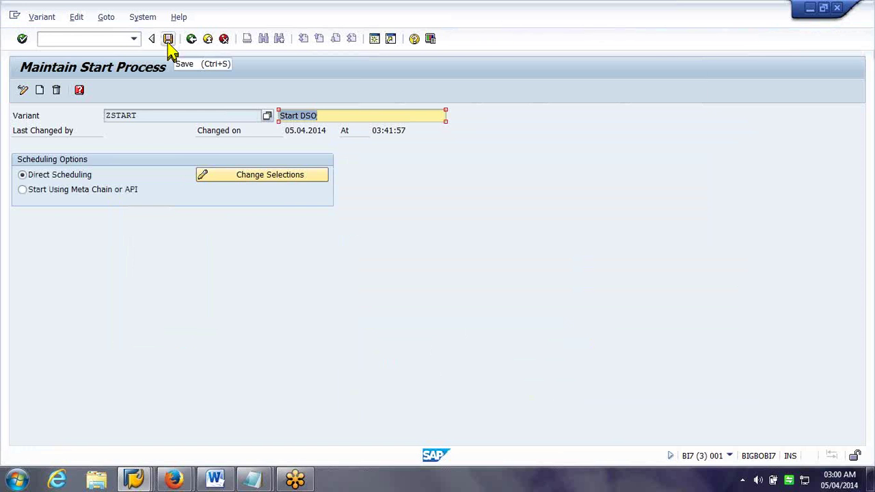
{"action": "left_click", "coordinate": [169, 41]}
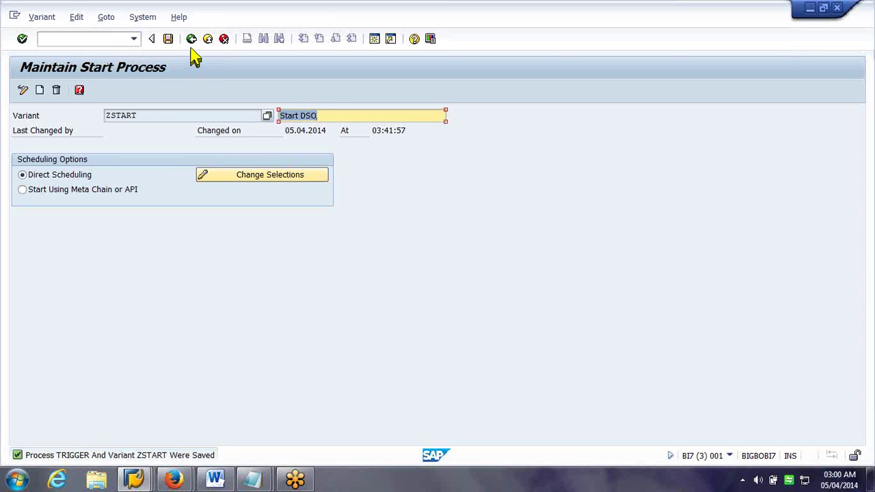
{"action": "left_click", "coordinate": [193, 41]}
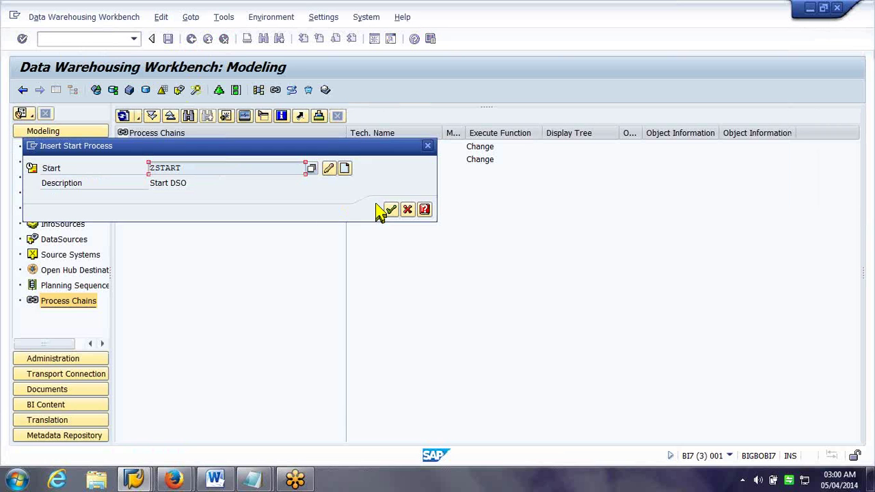
Insert ZSTART as the start process of the new chain and choose the network display for process chains.
{"action": "left_click", "coordinate": [390, 210]}
{"action": "left_click_drag", "start_coordinate": [305, 151], "coordinate": [559, 236]}
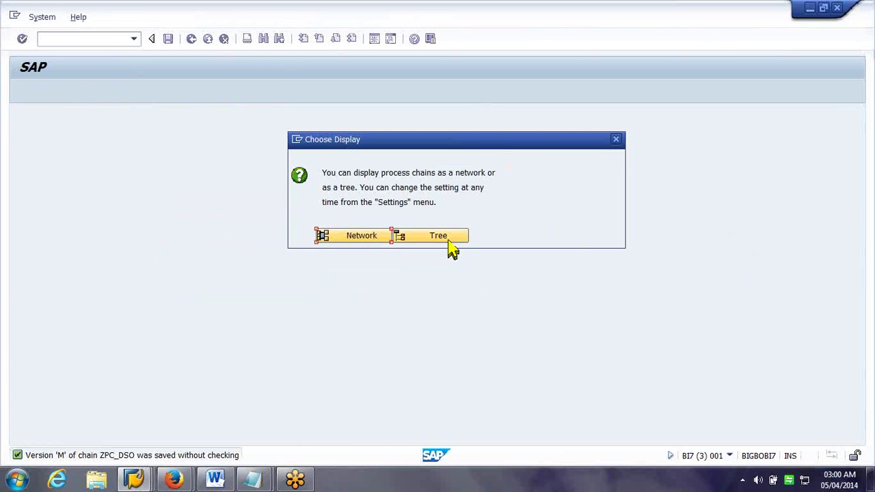
{"action": "left_click", "coordinate": [357, 239]}
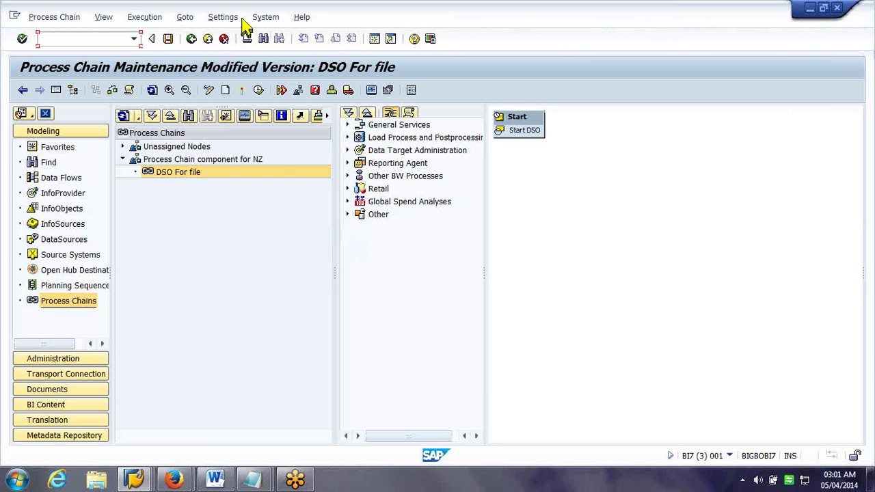
{"action": "left_click", "coordinate": [224, 17]}
{"action": "mouse_move", "coordinate": [248, 12]}
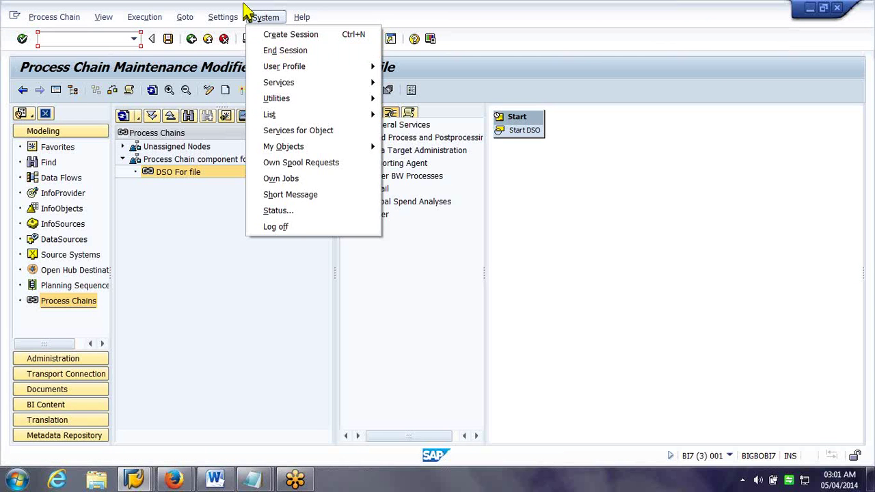
{"action": "left_click", "coordinate": [552, 190]}
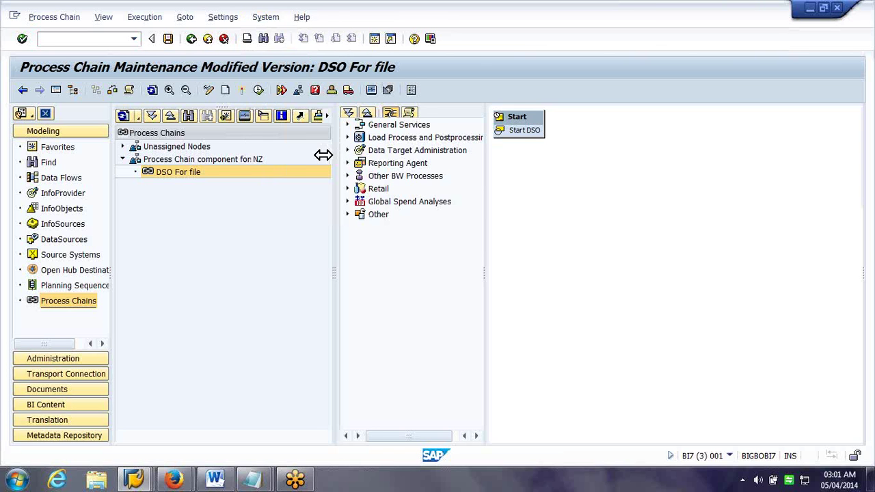
Narrow the process chain tree area to give the network view more room and save the DSO For file chain.
{"action": "left_click_drag", "start_coordinate": [323, 155], "coordinate": [291, 166]}
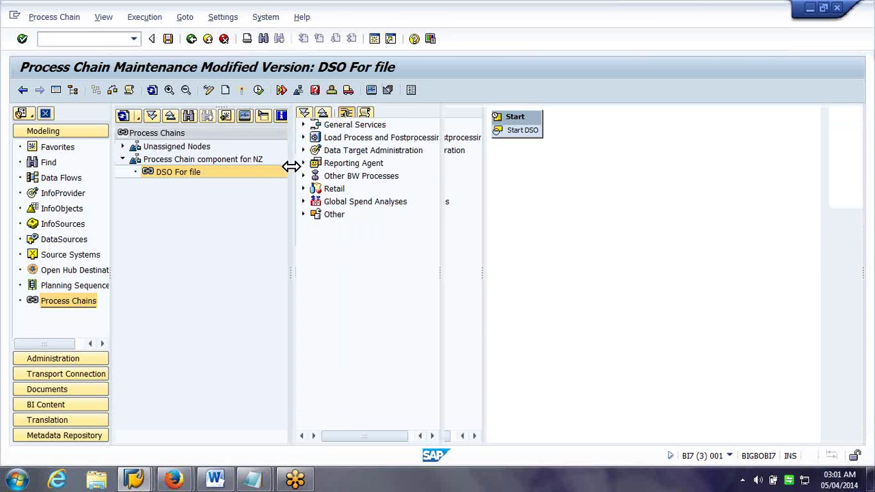
{"action": "left_click", "coordinate": [168, 40]}
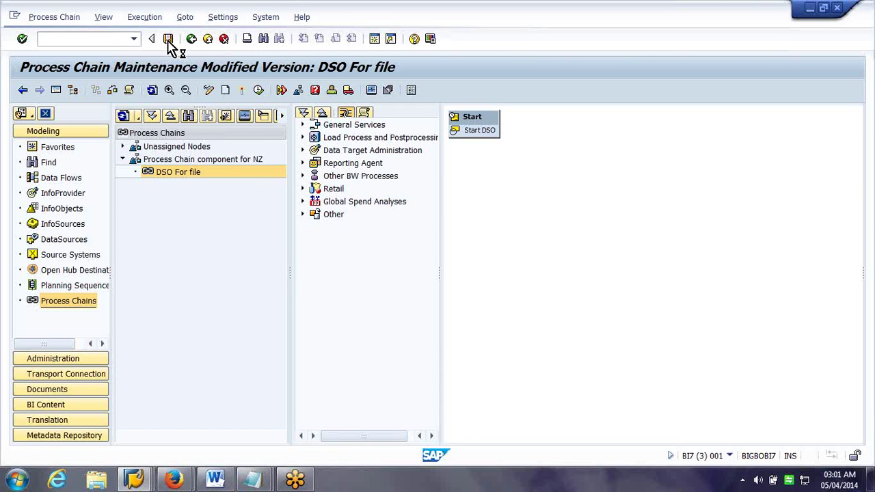